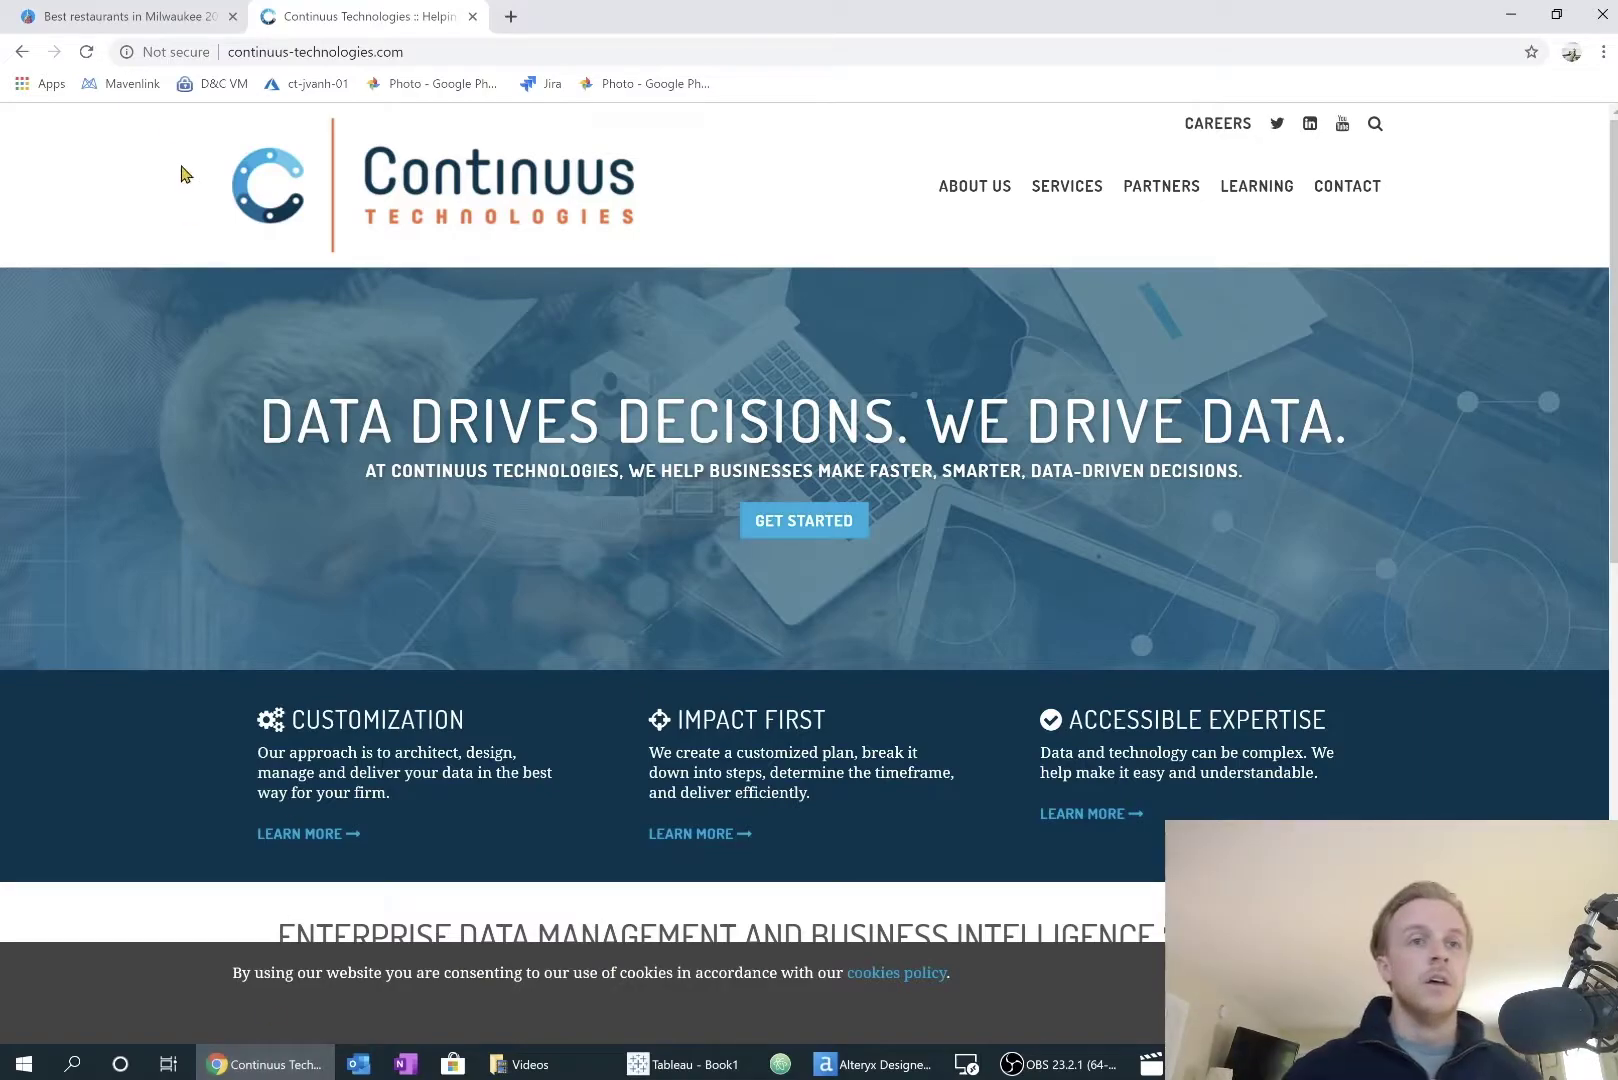
Step: In the Milwaukee best restaurants article, find entry 1, Sanford, and select its address 1547 N. Jackson St
{"action": "left_click", "coordinate": [140, 18]}
{"action": "scroll", "coordinate": [172, 380], "scroll_direction": "up", "scroll_amount": 13}
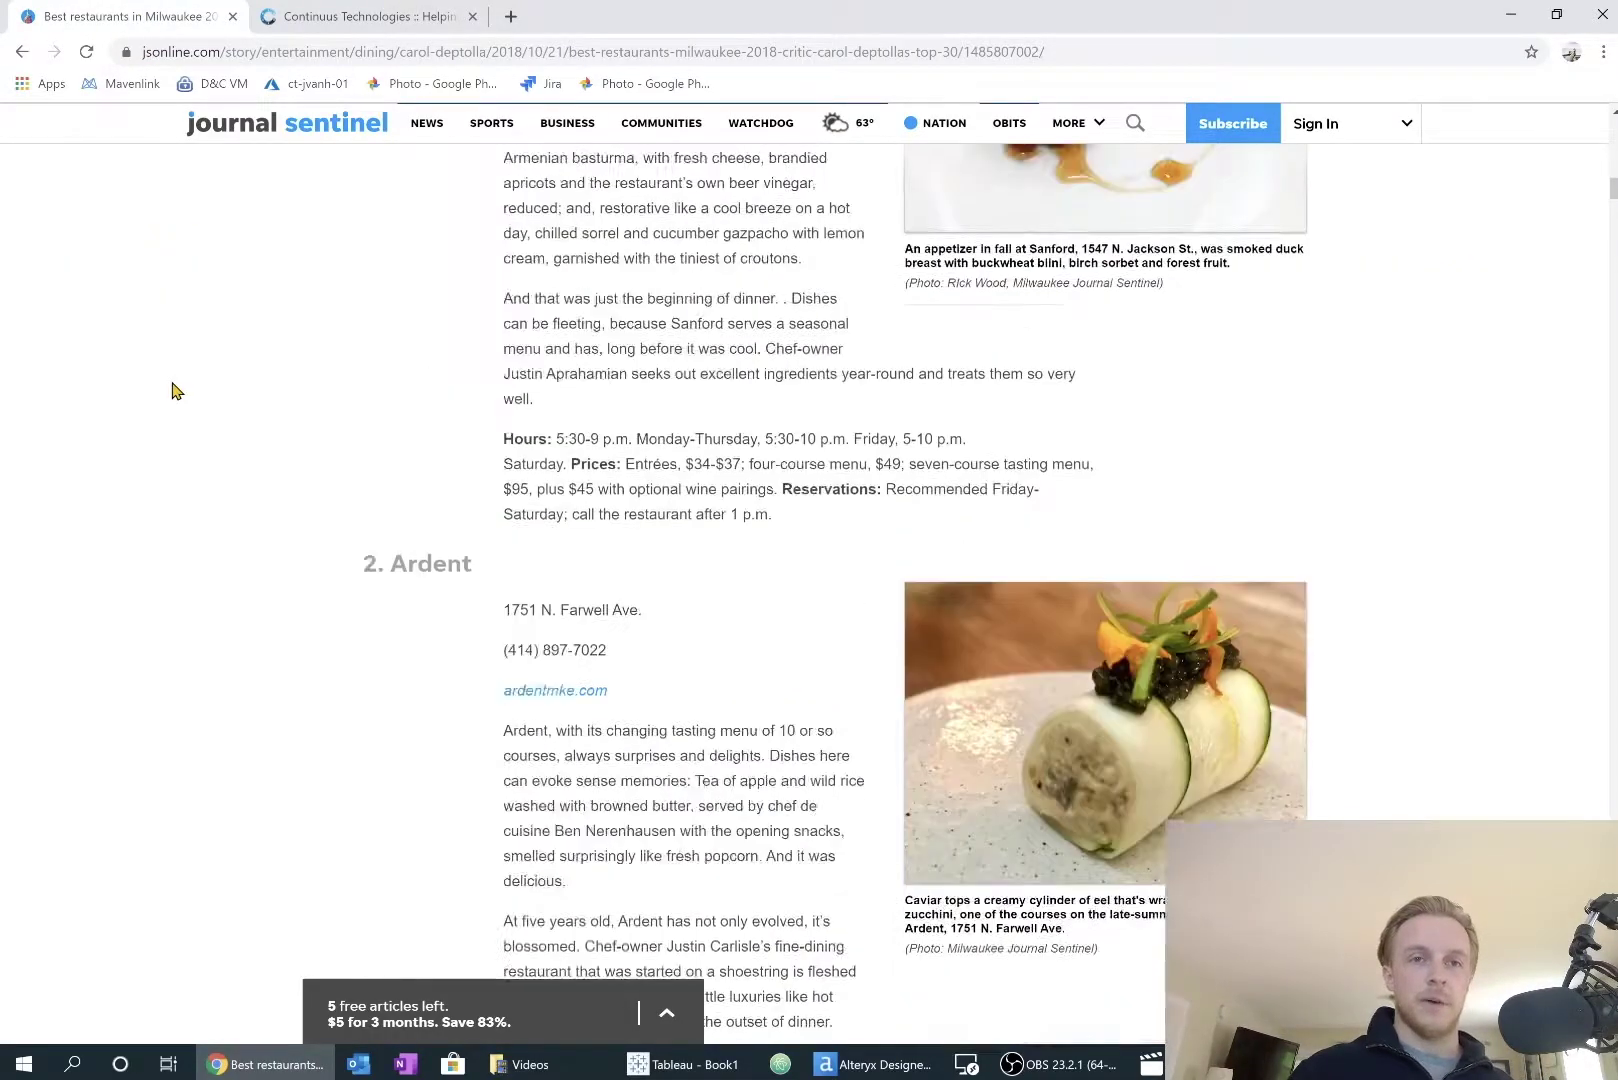
{"action": "scroll", "coordinate": [172, 390], "scroll_direction": "up", "scroll_amount": 1}
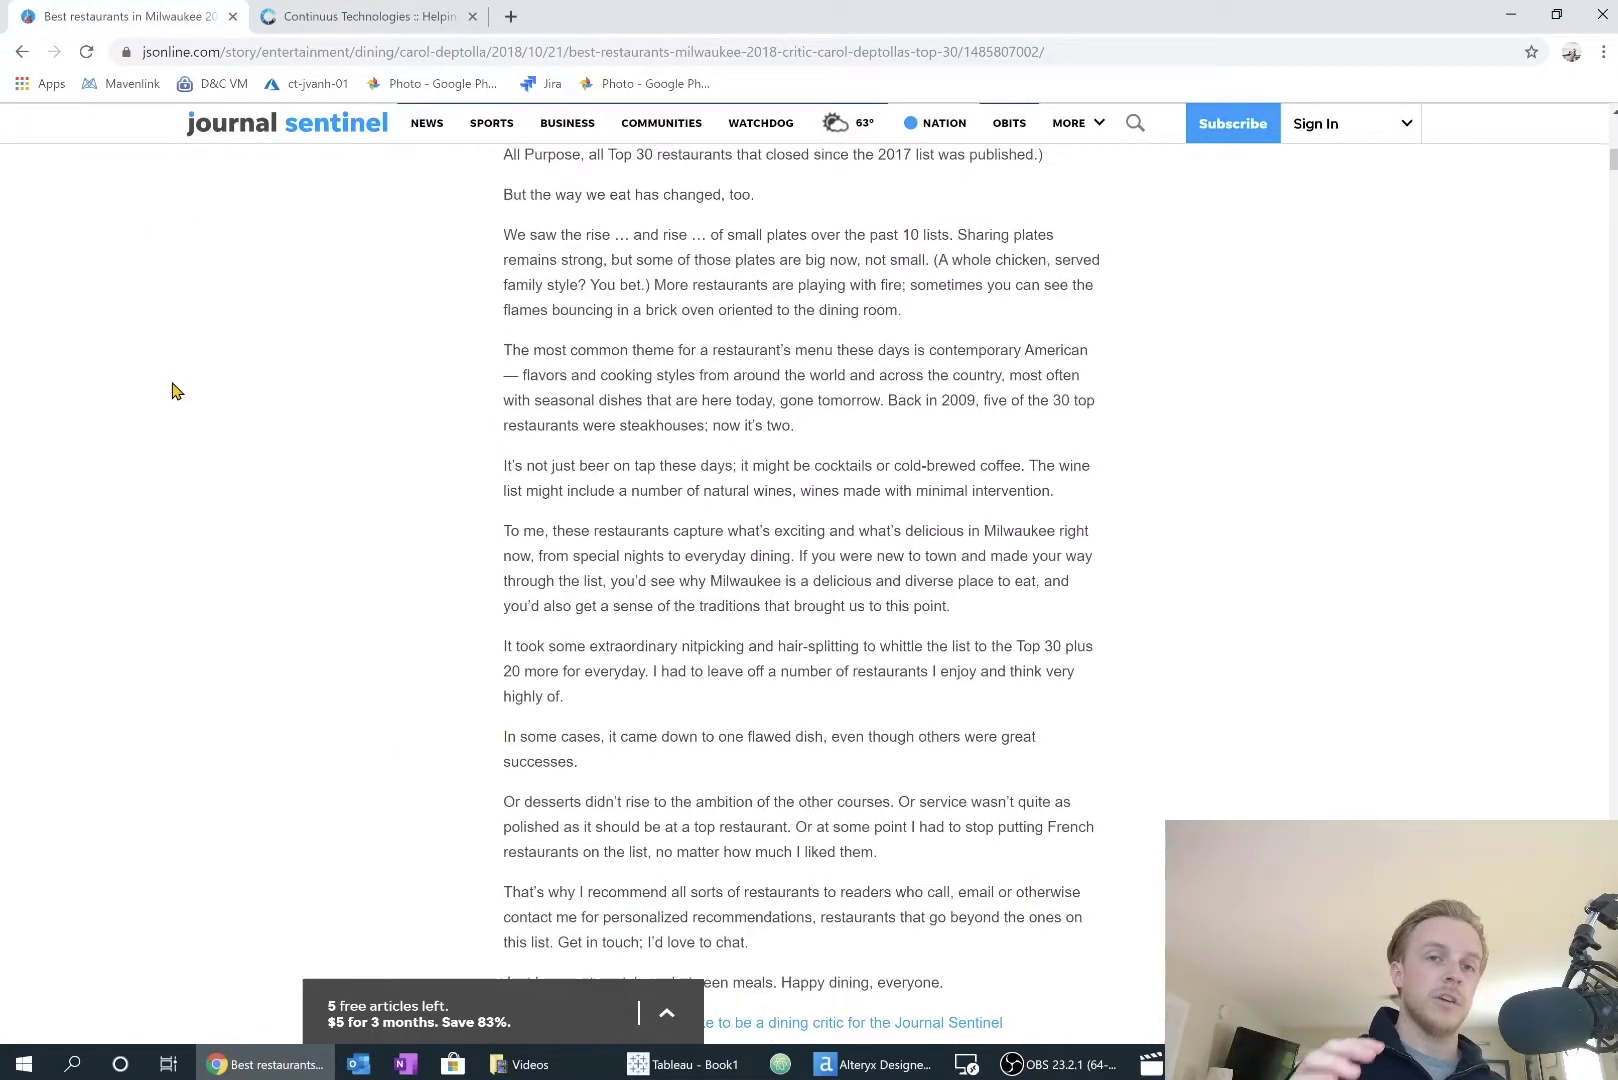
{"action": "scroll", "coordinate": [174, 390], "scroll_direction": "up", "scroll_amount": 10}
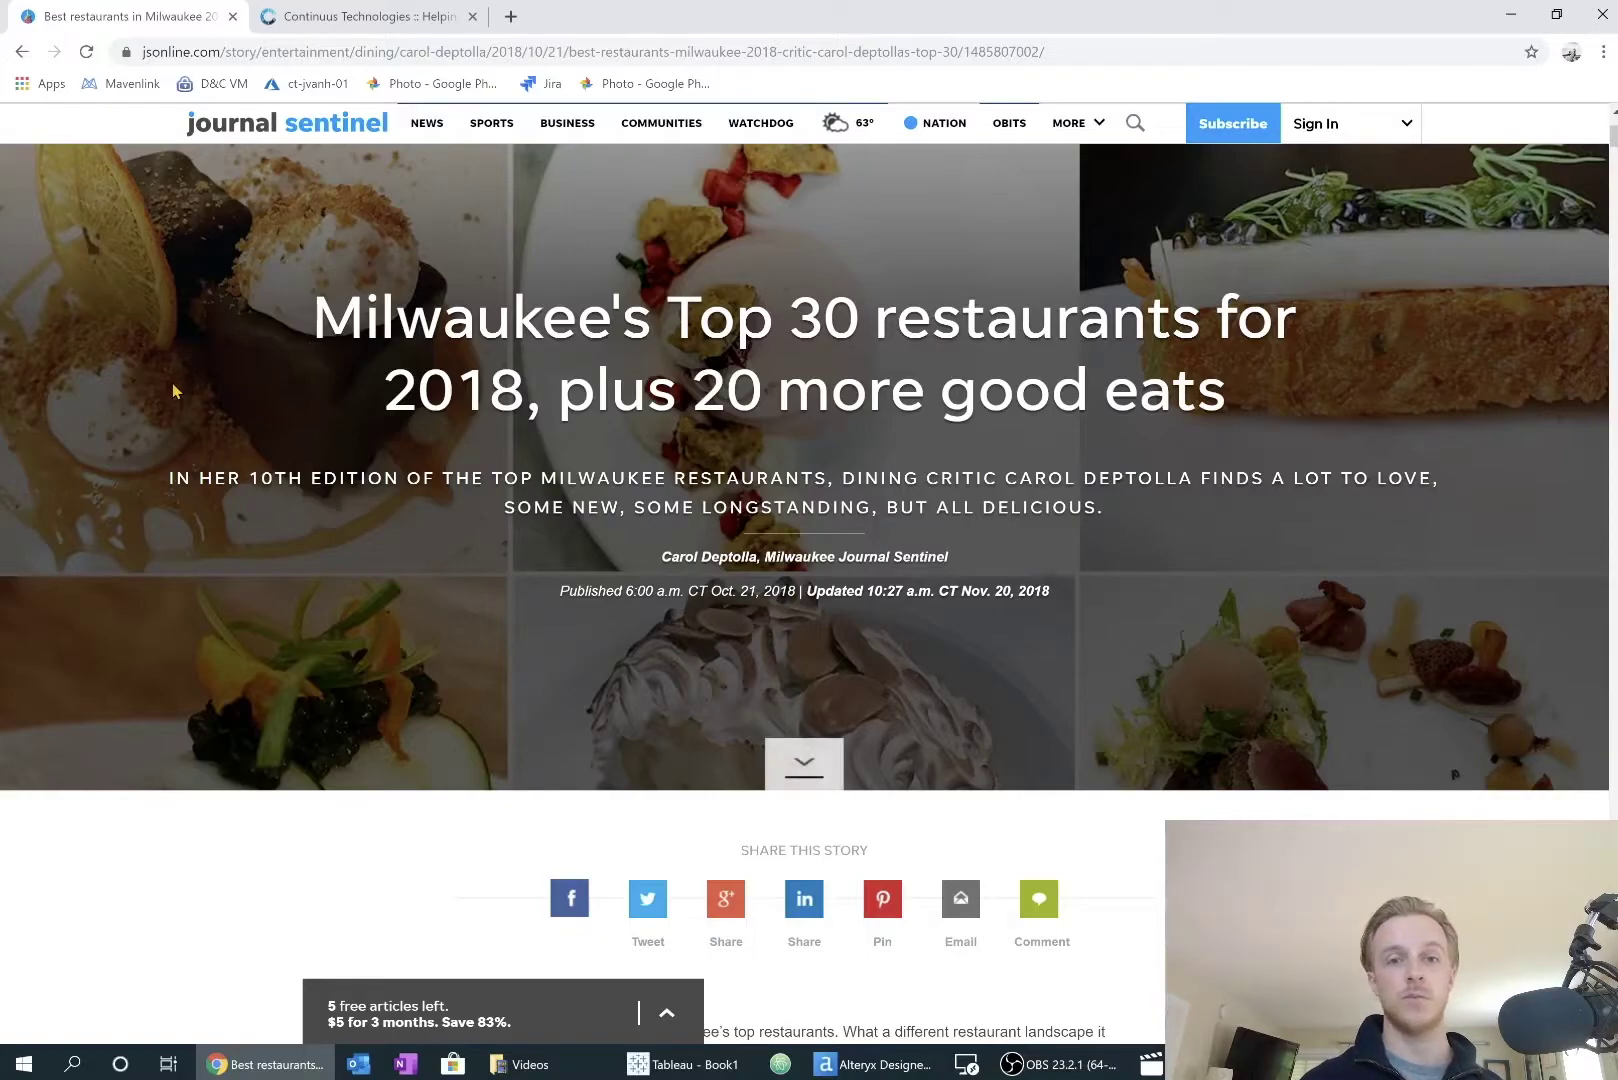
{"action": "scroll", "coordinate": [172, 383], "scroll_direction": "down", "scroll_amount": 5}
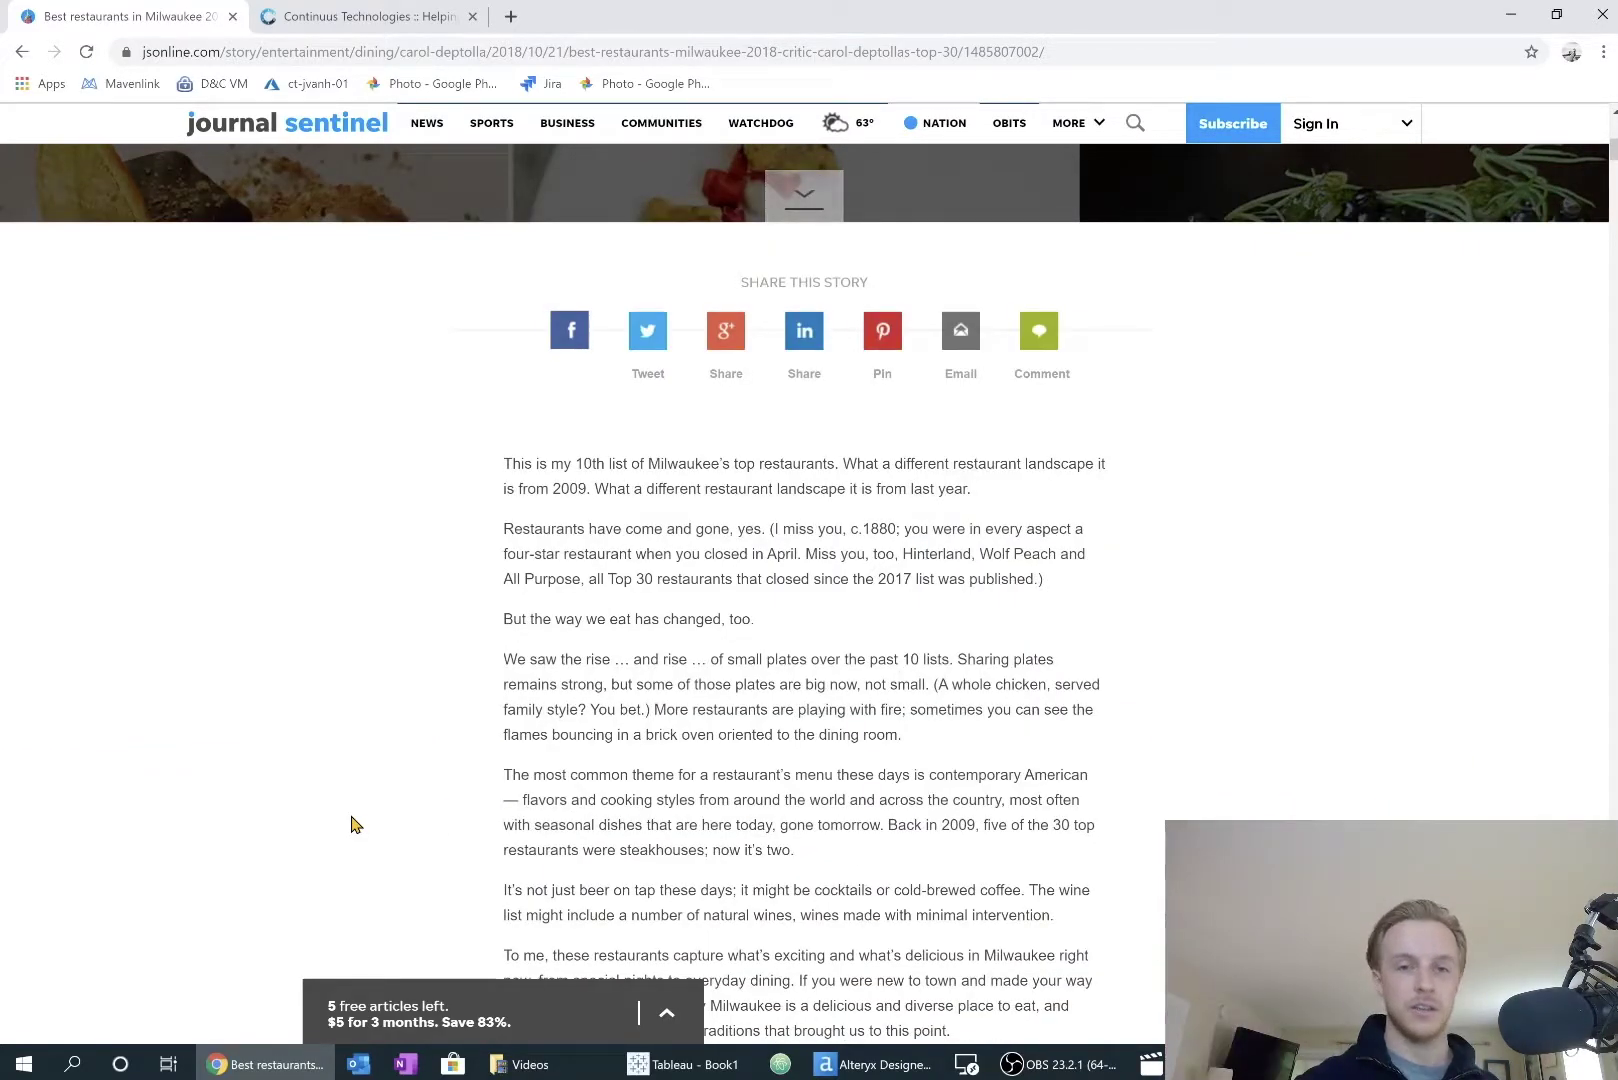
{"action": "scroll", "coordinate": [352, 824], "scroll_direction": "down", "scroll_amount": 1}
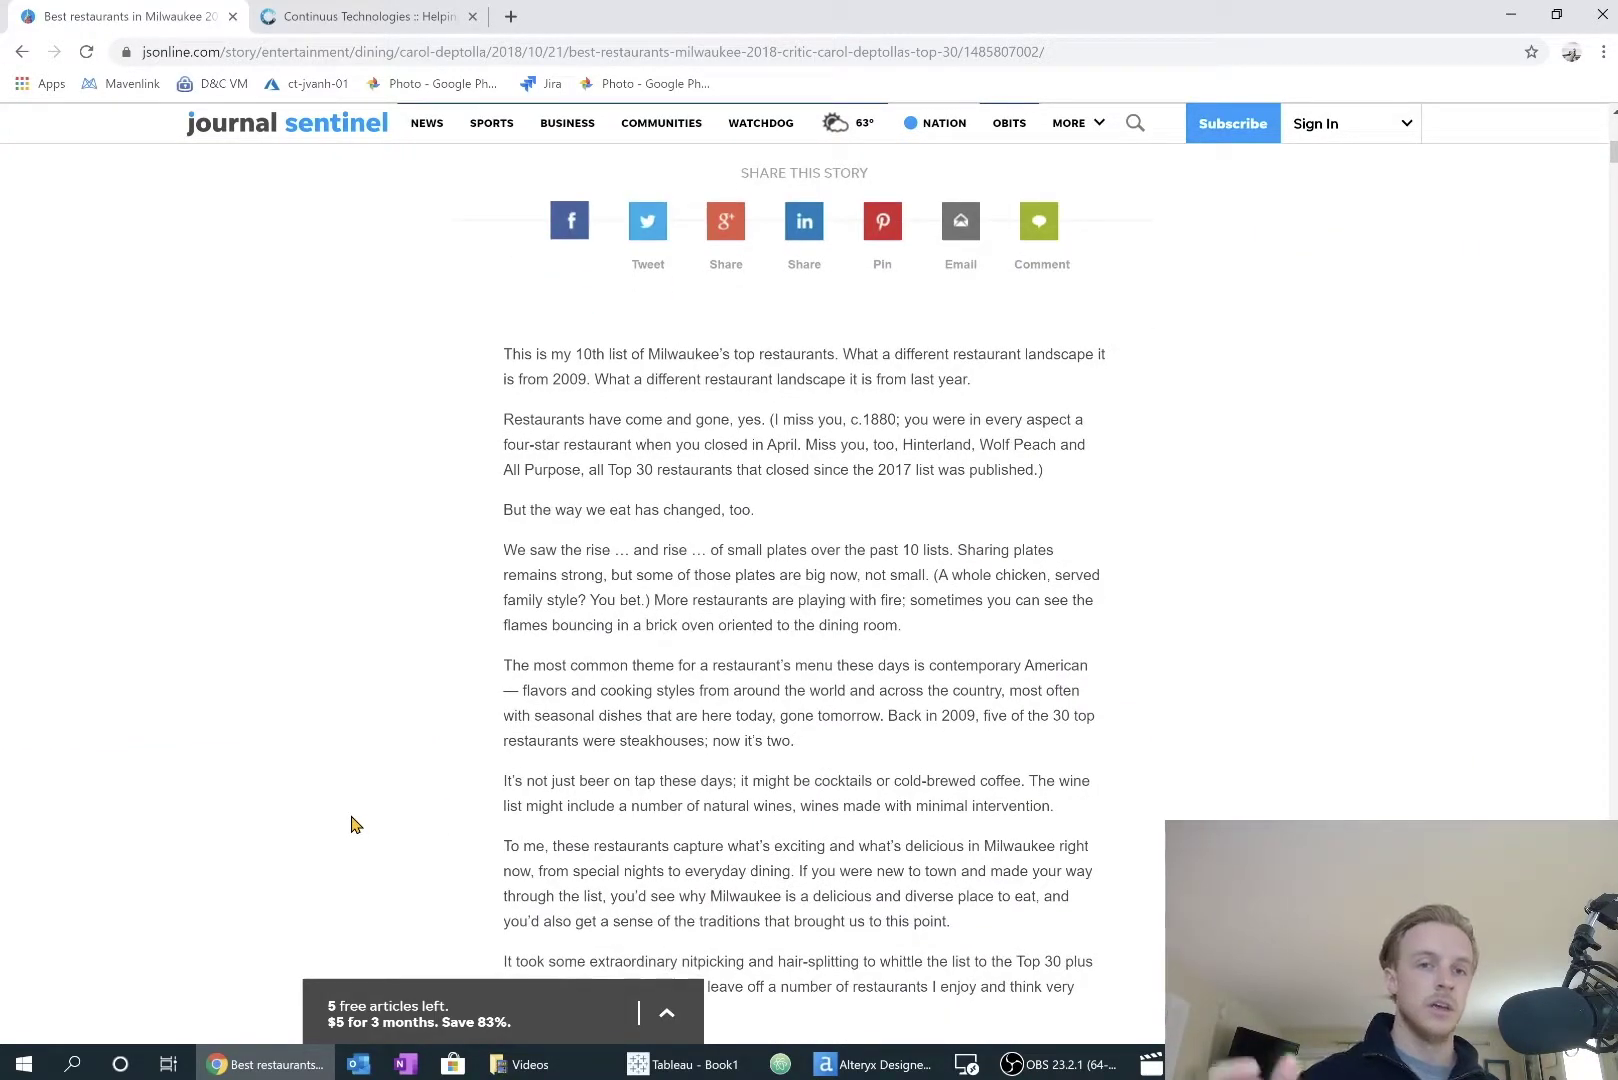
{"action": "scroll", "coordinate": [352, 824], "scroll_direction": "down", "scroll_amount": 8}
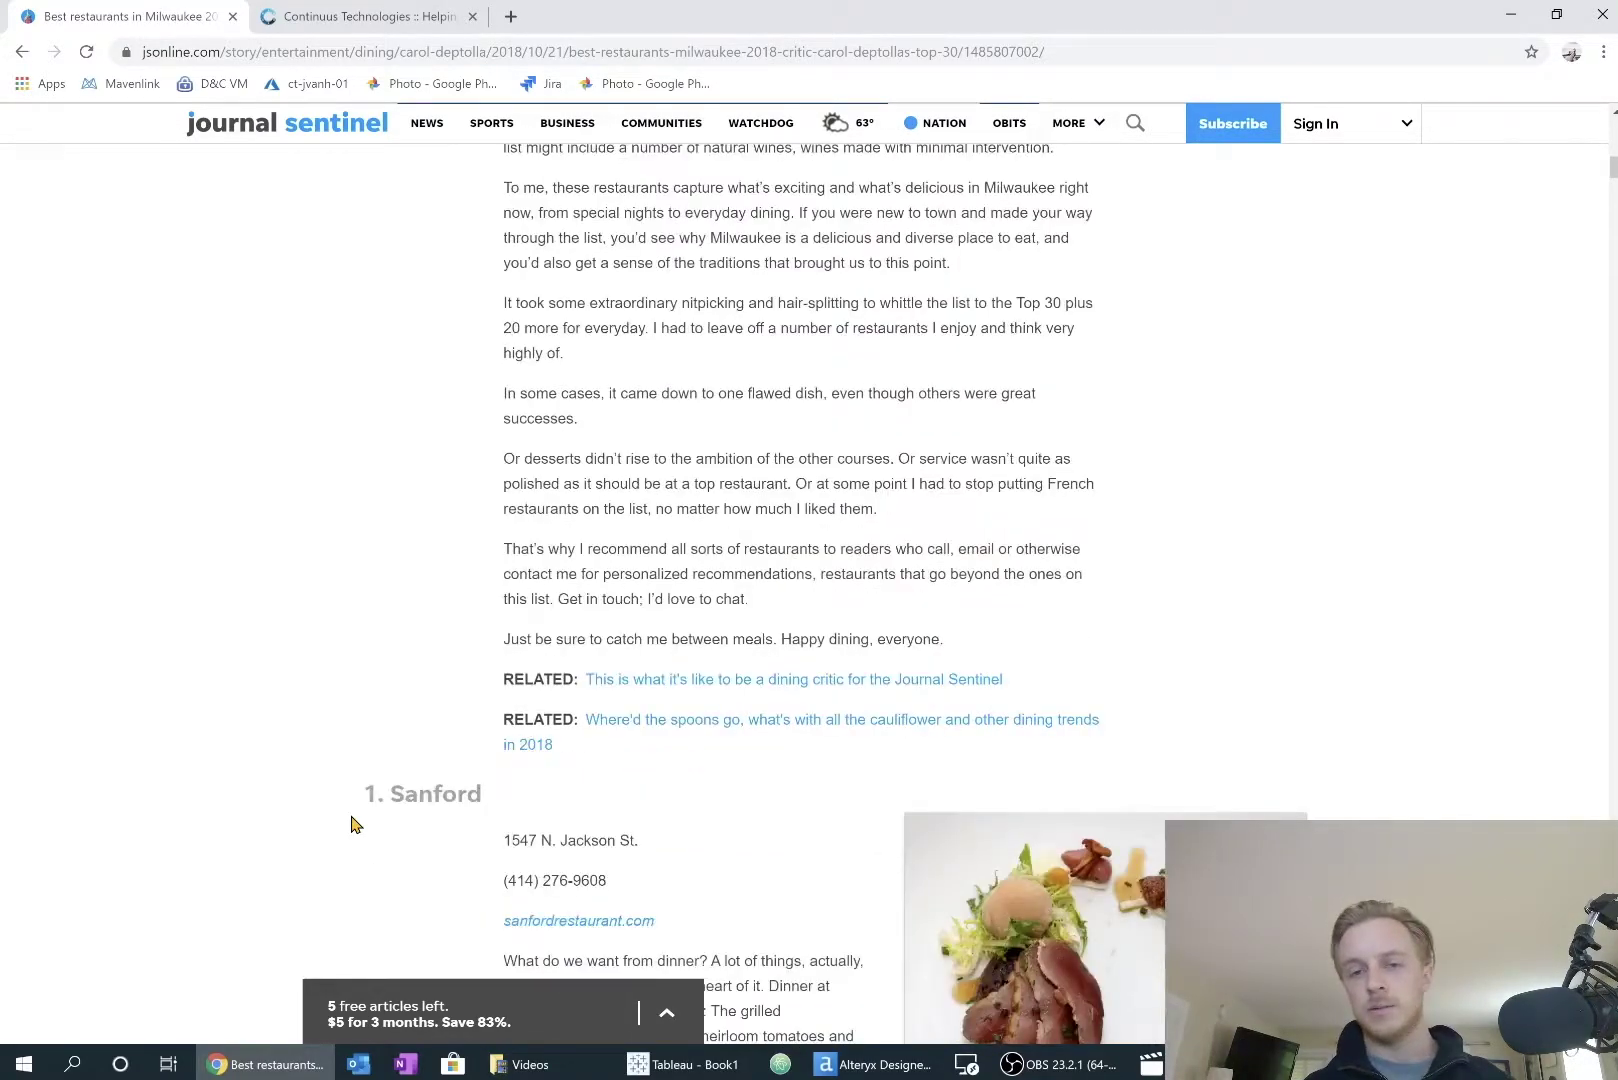
{"action": "scroll", "coordinate": [352, 824], "scroll_direction": "down", "scroll_amount": 1}
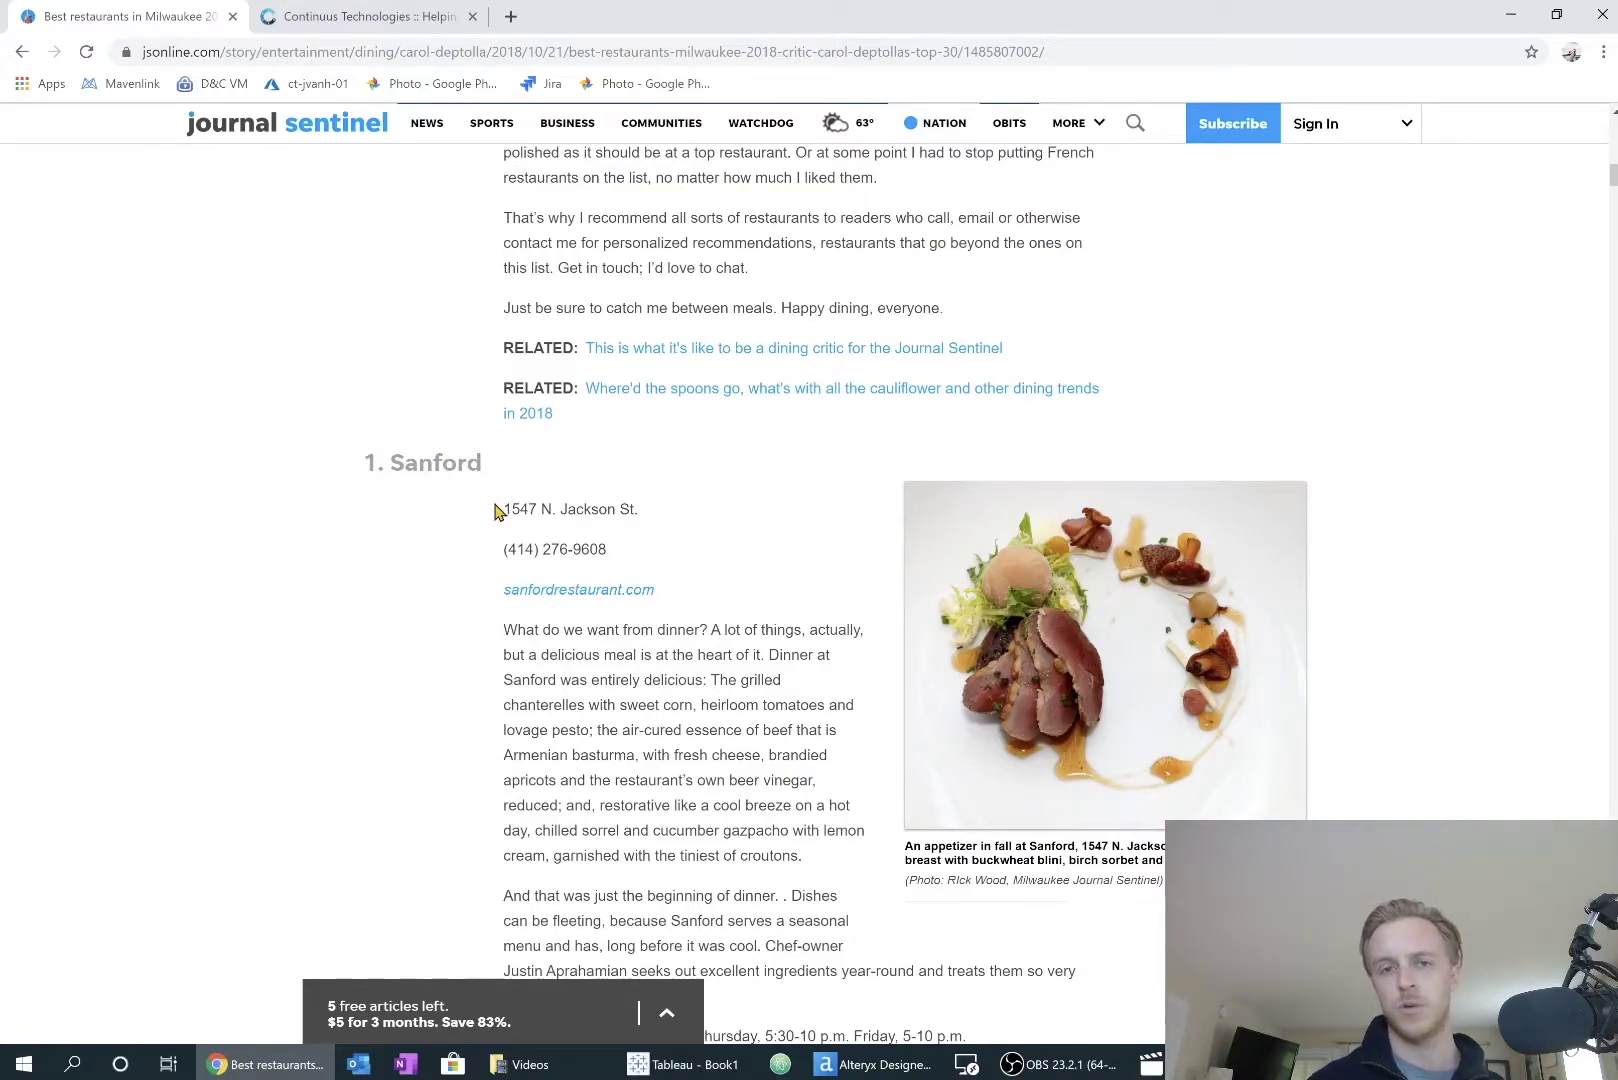
{"action": "left_click_drag", "start_coordinate": [496, 514], "coordinate": [655, 528]}
{"action": "key", "text": "ctrl+c"}
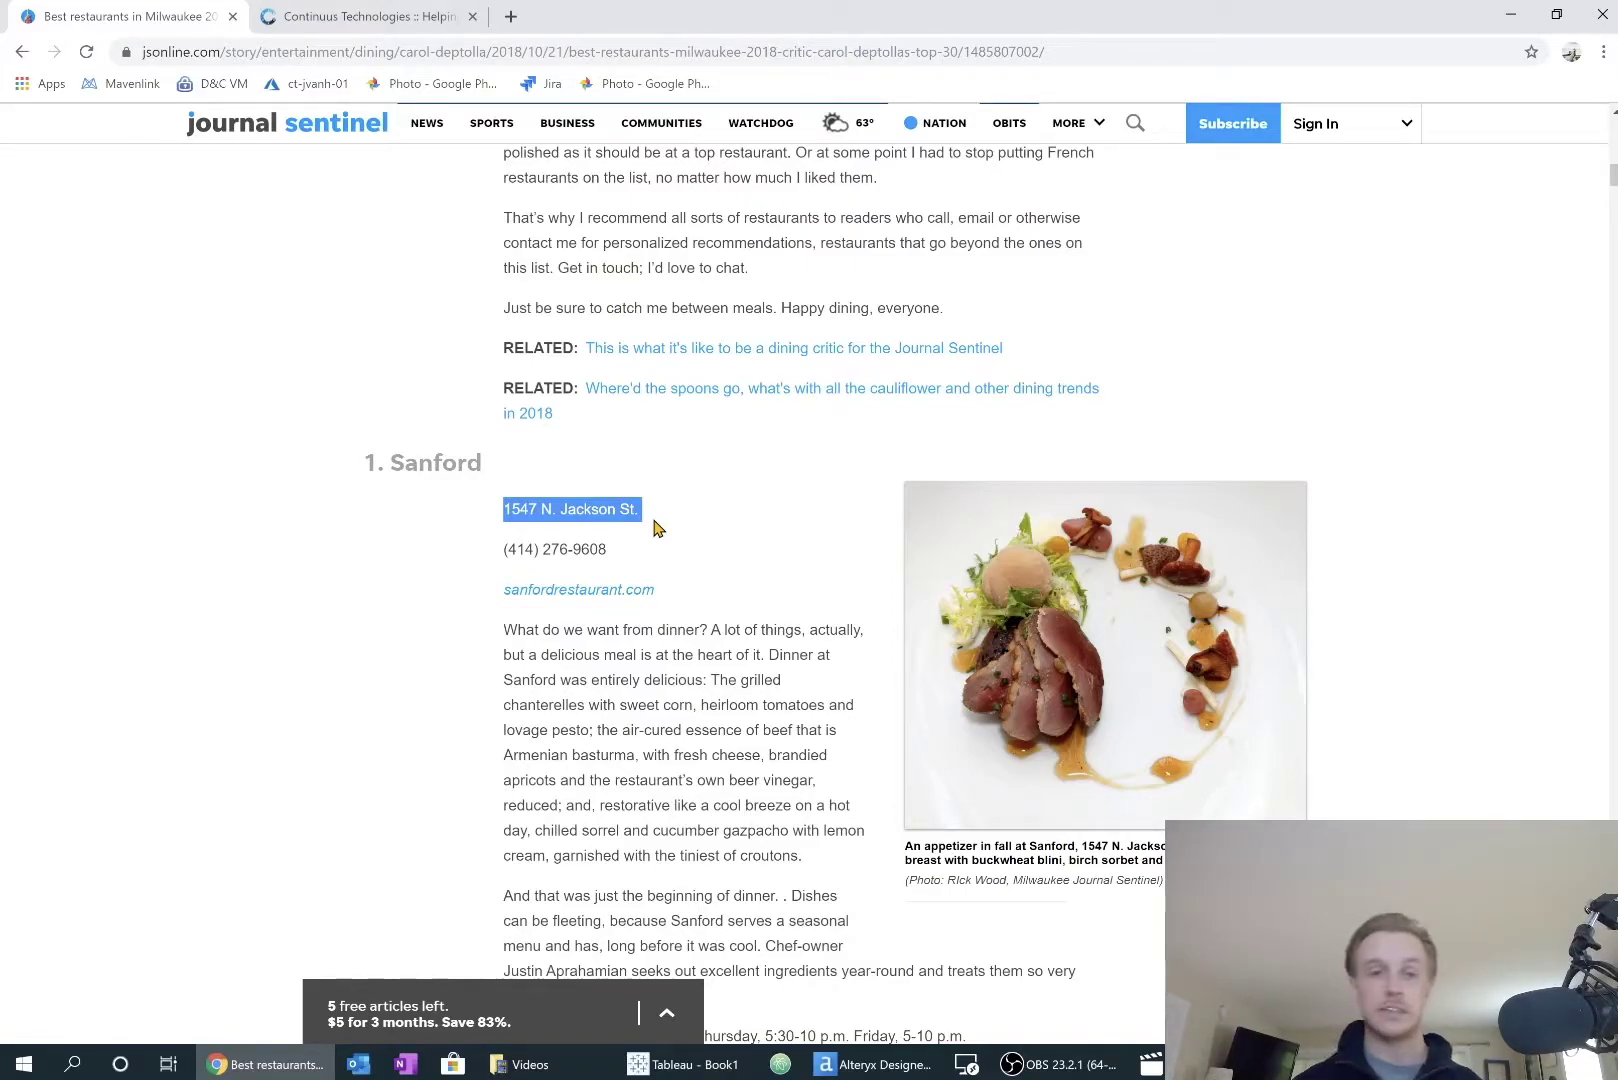
{"action": "left_click", "coordinate": [514, 18]}
{"action": "key", "text": "ctrl+v"}
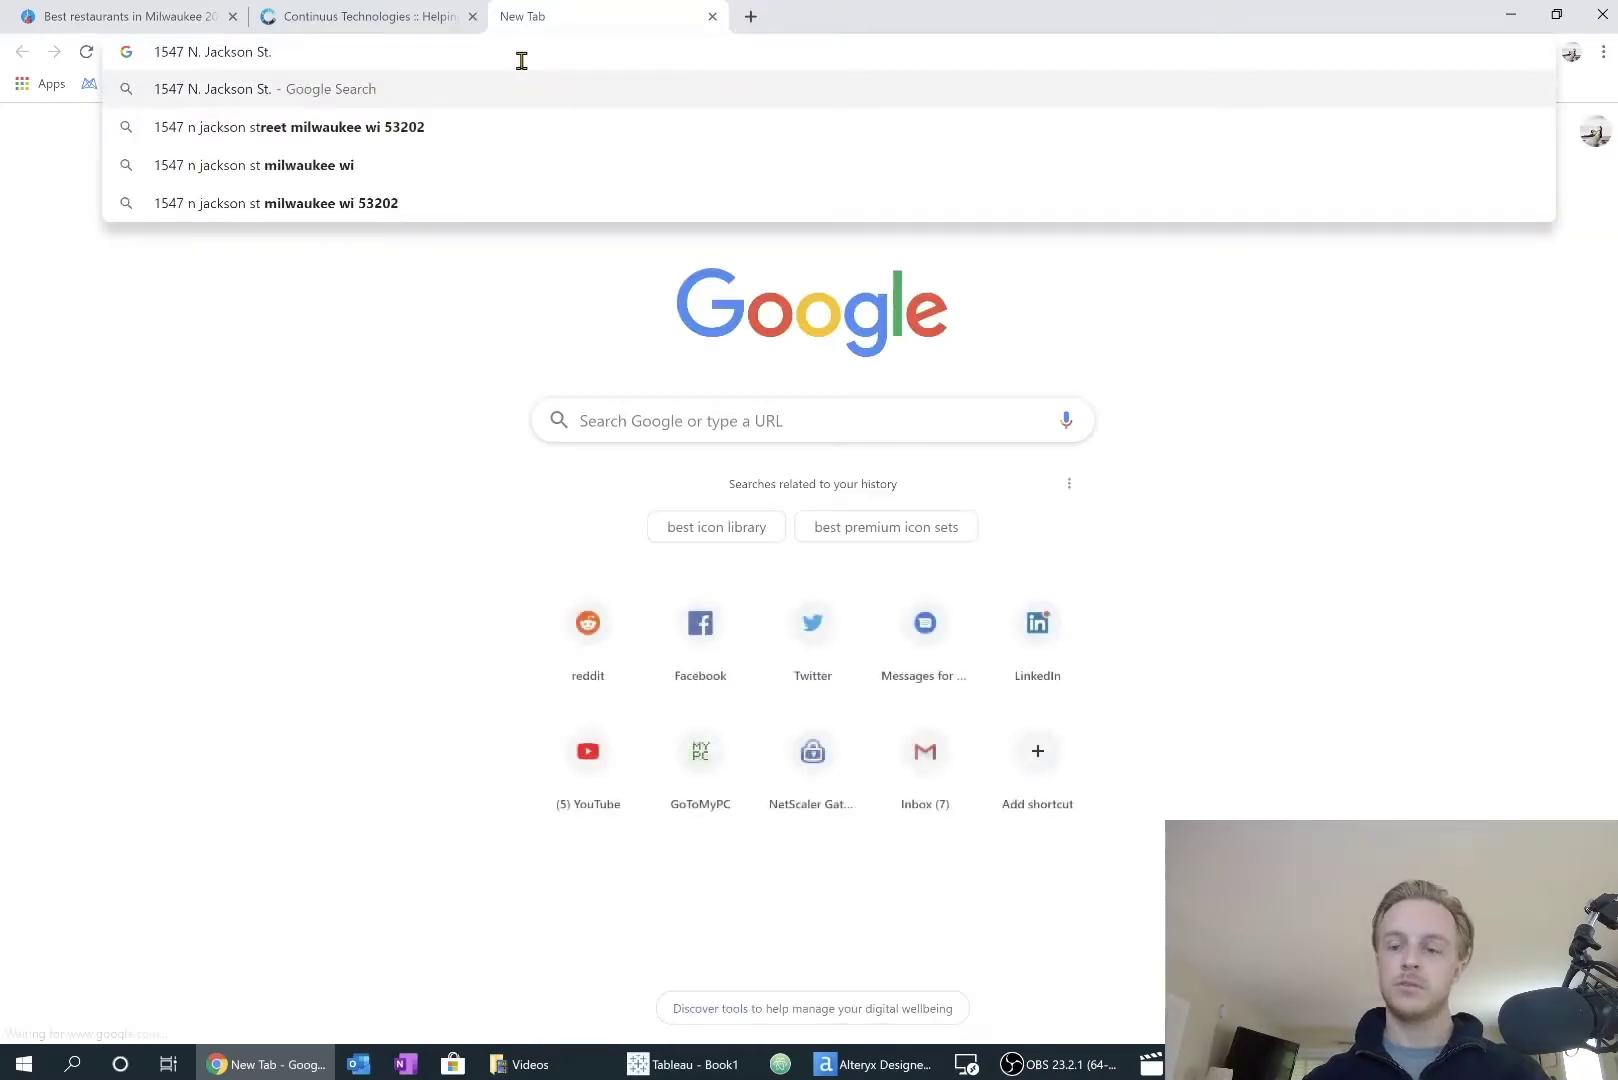
{"action": "key", "text": "Return"}
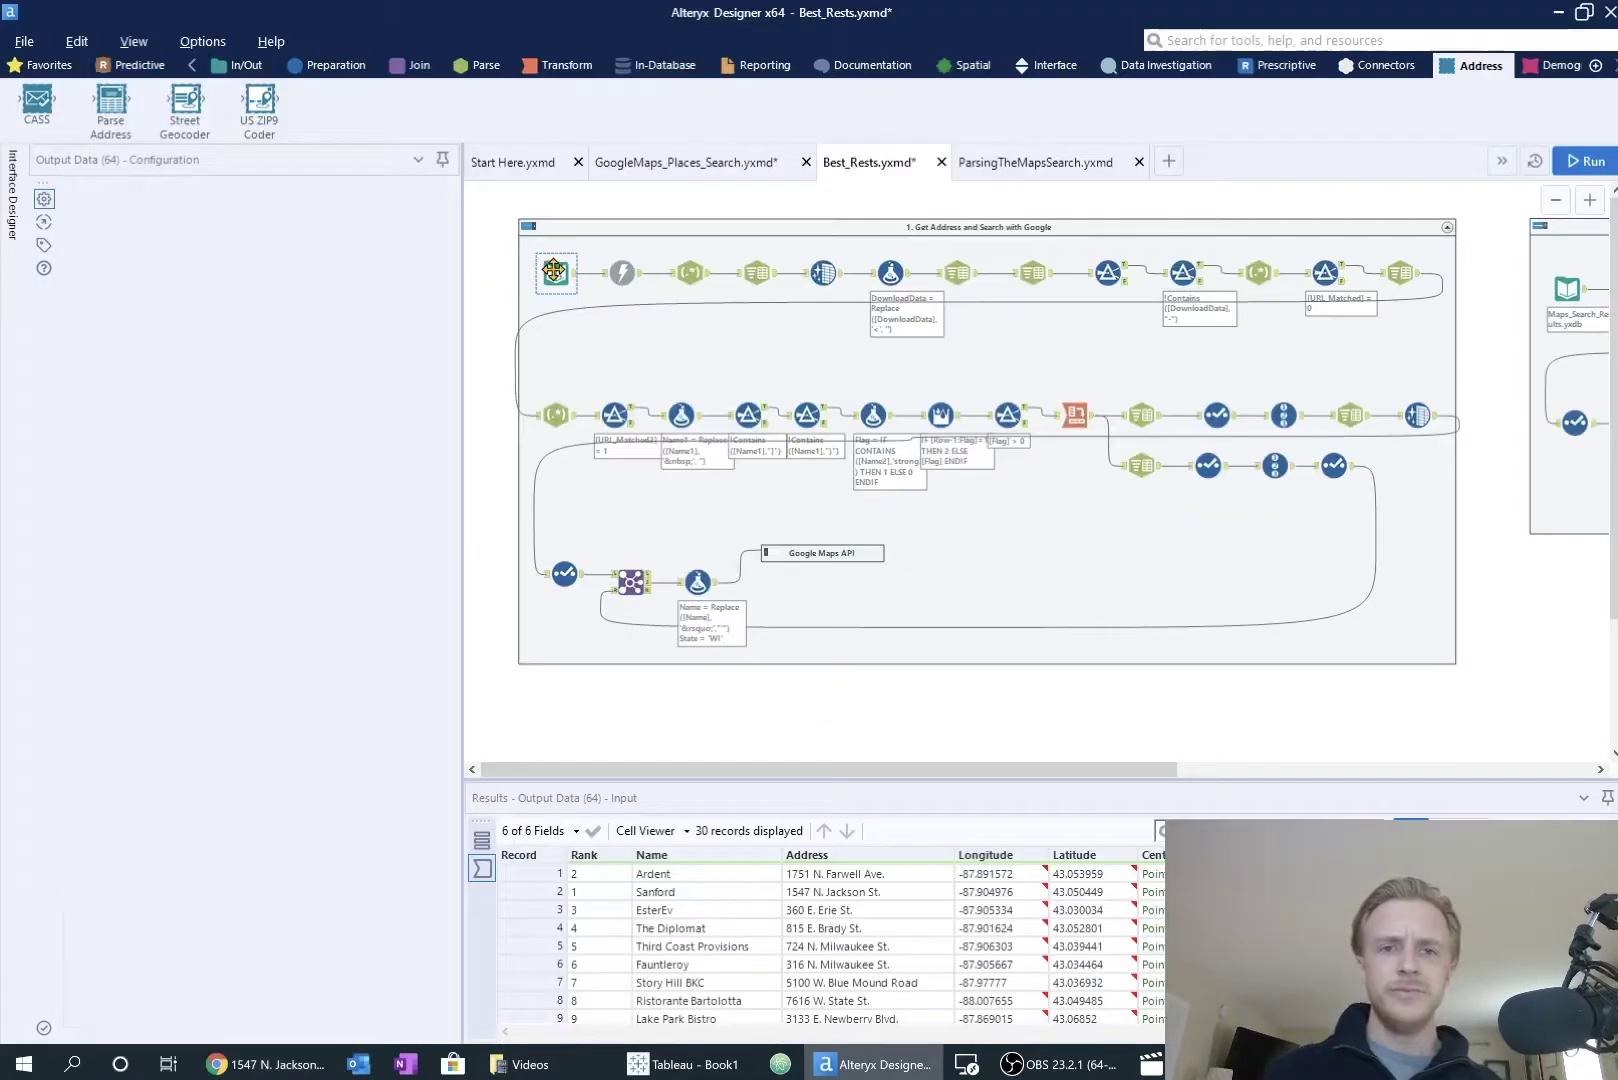
{"action": "left_click", "coordinate": [870, 1064]}
Step: Review the article URL Text Input, Download, RegEx and Text To Columns tools and their 333-row output
{"action": "left_click", "coordinate": [553, 270]}
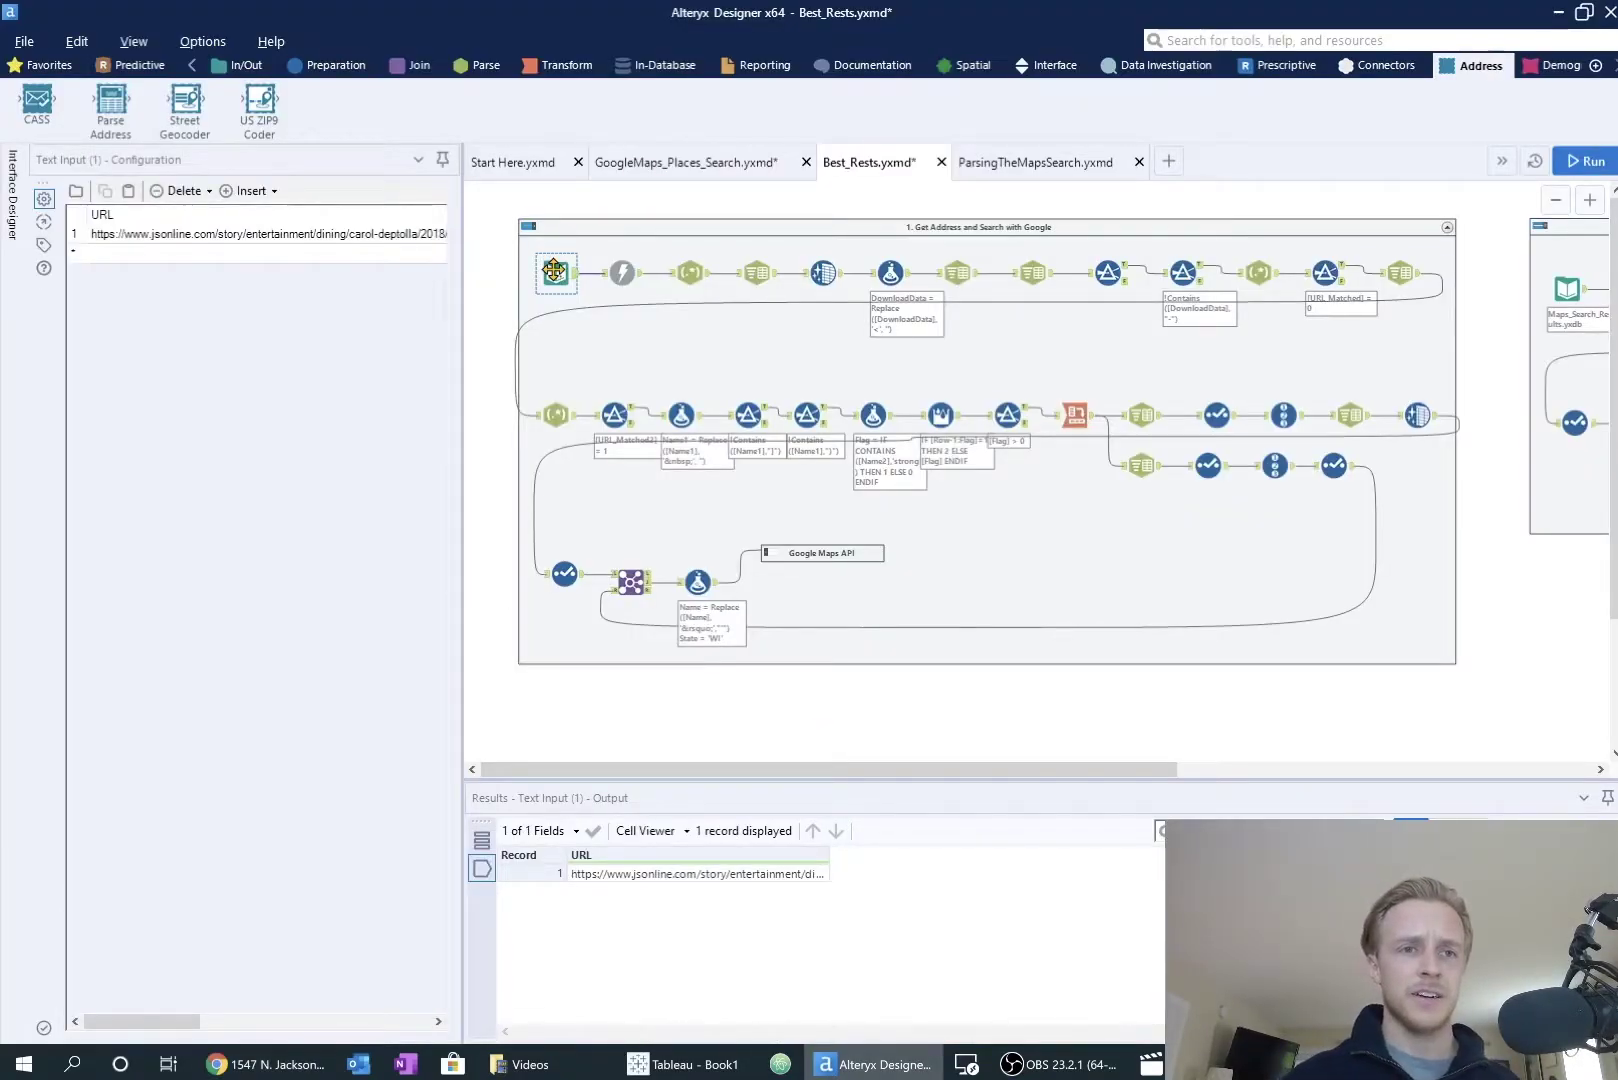
{"action": "double_click", "coordinate": [290, 236]}
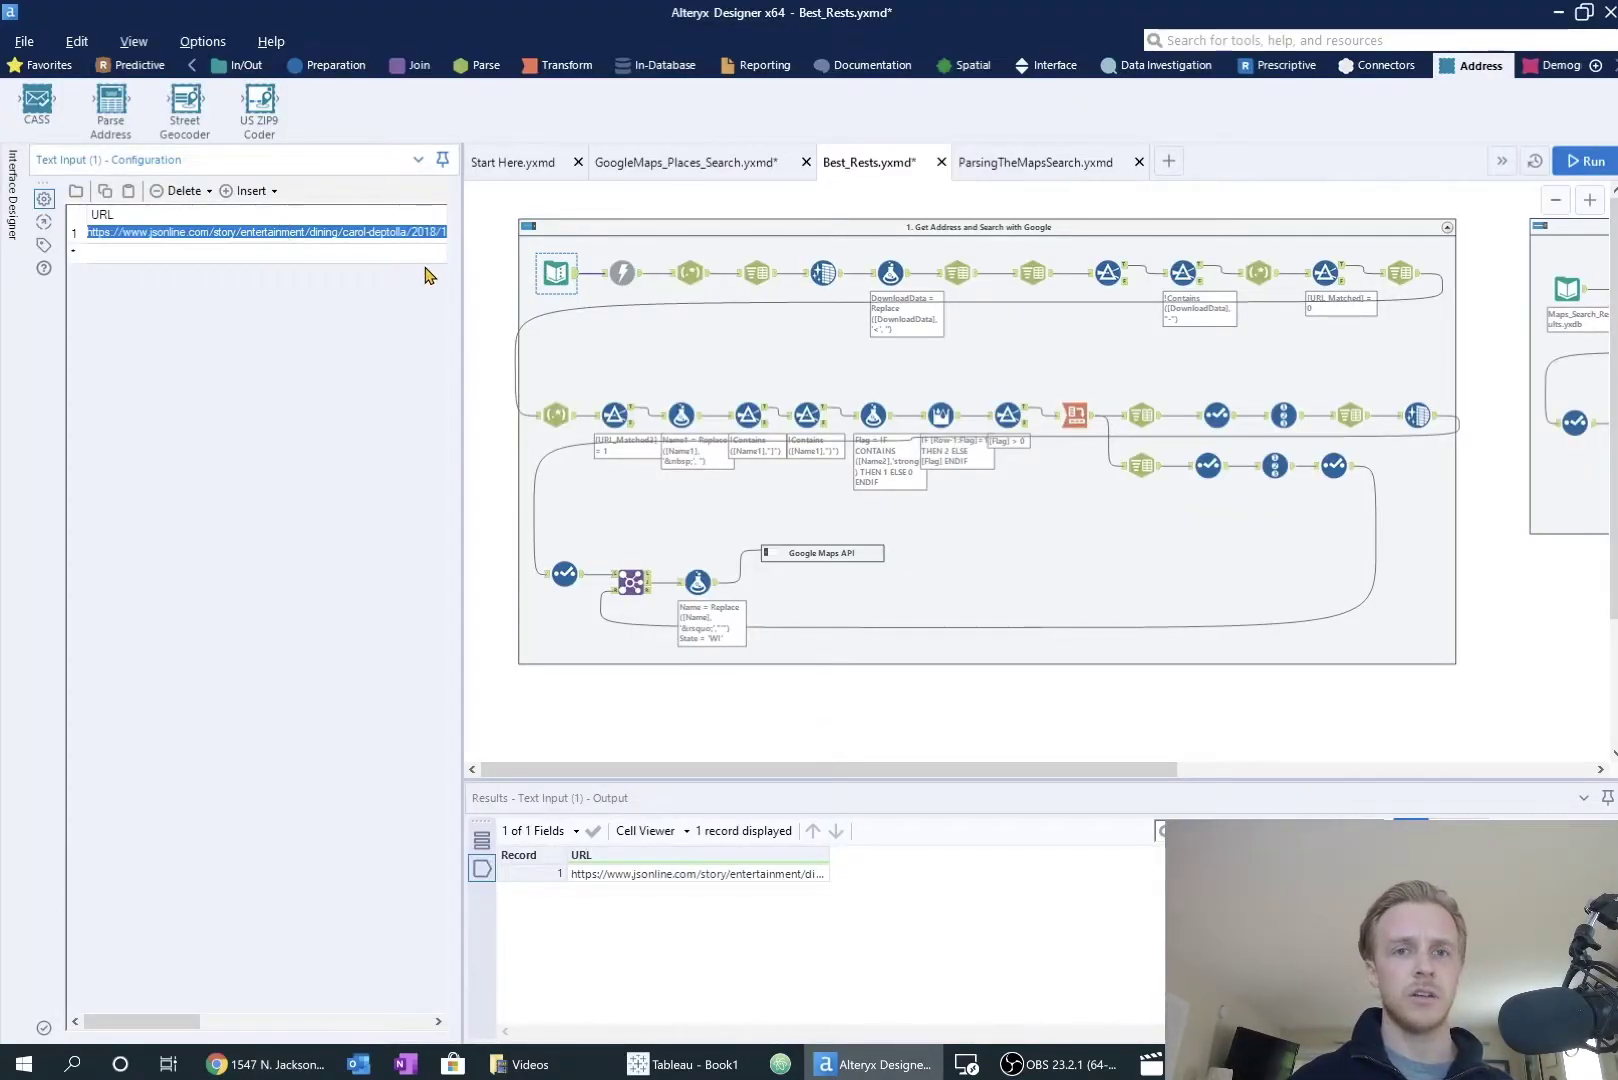
{"action": "left_click", "coordinate": [620, 274]}
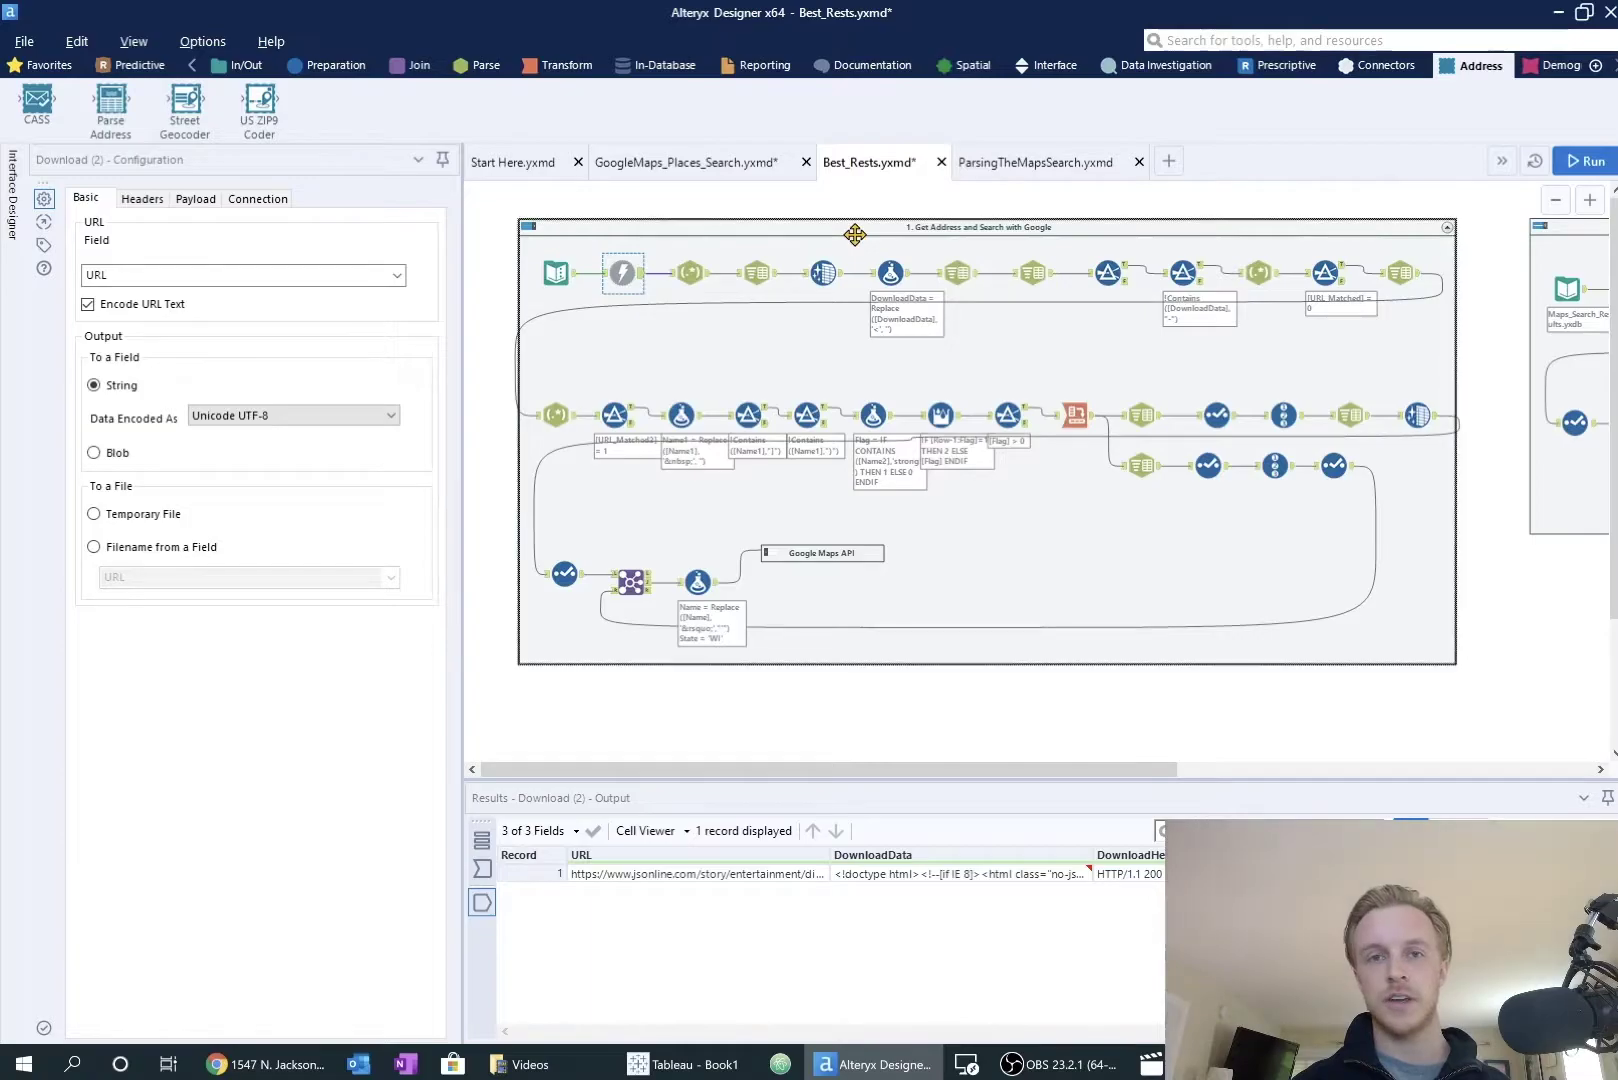
{"action": "left_click", "coordinate": [692, 273]}
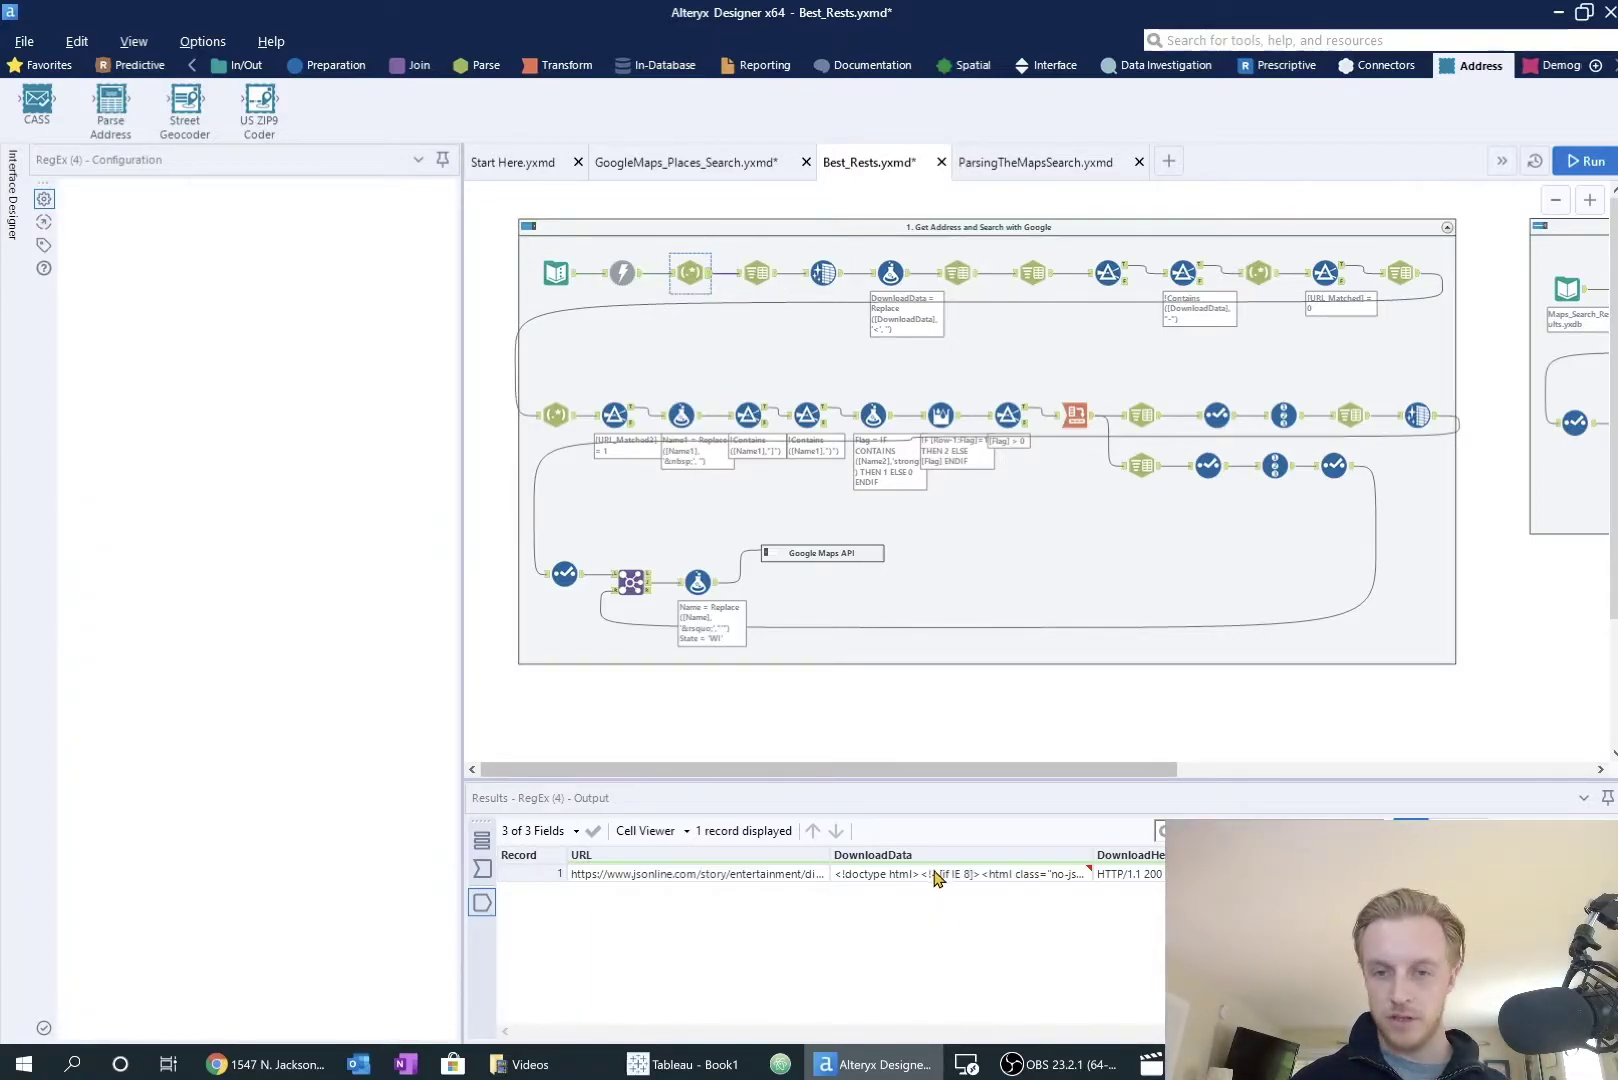
{"action": "left_click", "coordinate": [937, 877]}
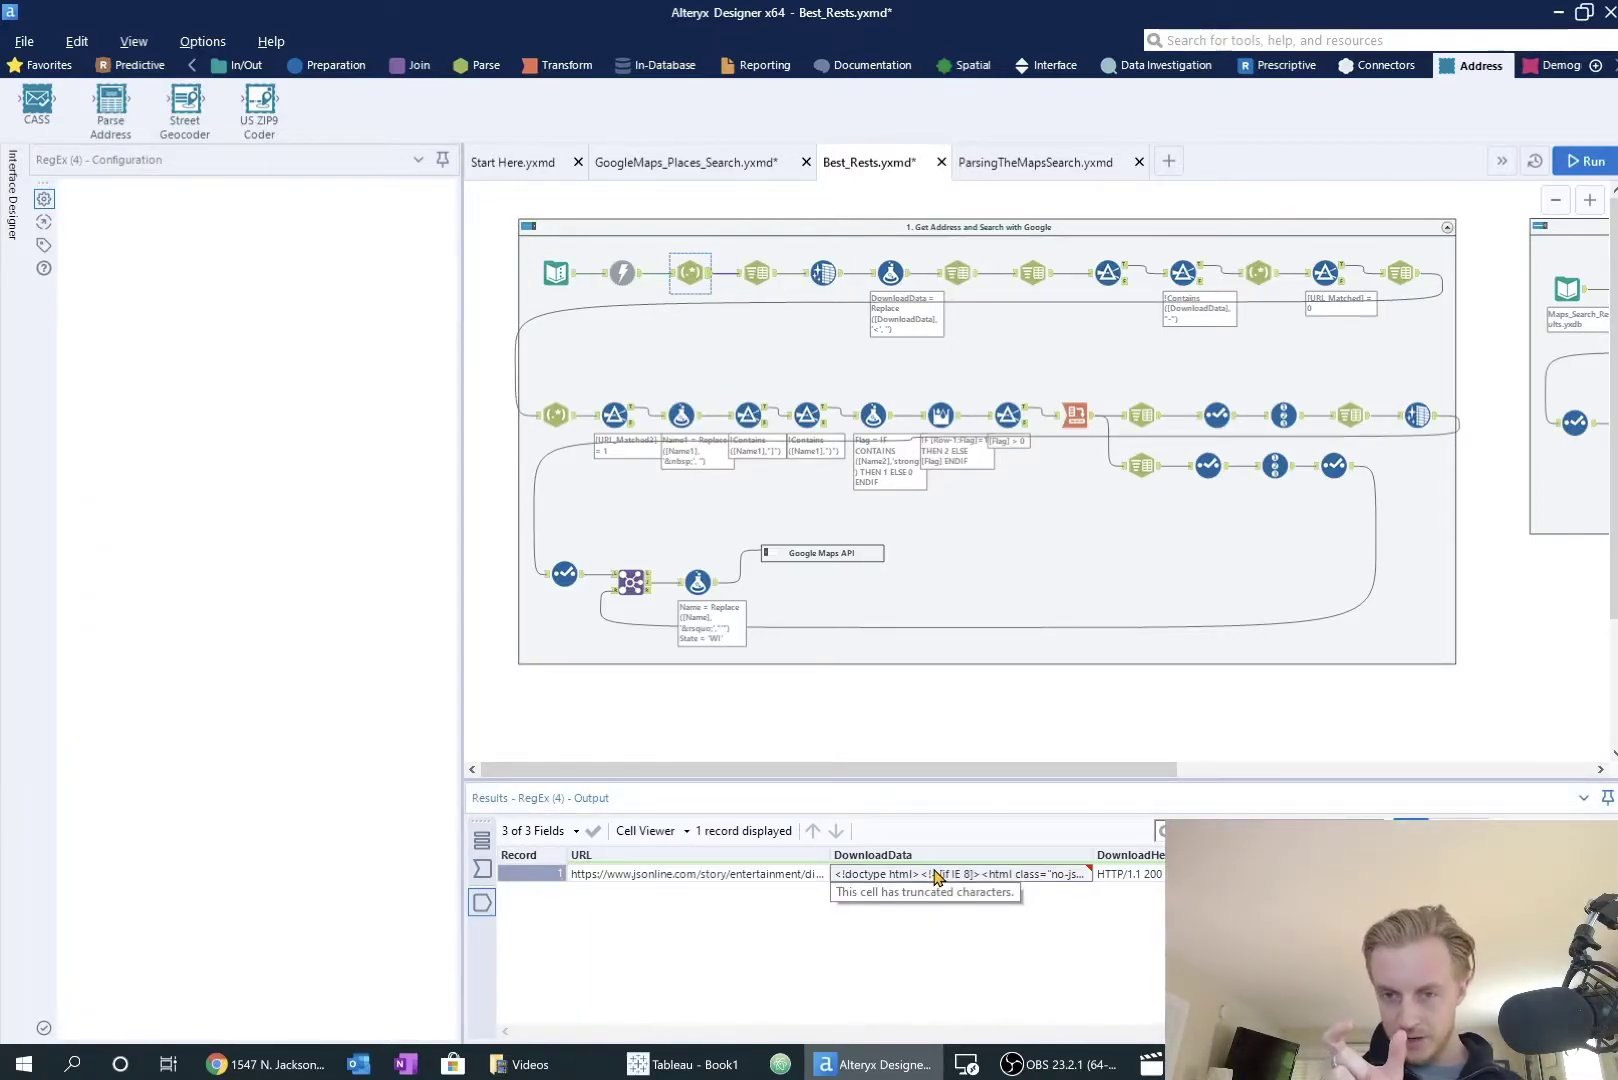
{"action": "left_click", "coordinate": [774, 277]}
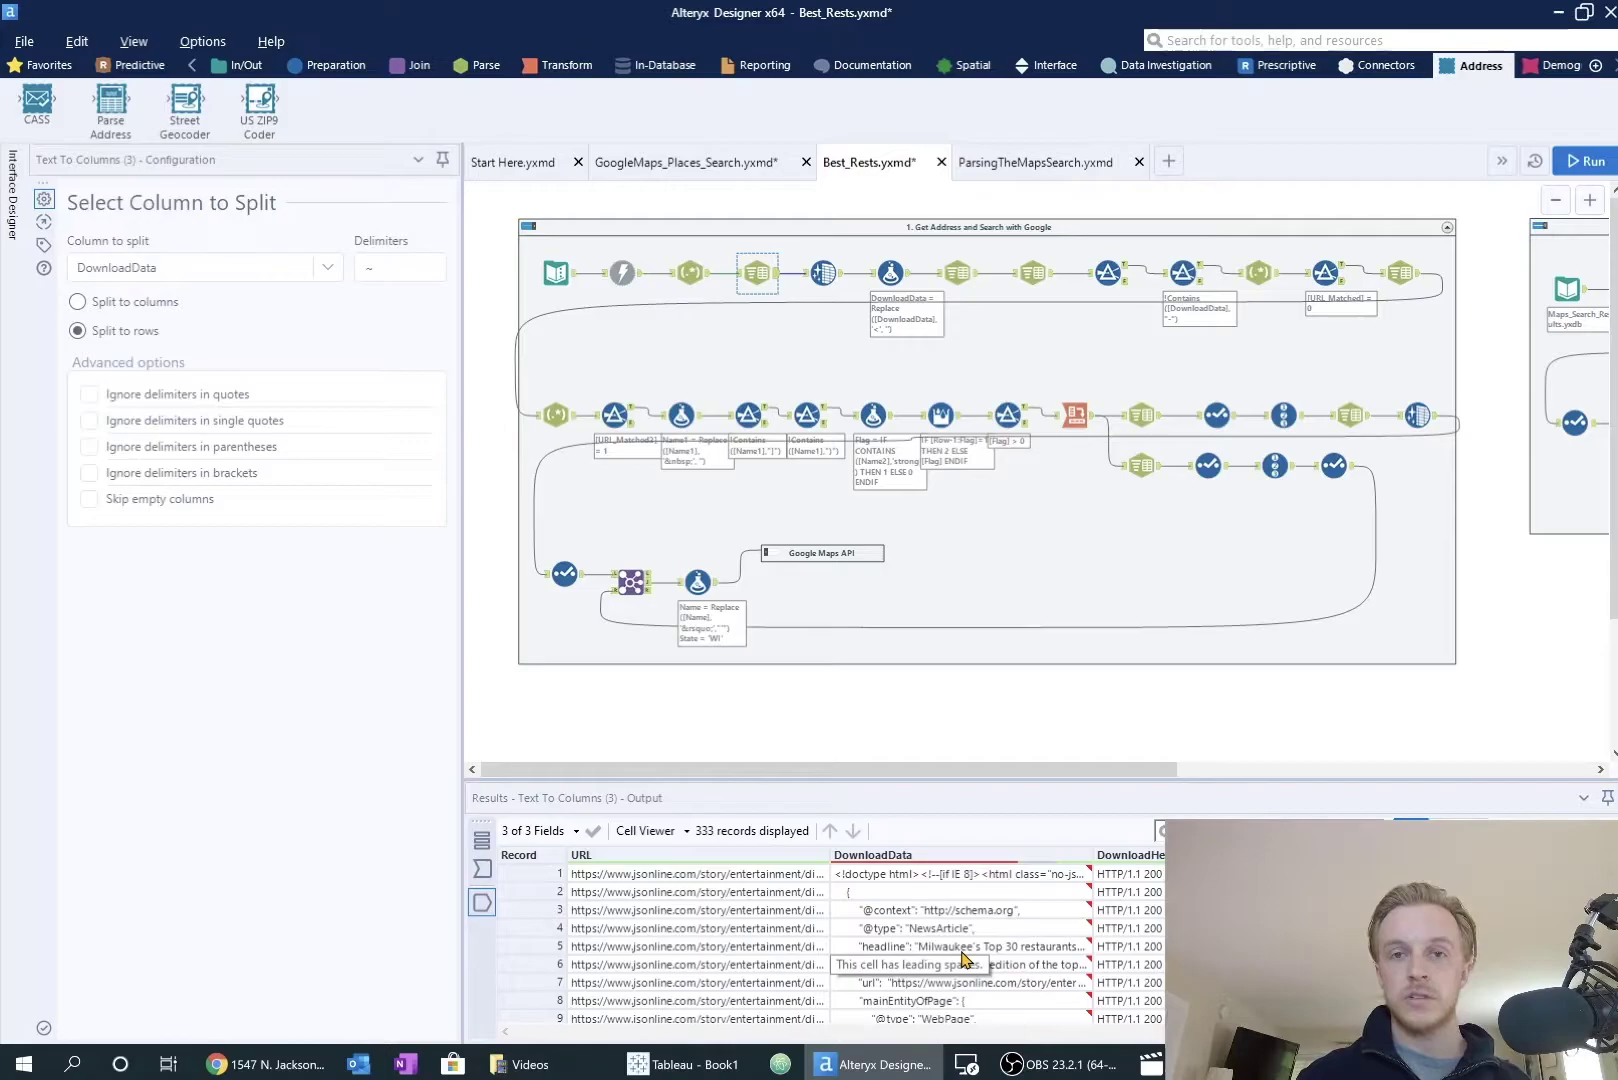
{"action": "left_click", "coordinate": [962, 950]}
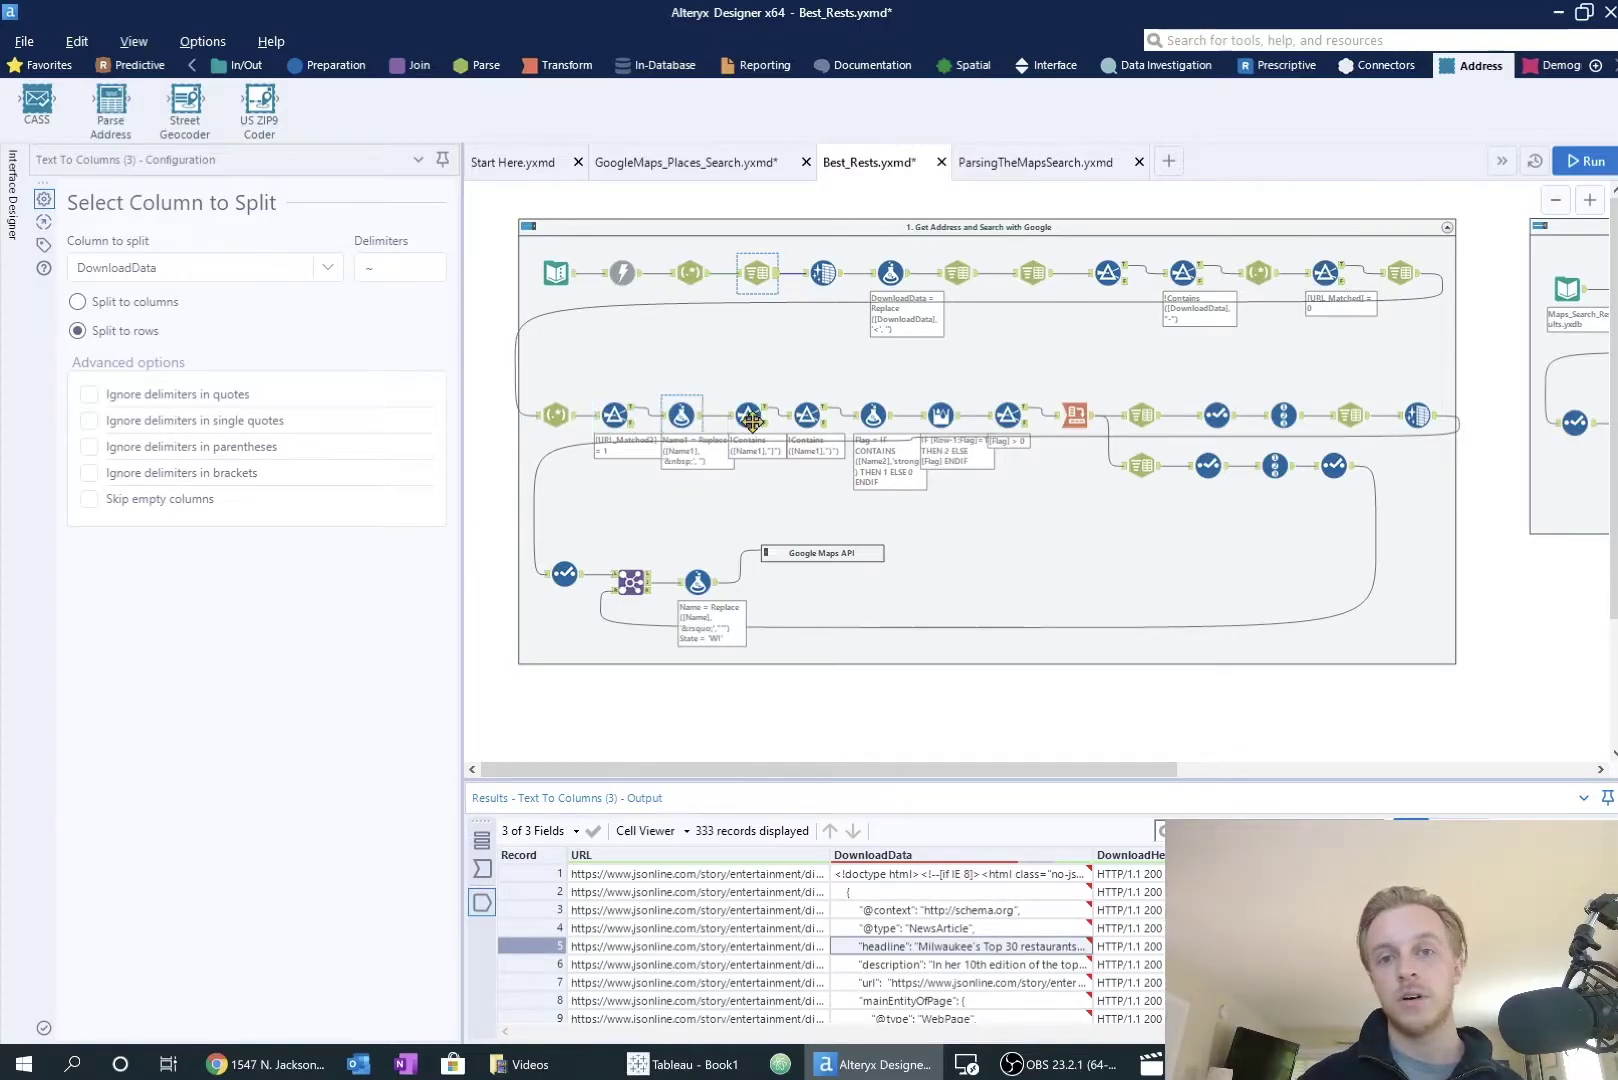
{"action": "left_click", "coordinate": [647, 585]}
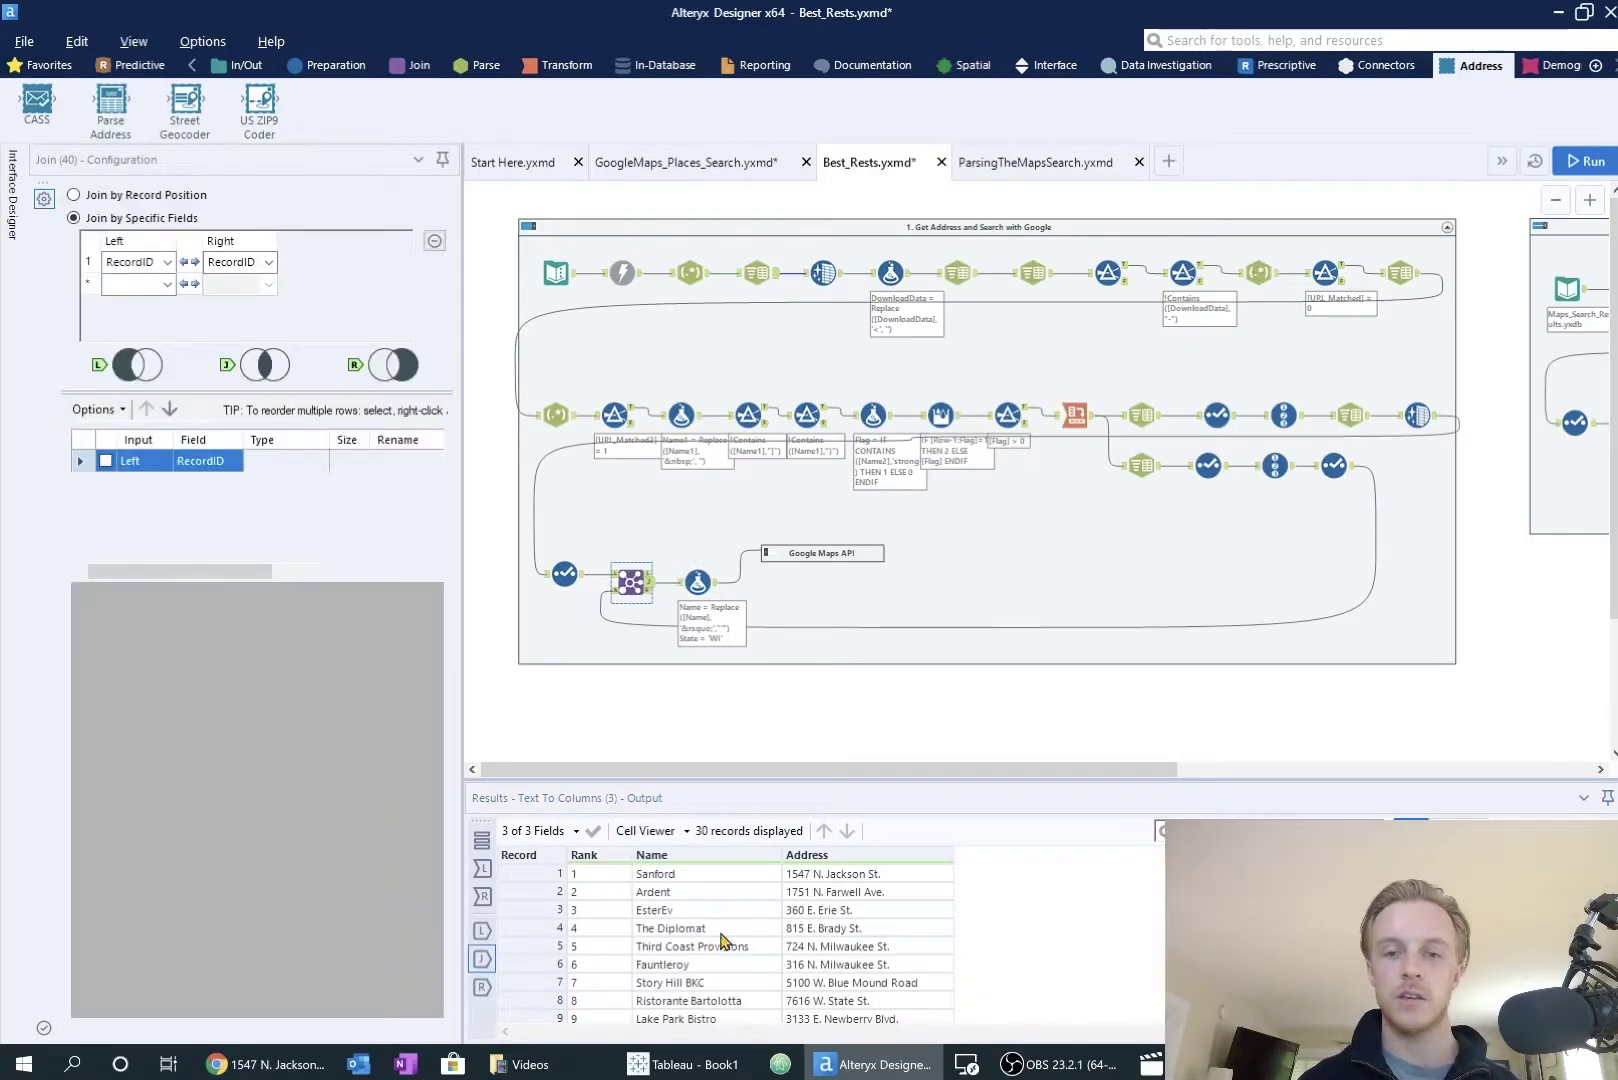
Step: Expand the Google Maps API container and review the API key input and the URL-building Formula
{"action": "left_click", "coordinate": [822, 553]}
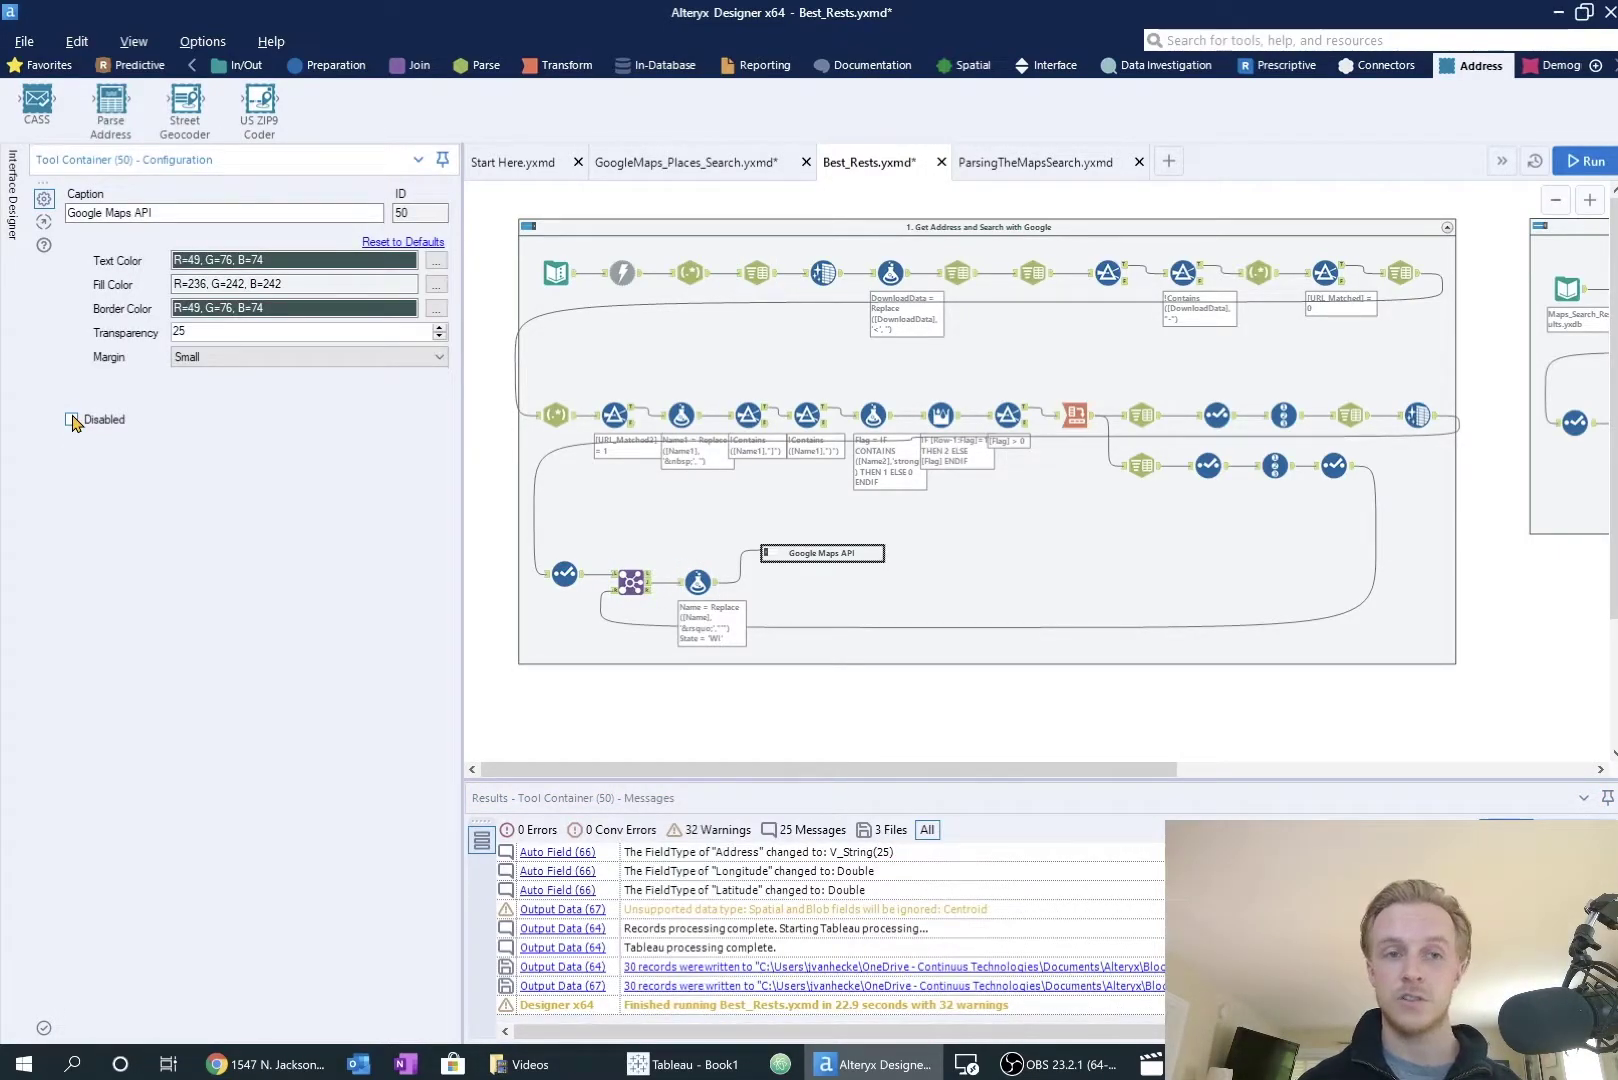
{"action": "left_click", "coordinate": [1505, 645]}
{"action": "left_click", "coordinate": [799, 665]}
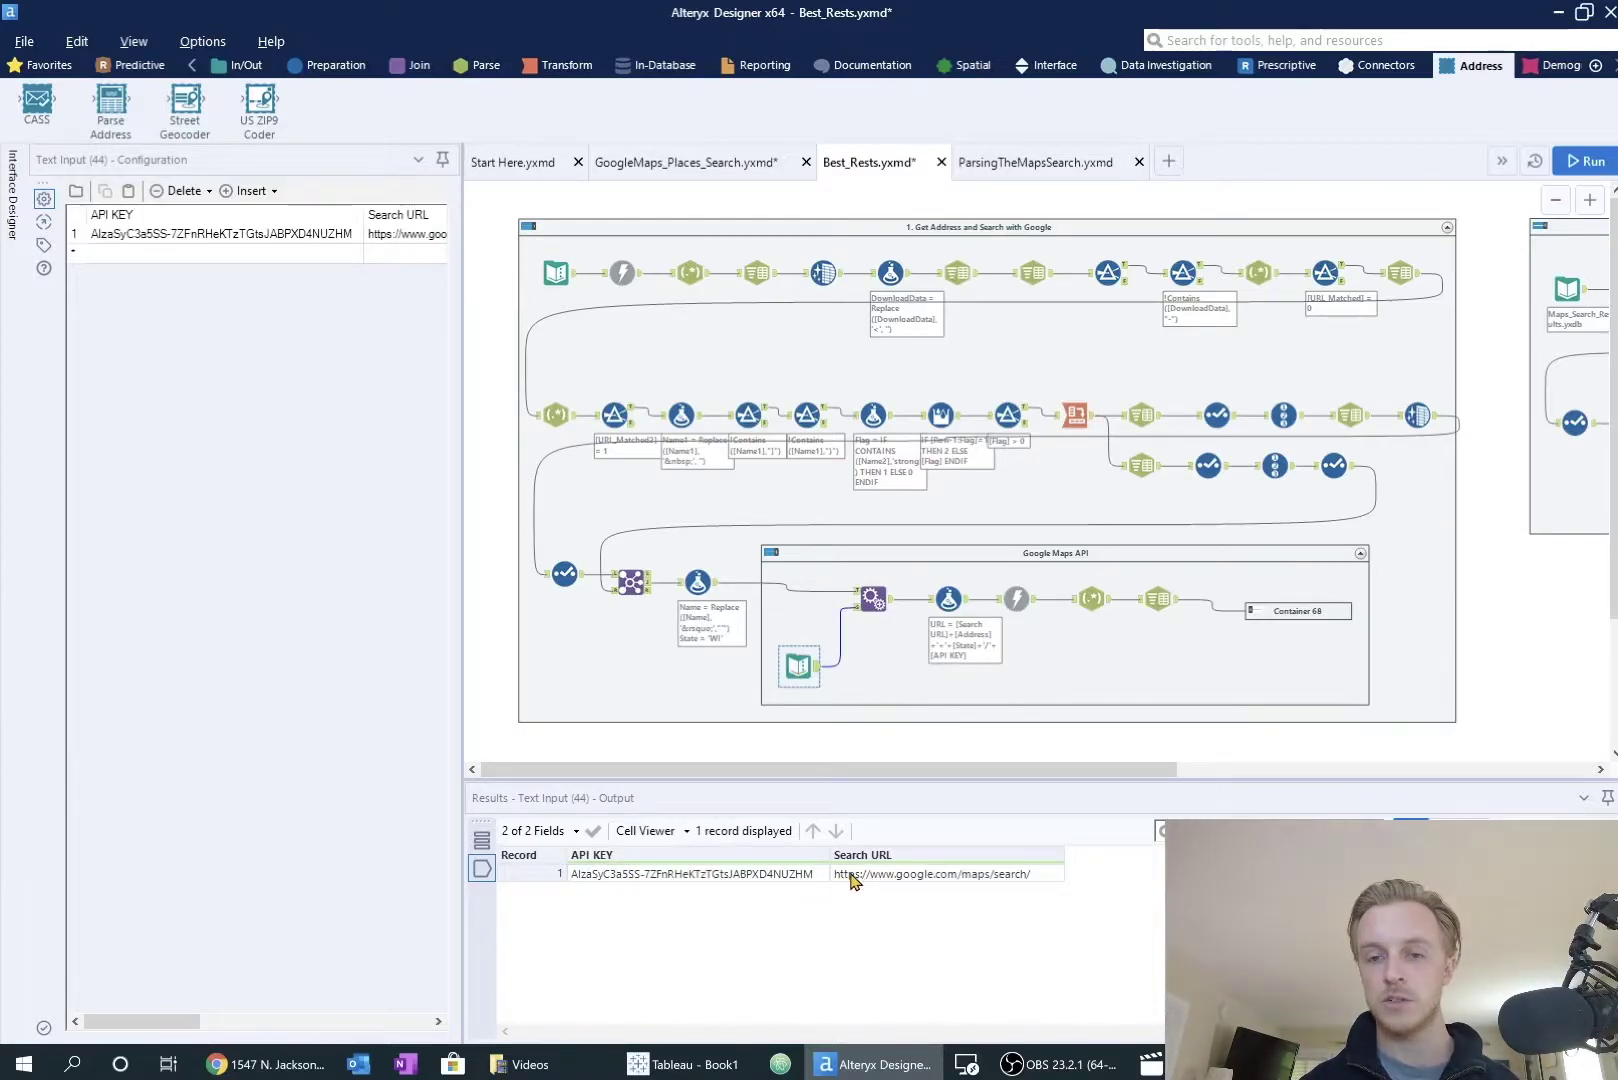
{"action": "left_click", "coordinate": [949, 598]}
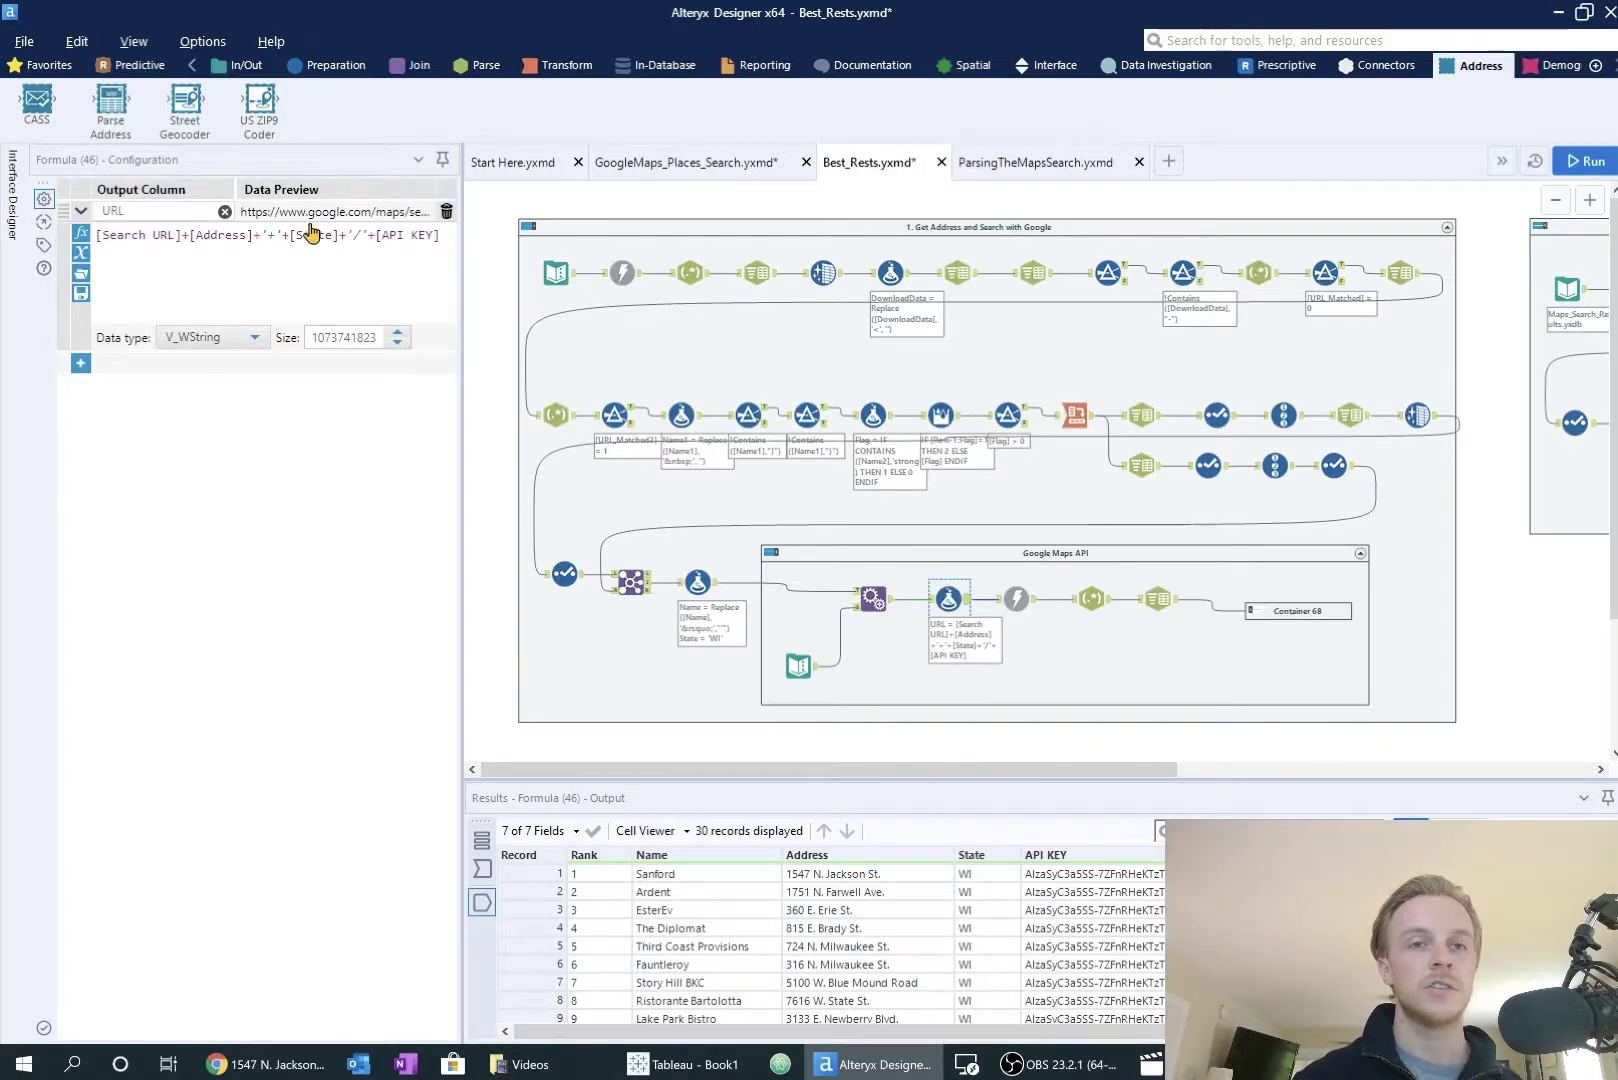
Step: Review the Download, Text To Columns and RegEx tools that fetch and parse the Maps results
{"action": "left_click", "coordinate": [1030, 610]}
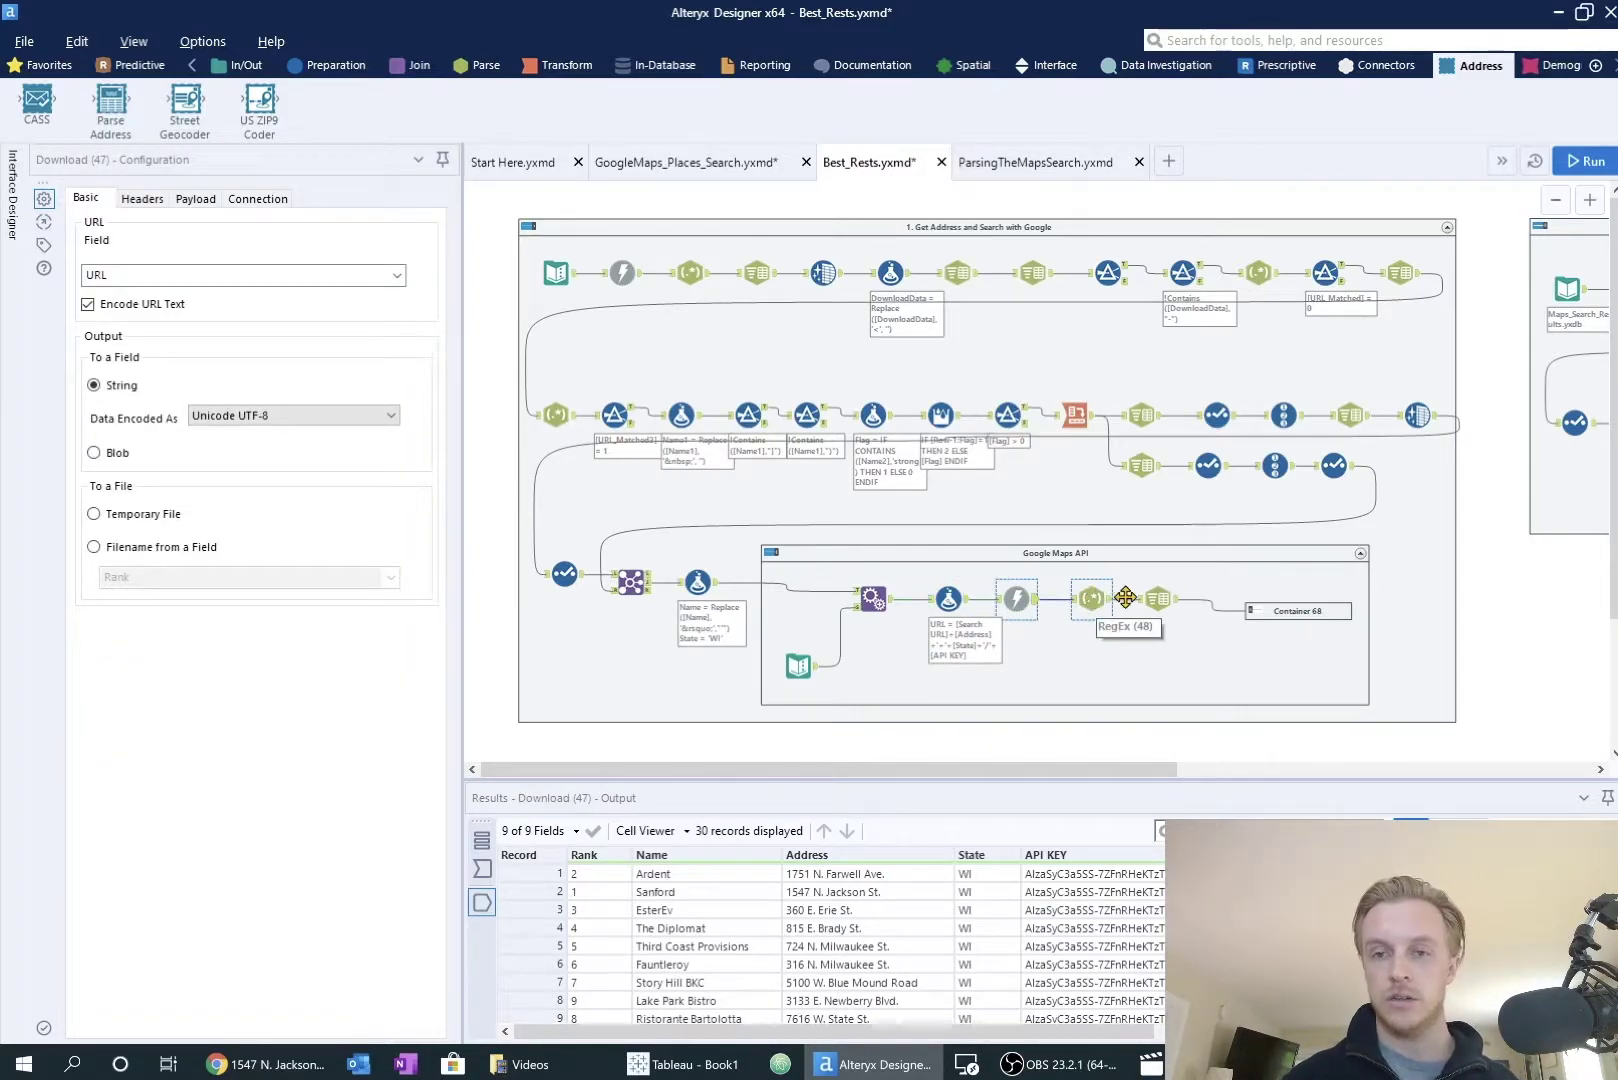
{"action": "left_click_drag", "start_coordinate": [1075, 1032], "coordinate": [1447, 1034]}
{"action": "left_click", "coordinate": [1163, 601]}
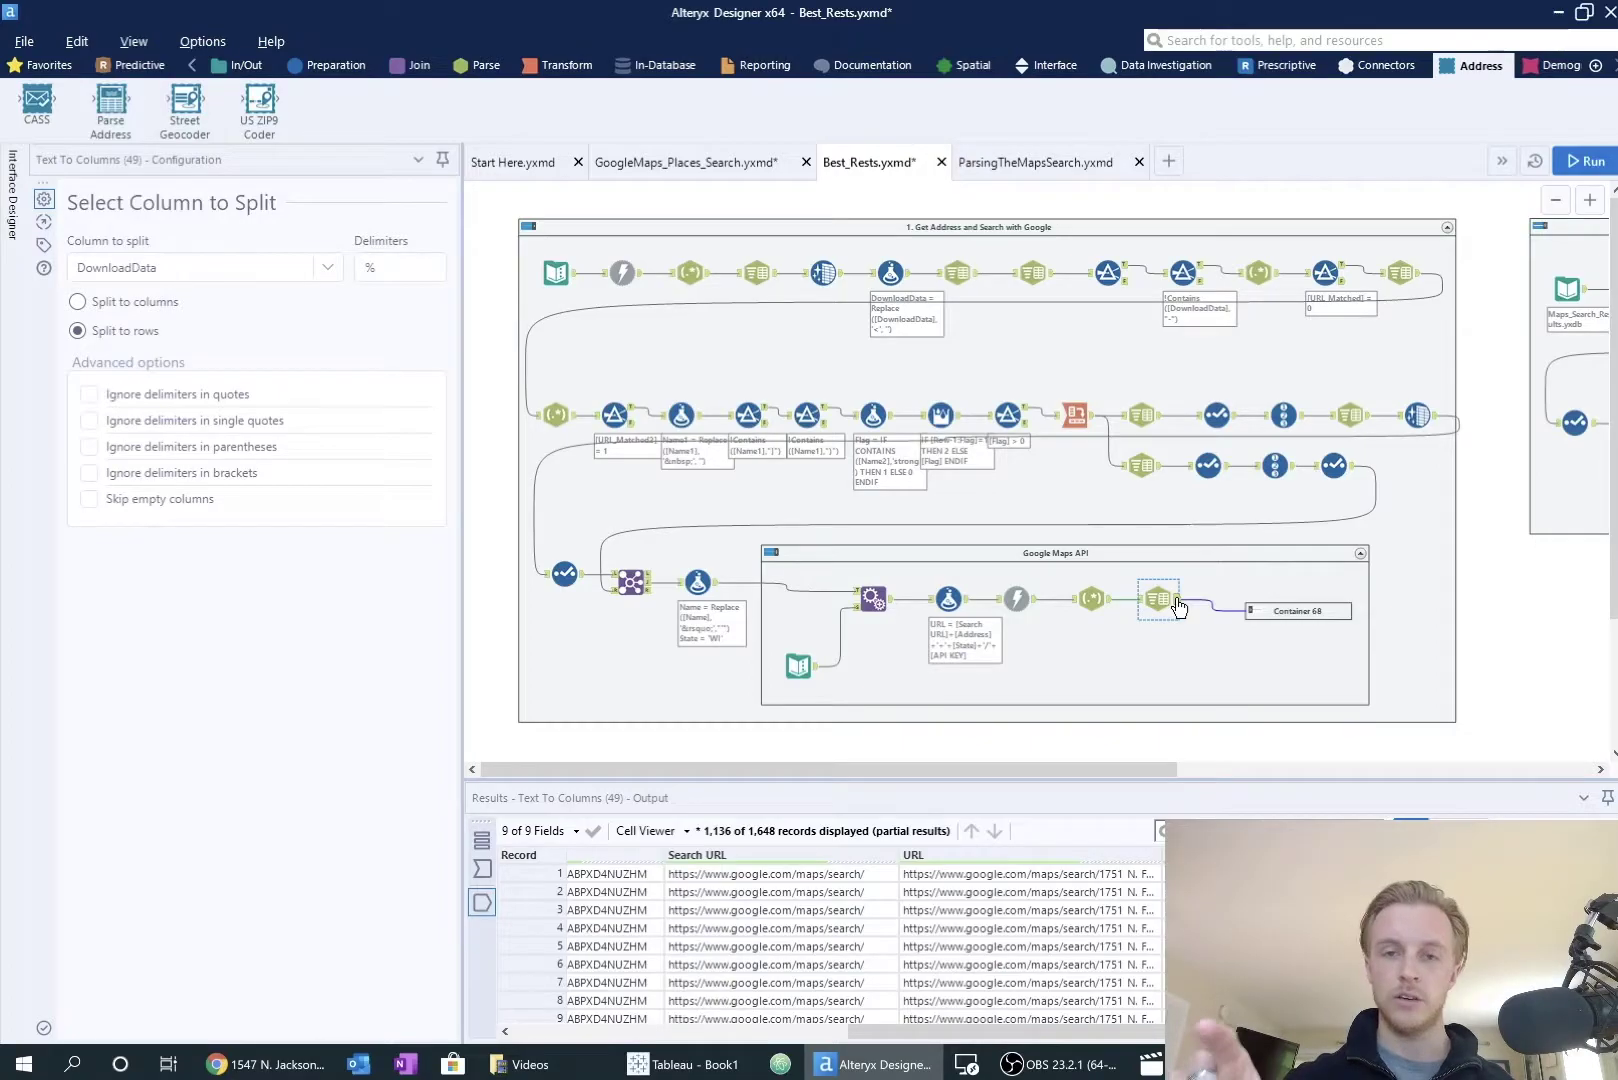
{"action": "left_click", "coordinate": [1091, 590]}
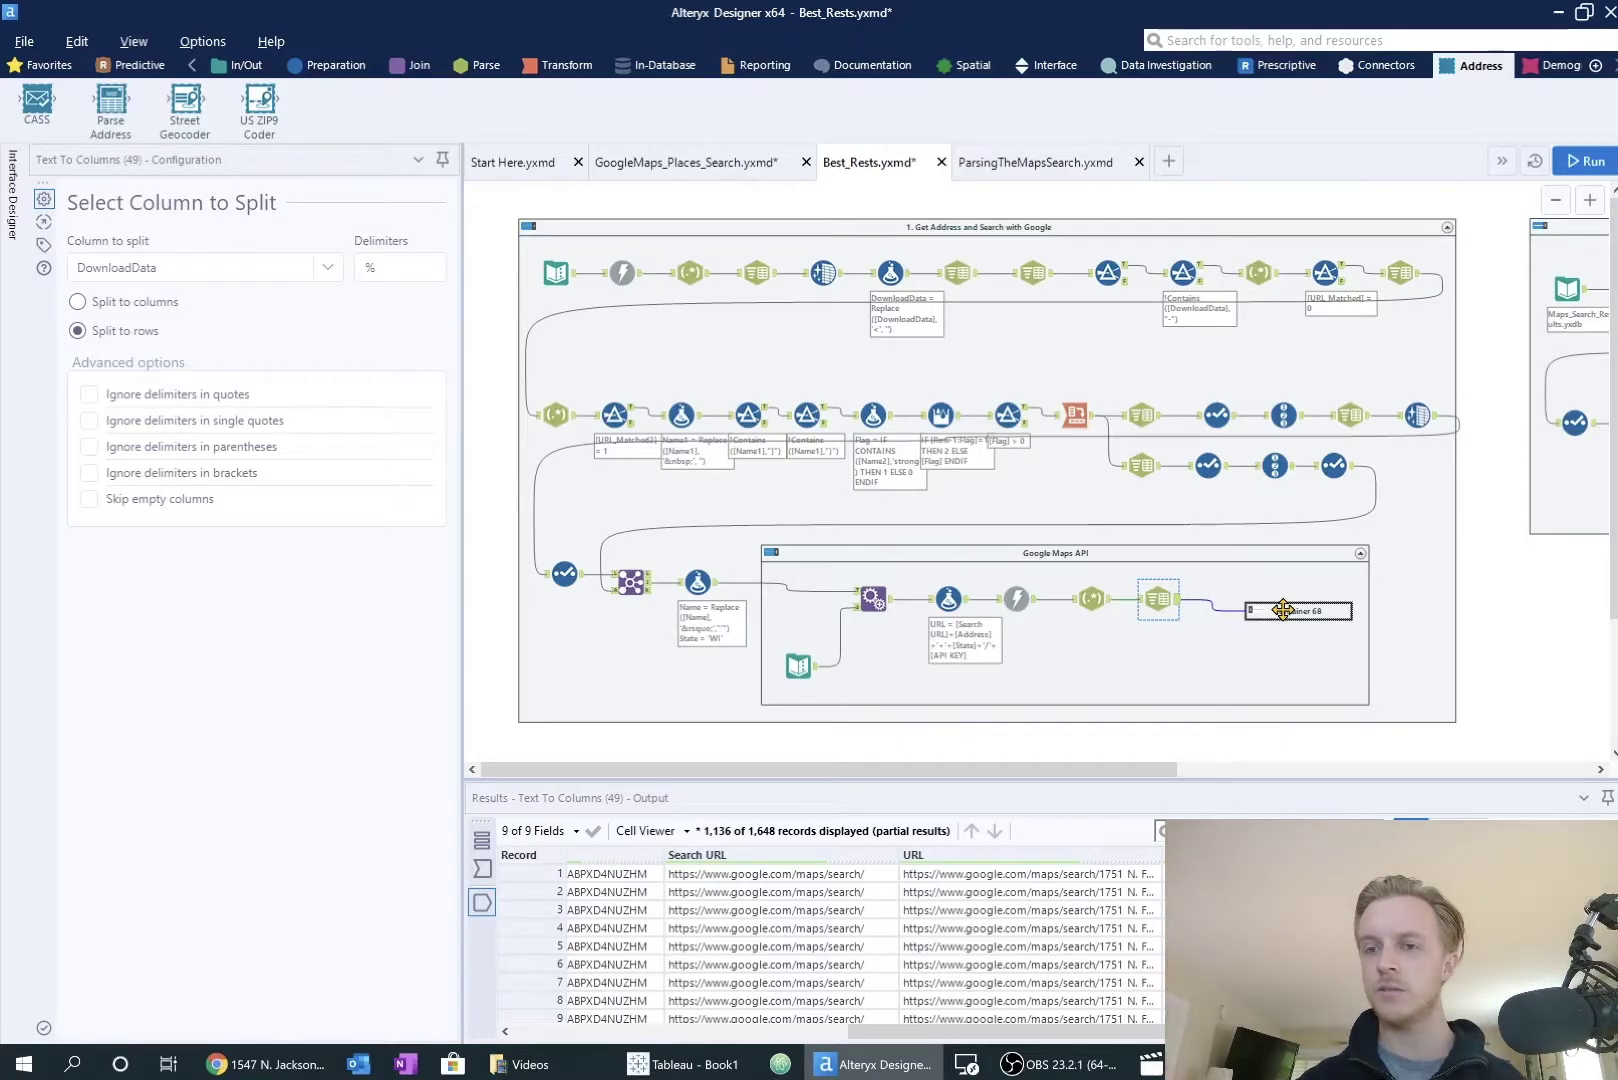
{"action": "left_click_drag", "start_coordinate": [1433, 772], "coordinate": [1448, 774]}
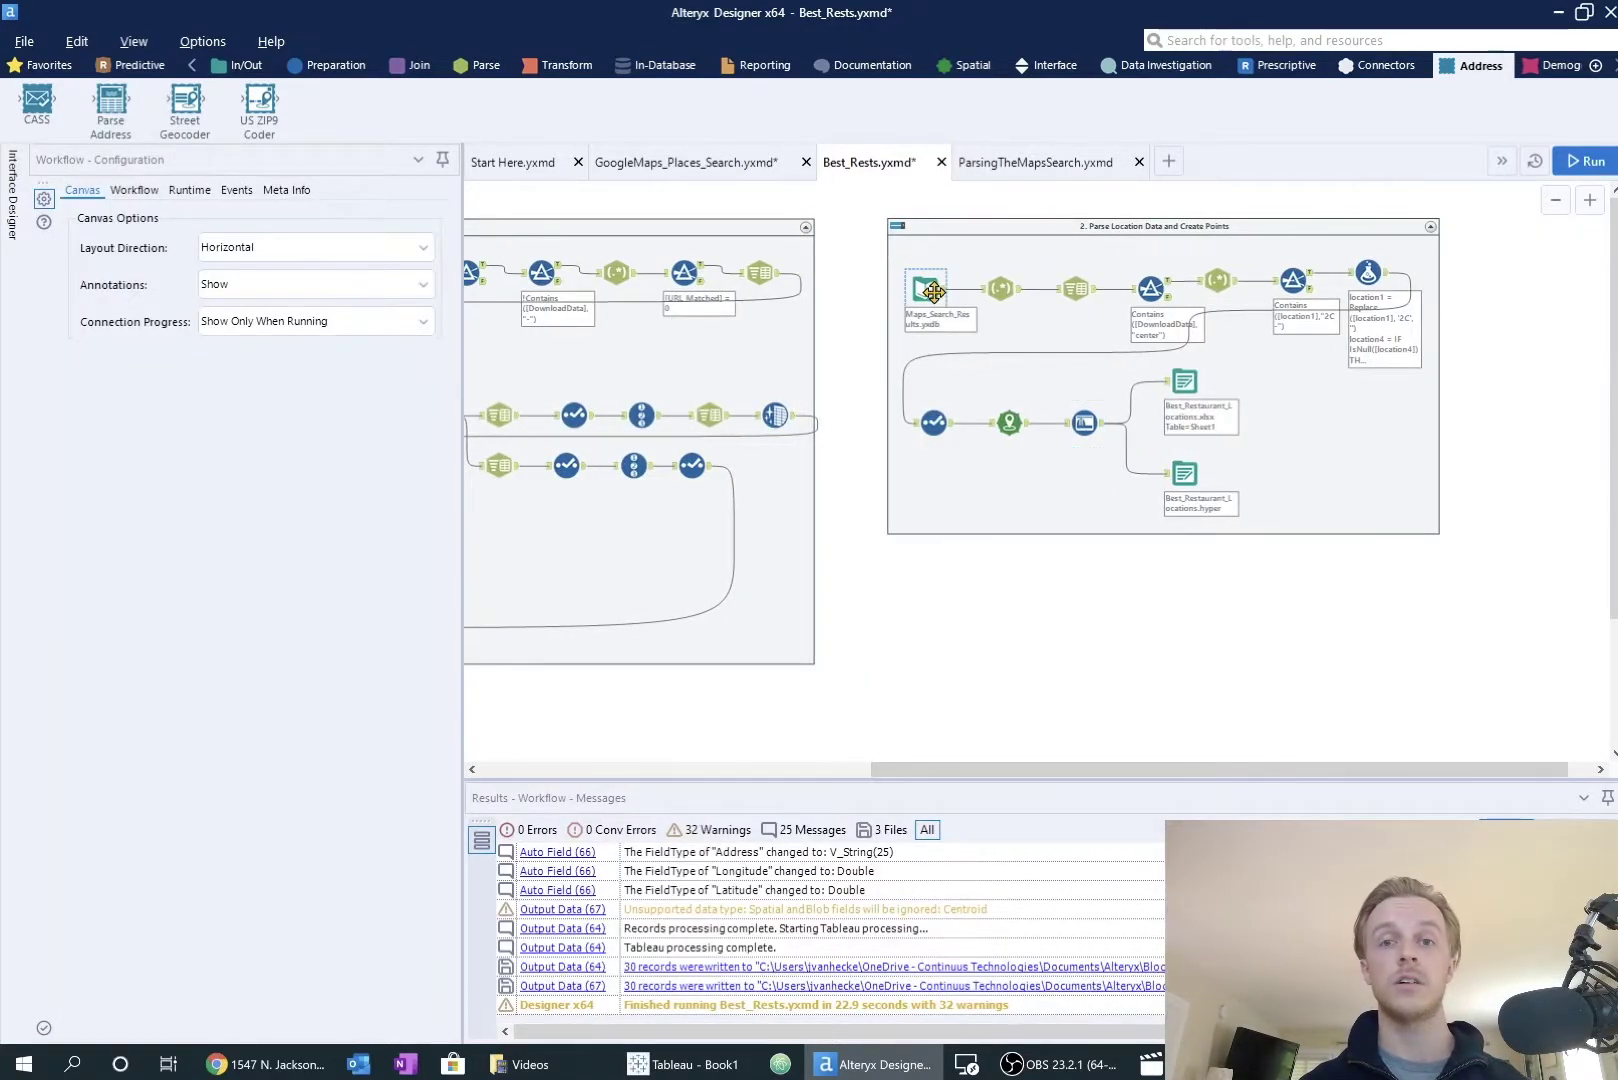
Step: Review the Parse Location Data tools, then select the RegEx tool's coordinate regular expression
{"action": "left_click", "coordinate": [933, 291]}
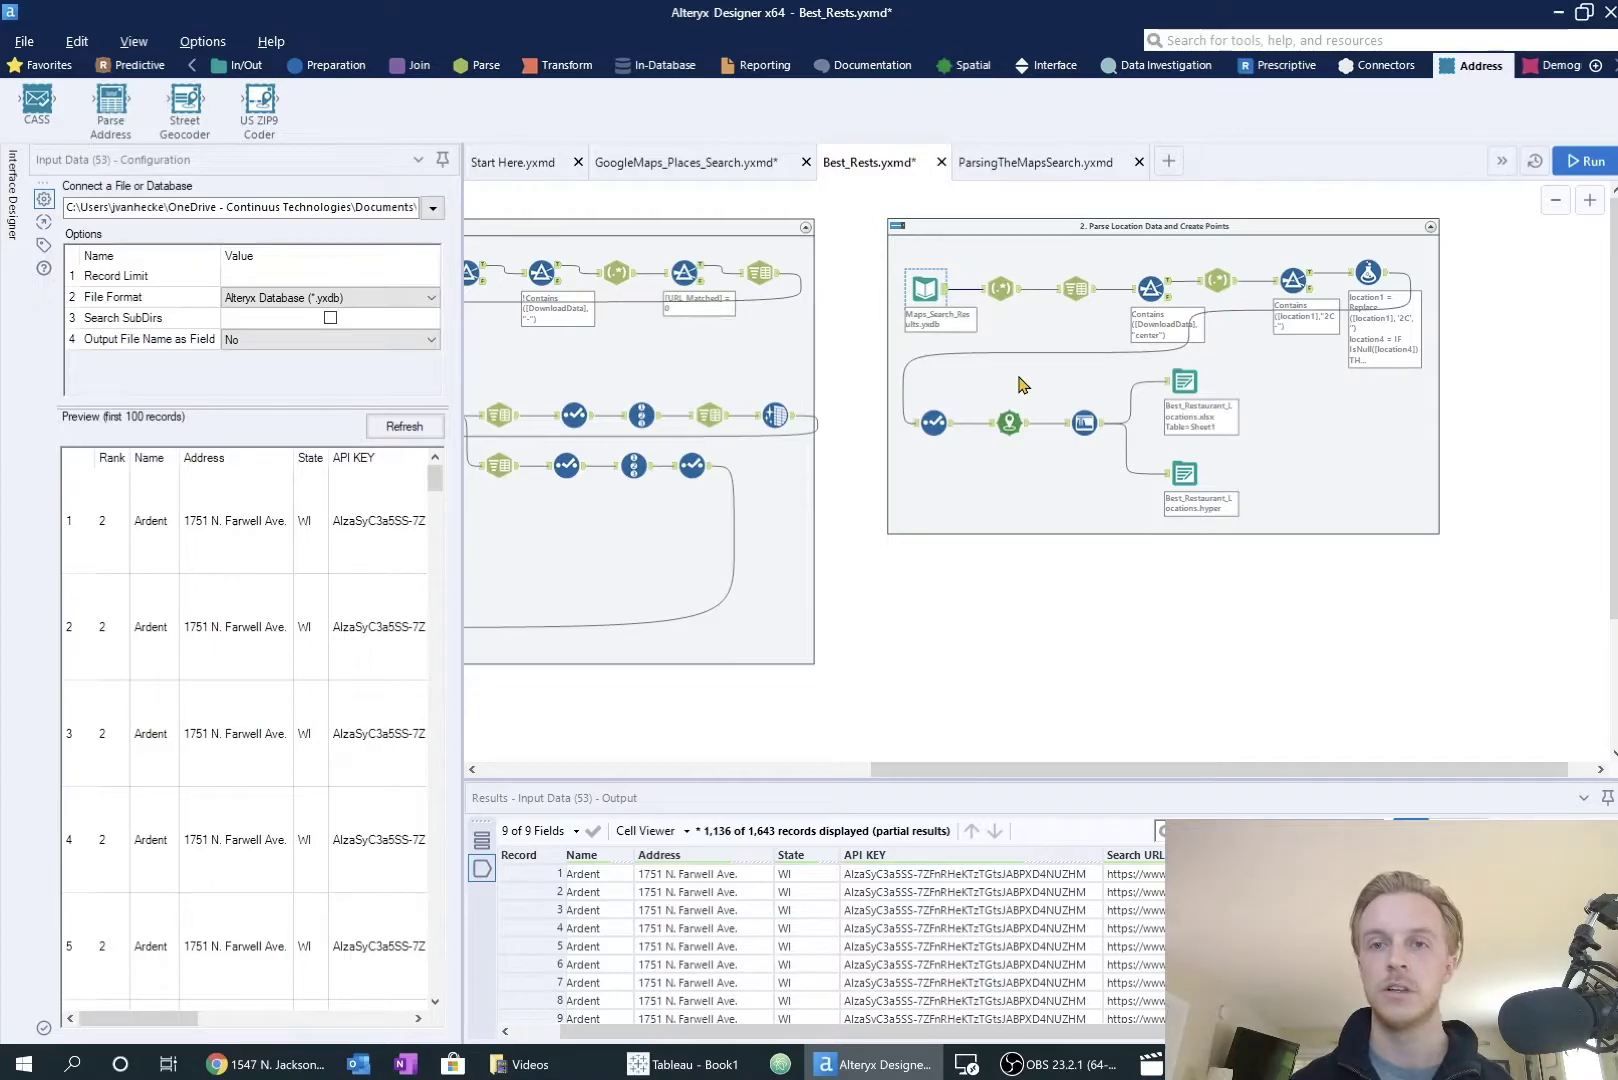
{"action": "left_click", "coordinate": [1004, 299]}
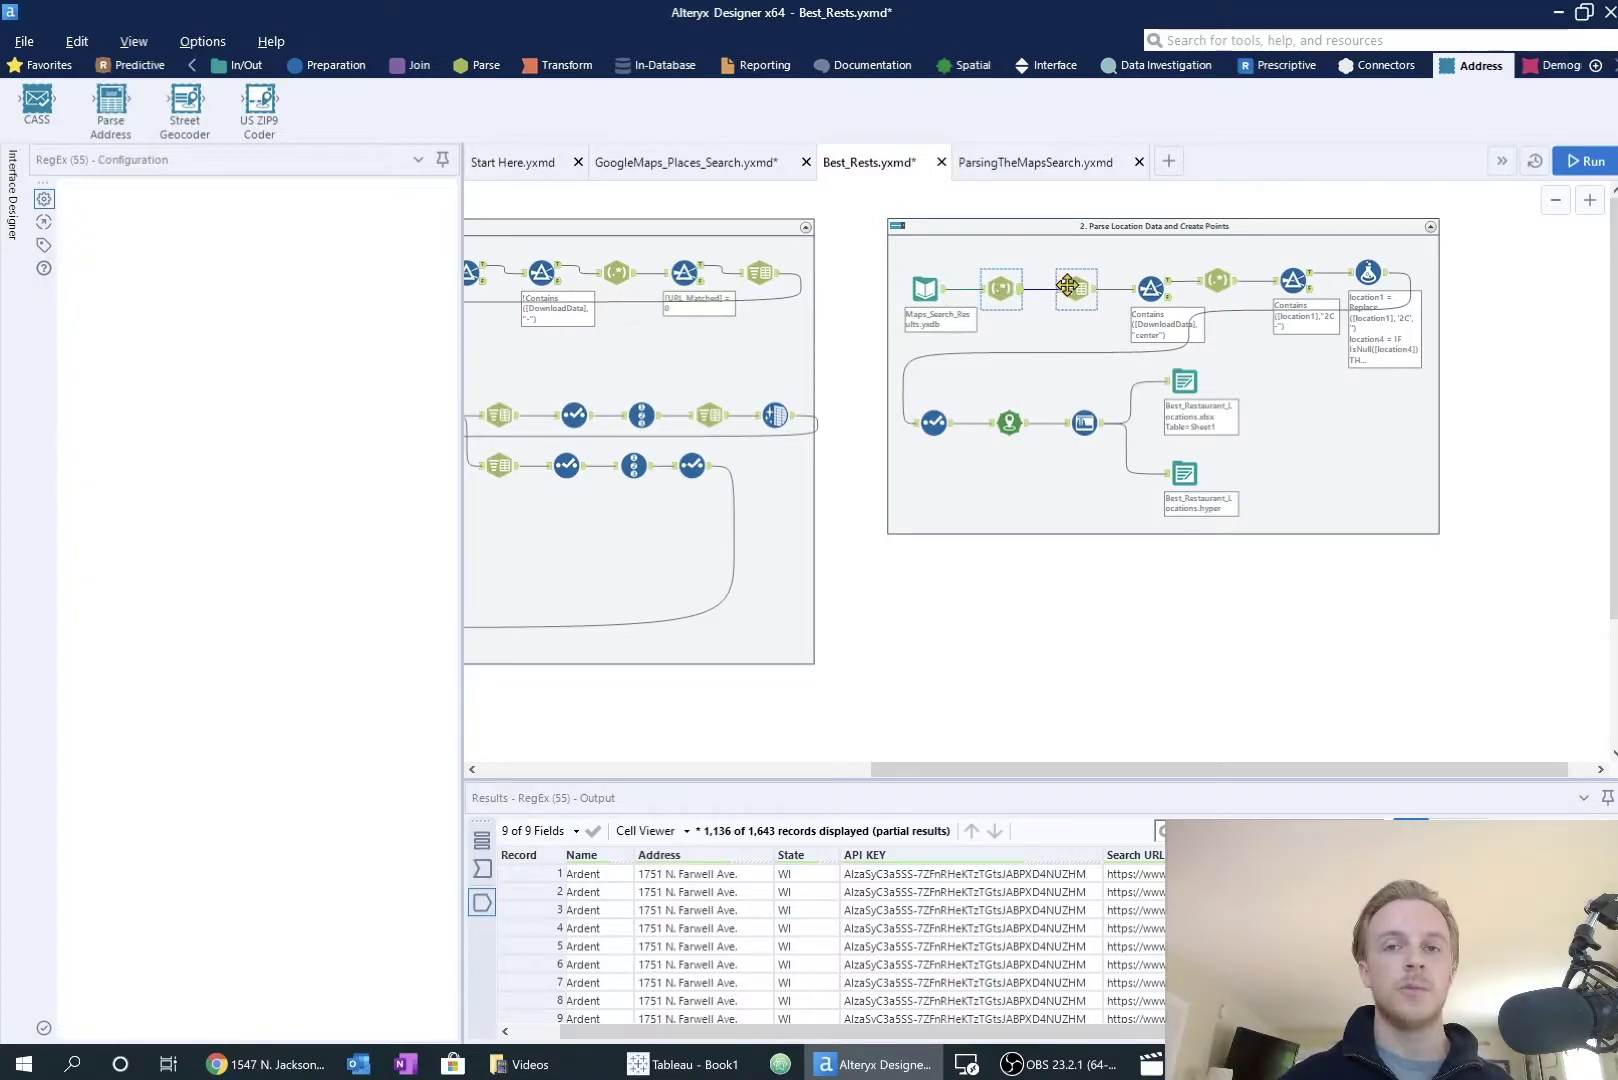
{"action": "left_click", "coordinate": [1076, 287]}
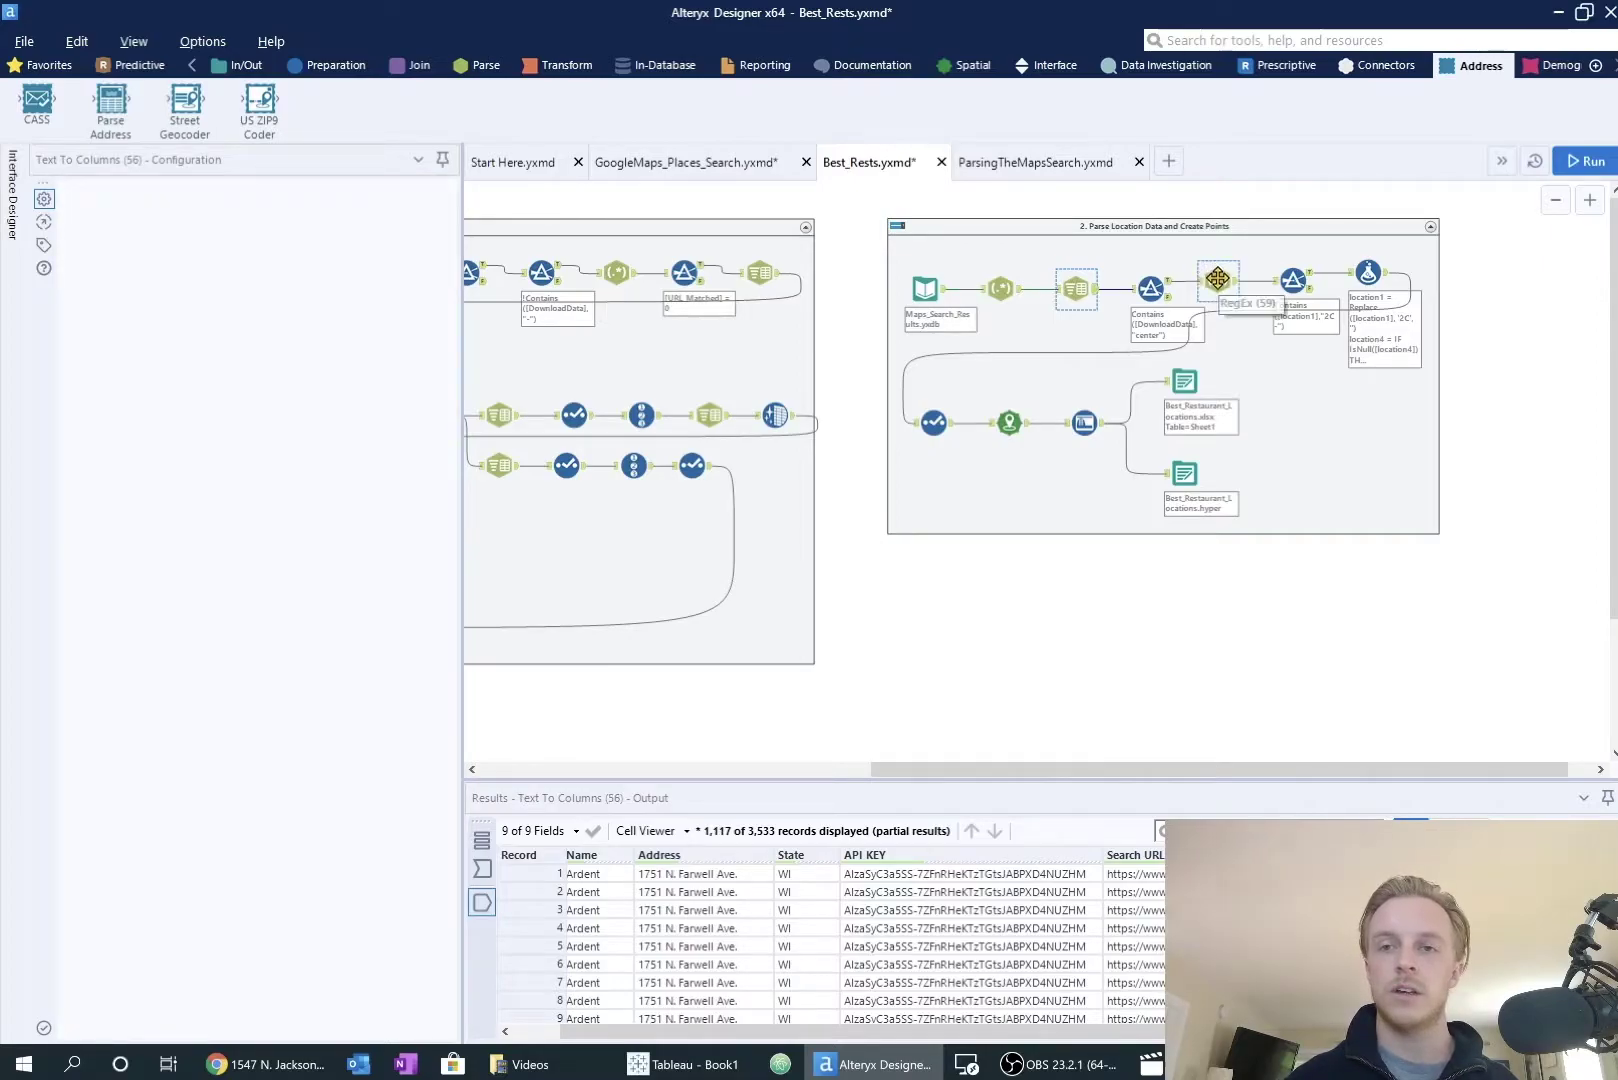
{"action": "left_click", "coordinate": [1172, 288]}
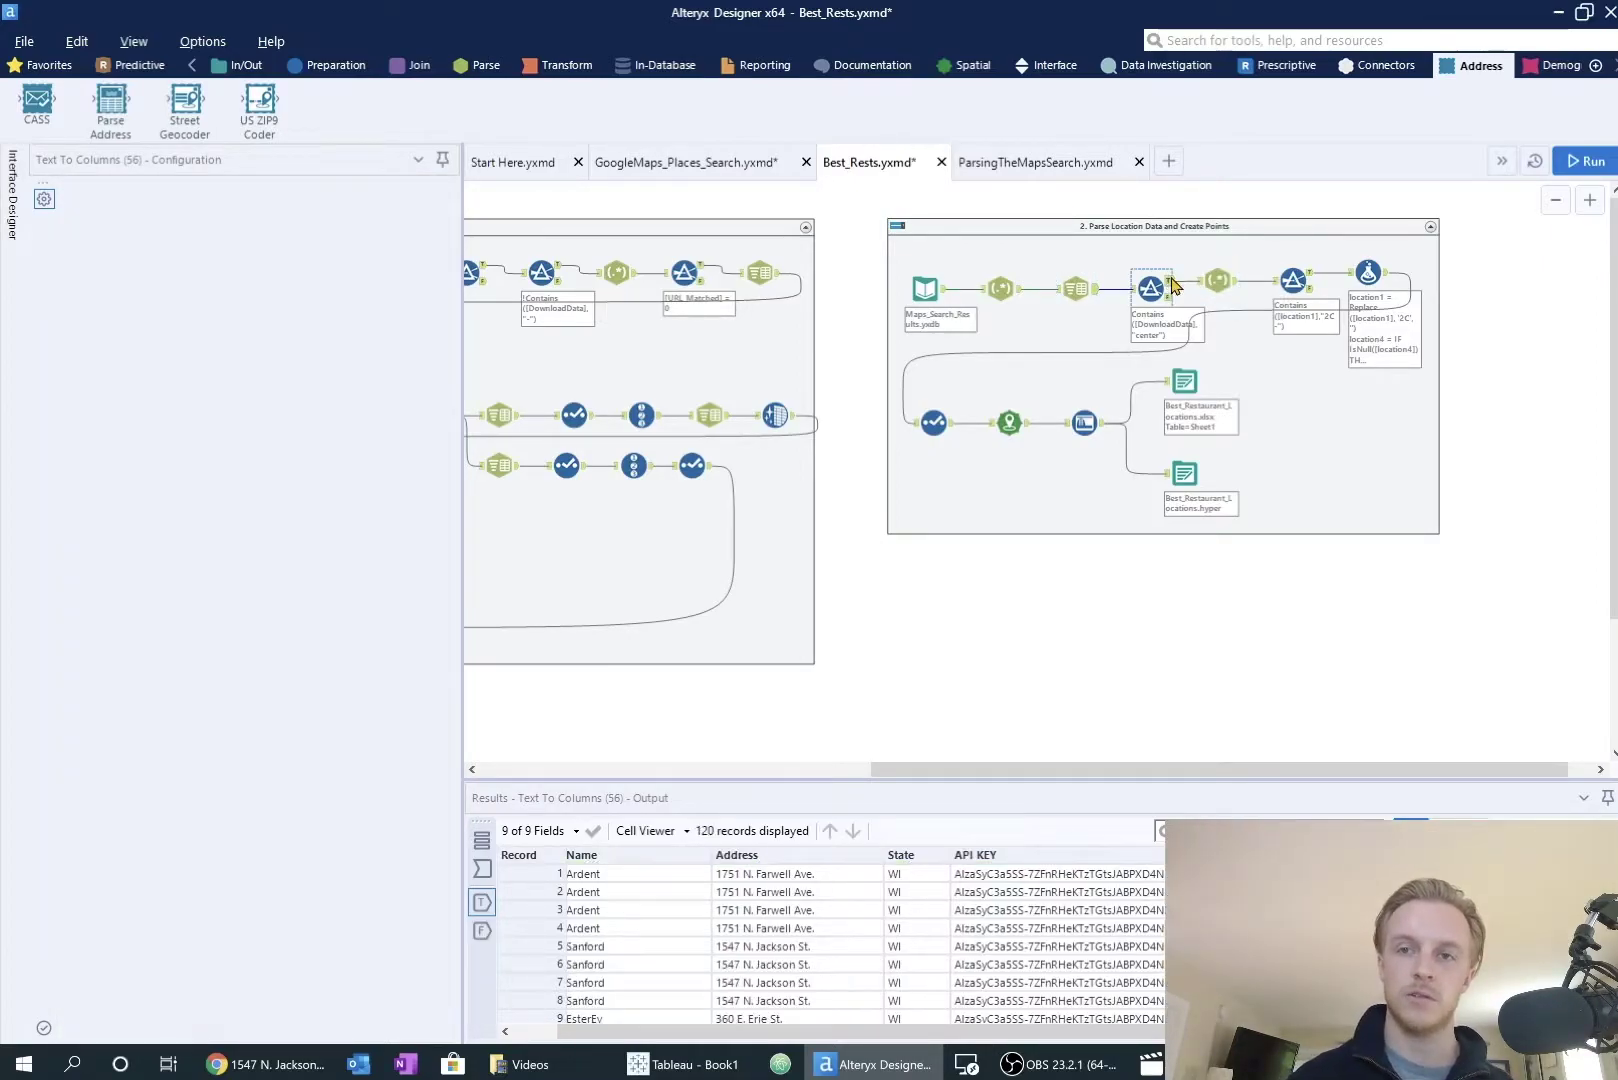
{"action": "left_click", "coordinate": [1214, 277]}
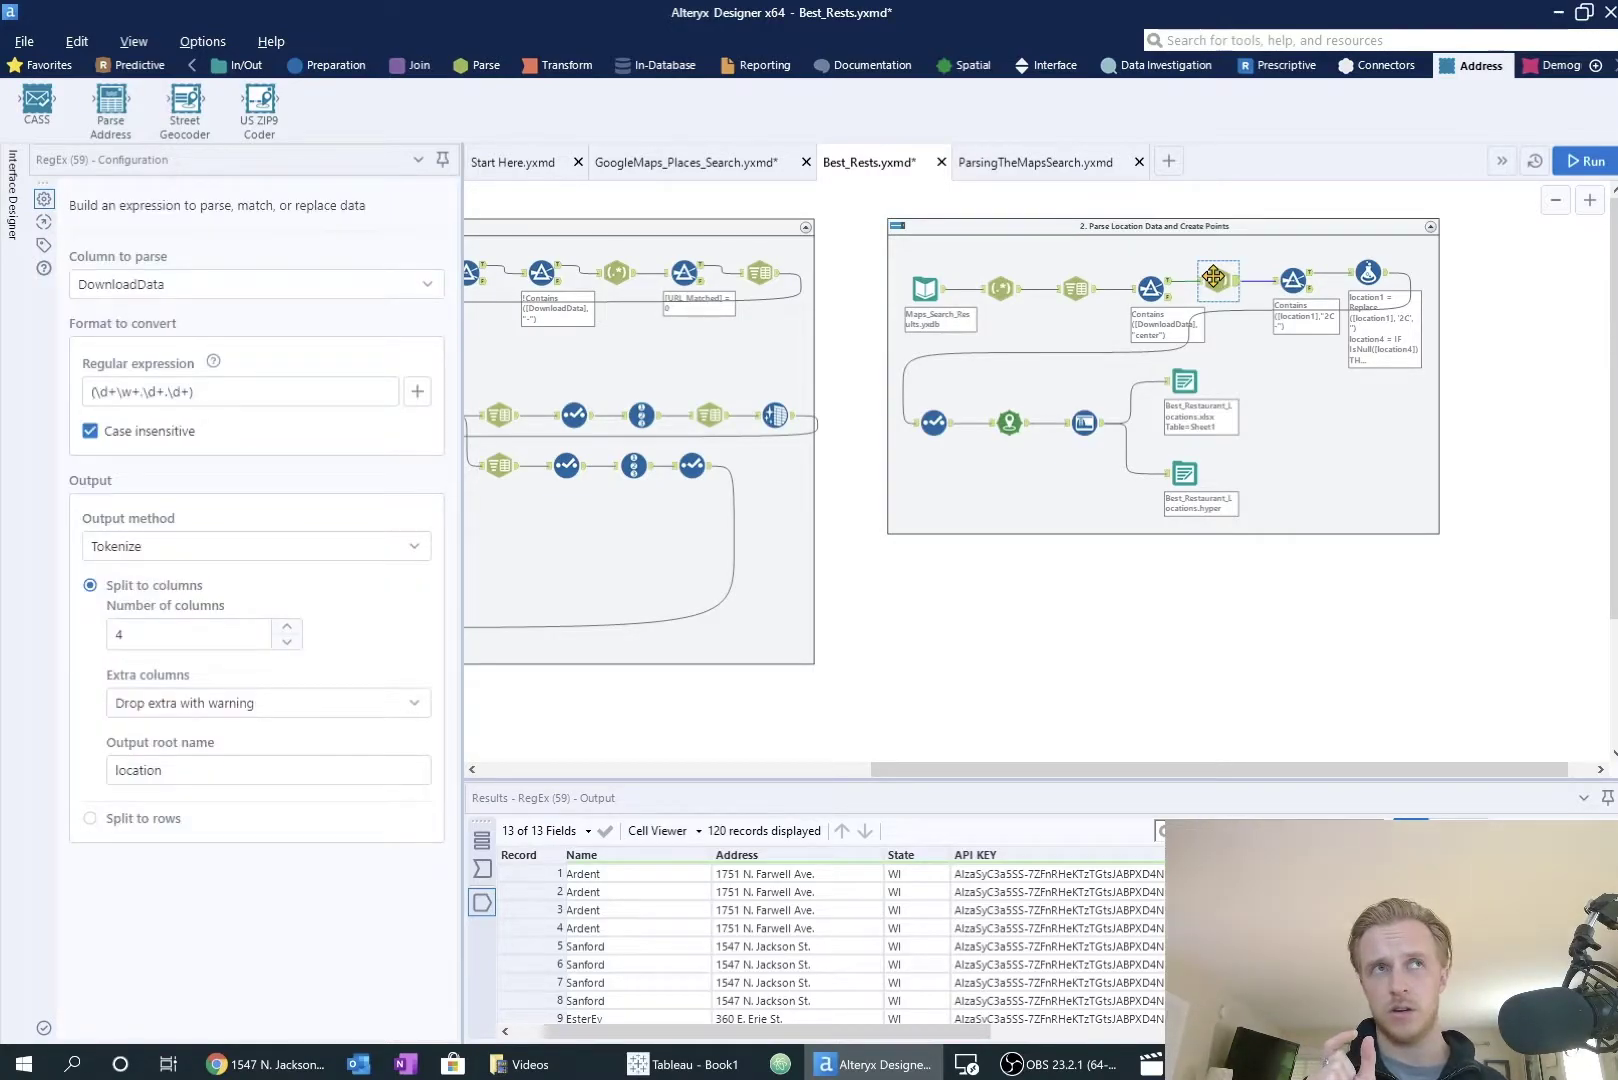
{"action": "left_click_drag", "start_coordinate": [240, 390], "coordinate": [58, 408]}
{"action": "key", "text": "ctrl+c"}
Step: Paste the copied coordinate regex as the Expression on regexr.com in a new Chrome tab
{"action": "key", "text": "alt+Tab"}
{"action": "key", "text": "ctrl+t"}
{"action": "type", "text": "reg"}
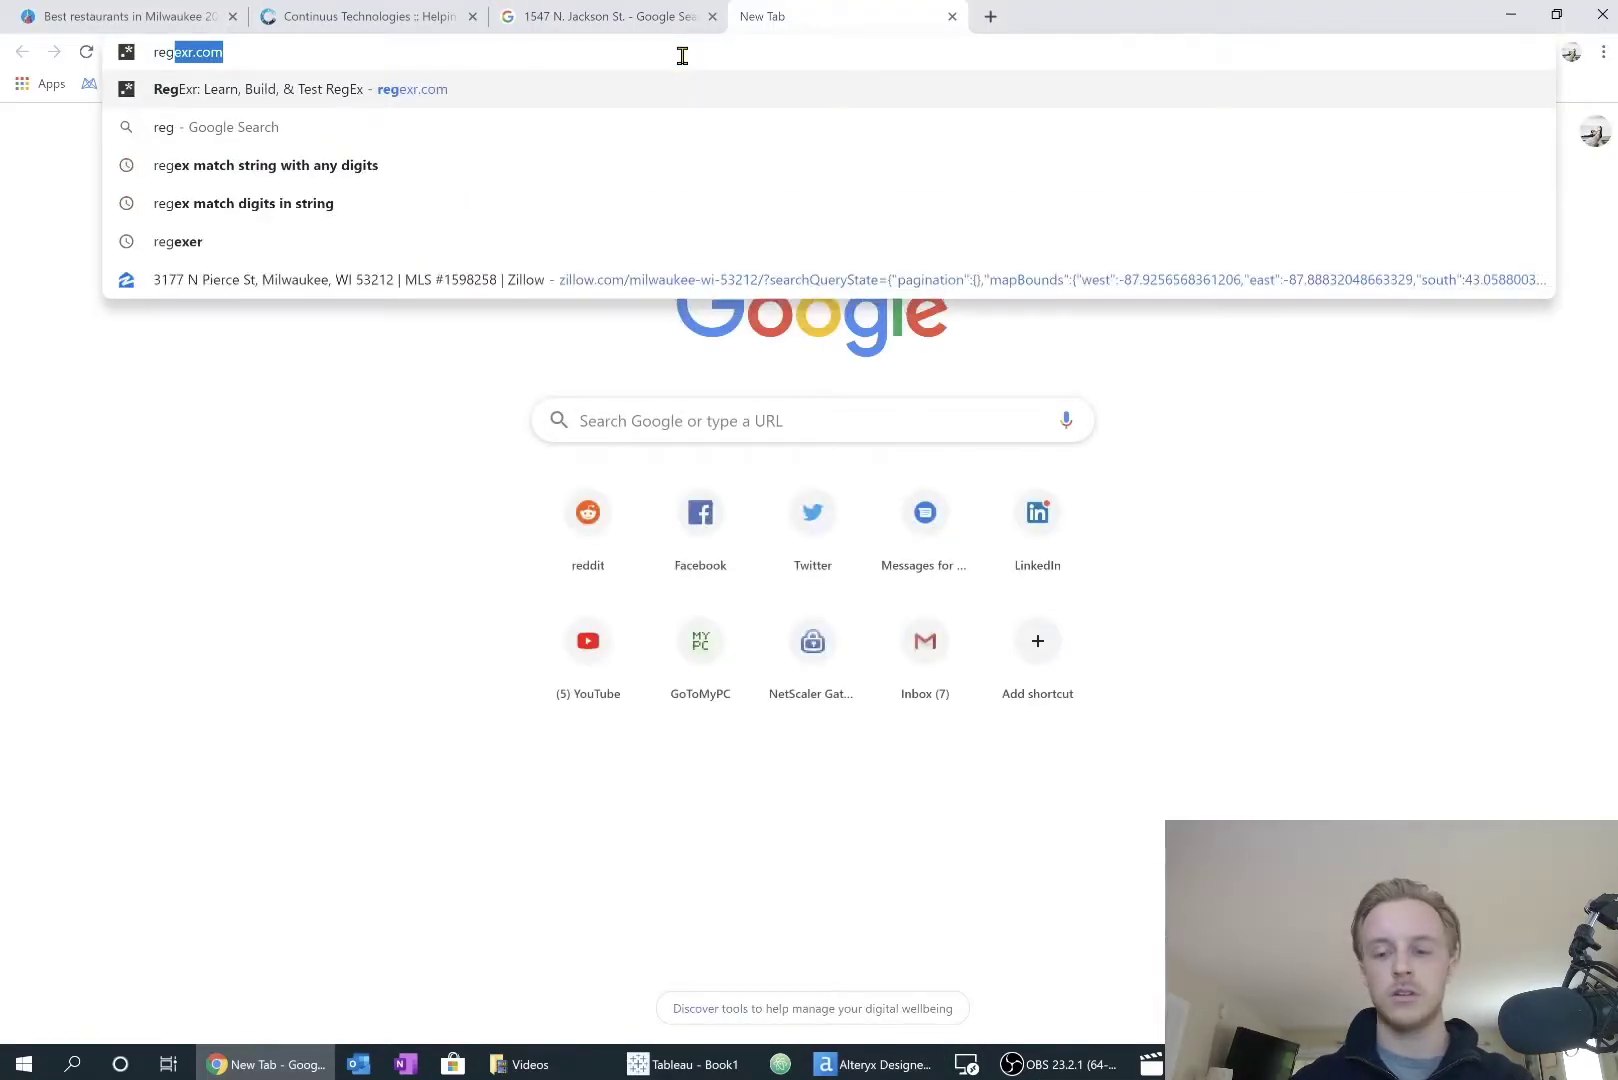
{"action": "key", "text": "Return"}
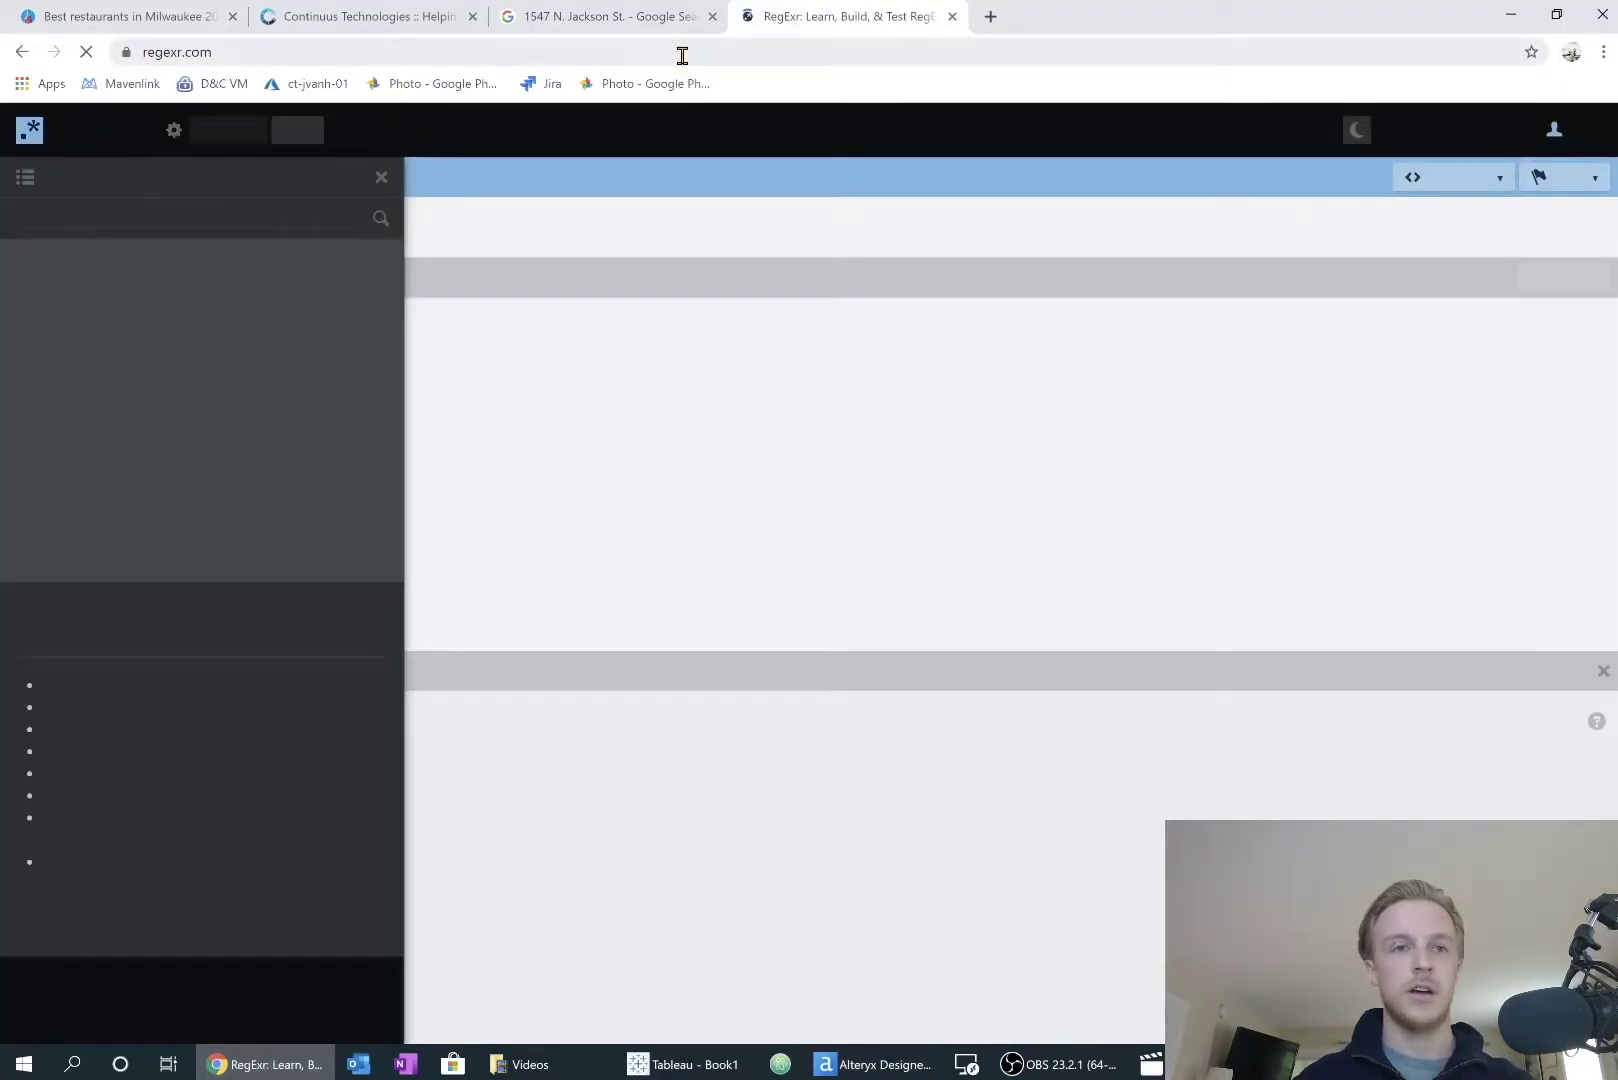
{"action": "left_click", "coordinate": [650, 239]}
{"action": "key", "text": "ctrl+a"}
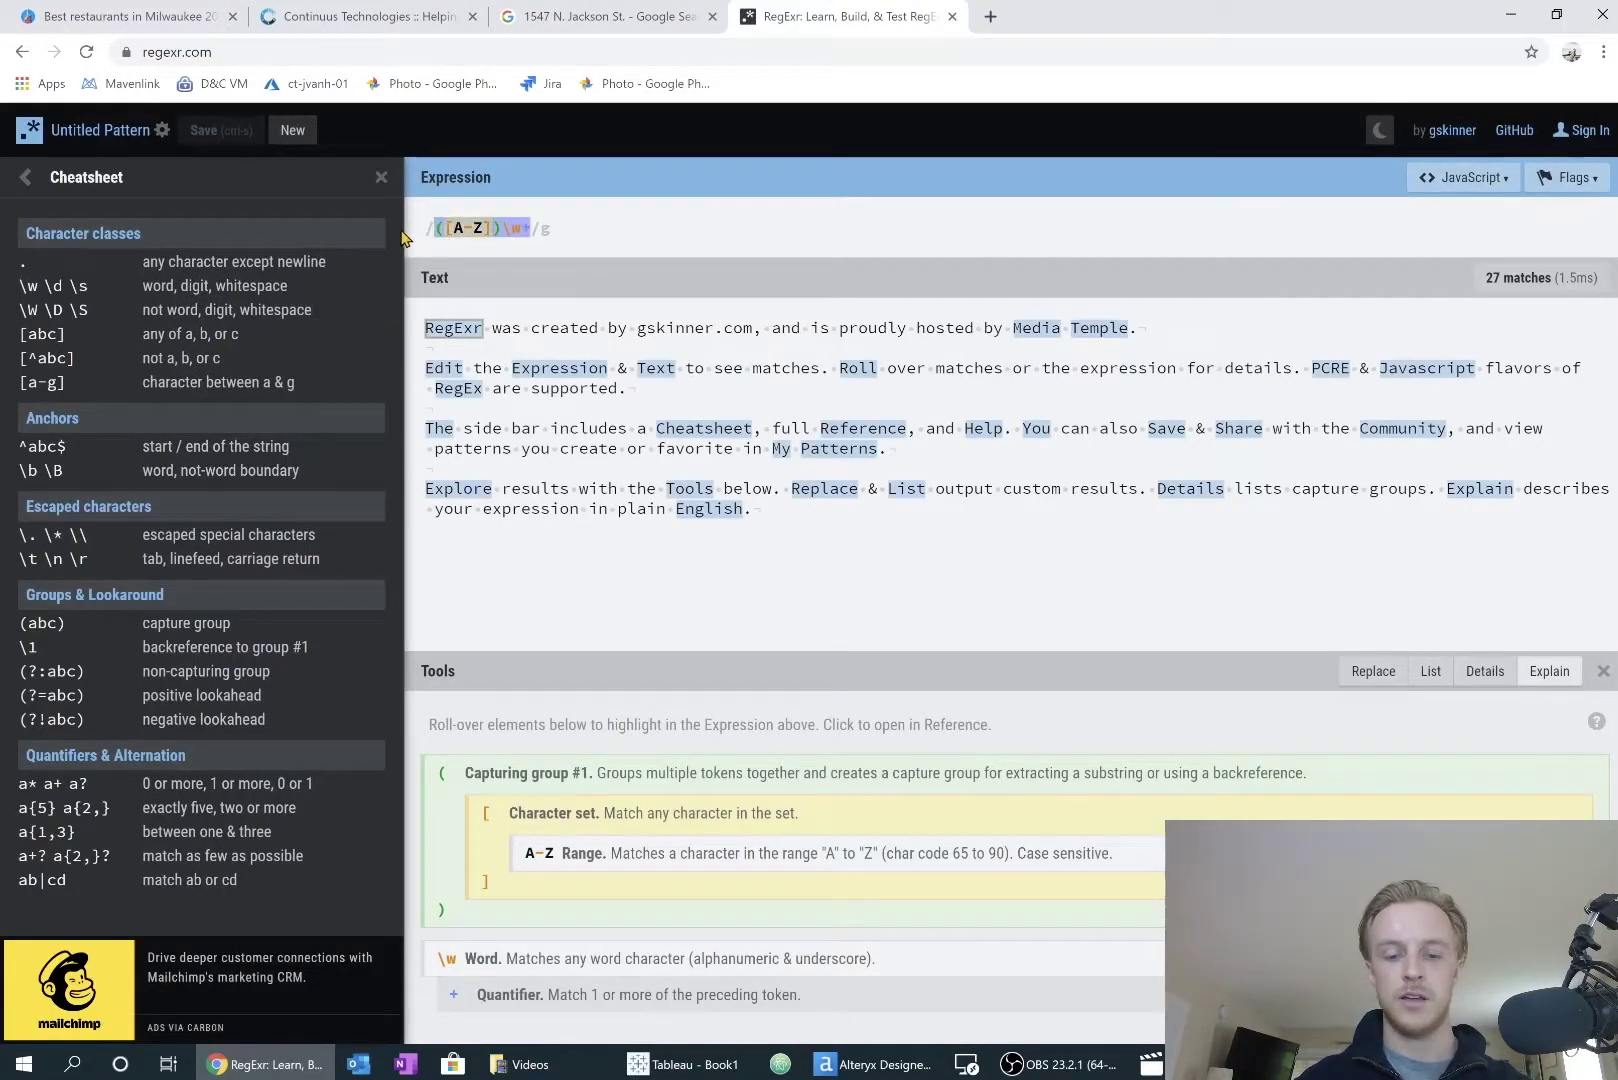
{"action": "key", "text": "ctrl+v"}
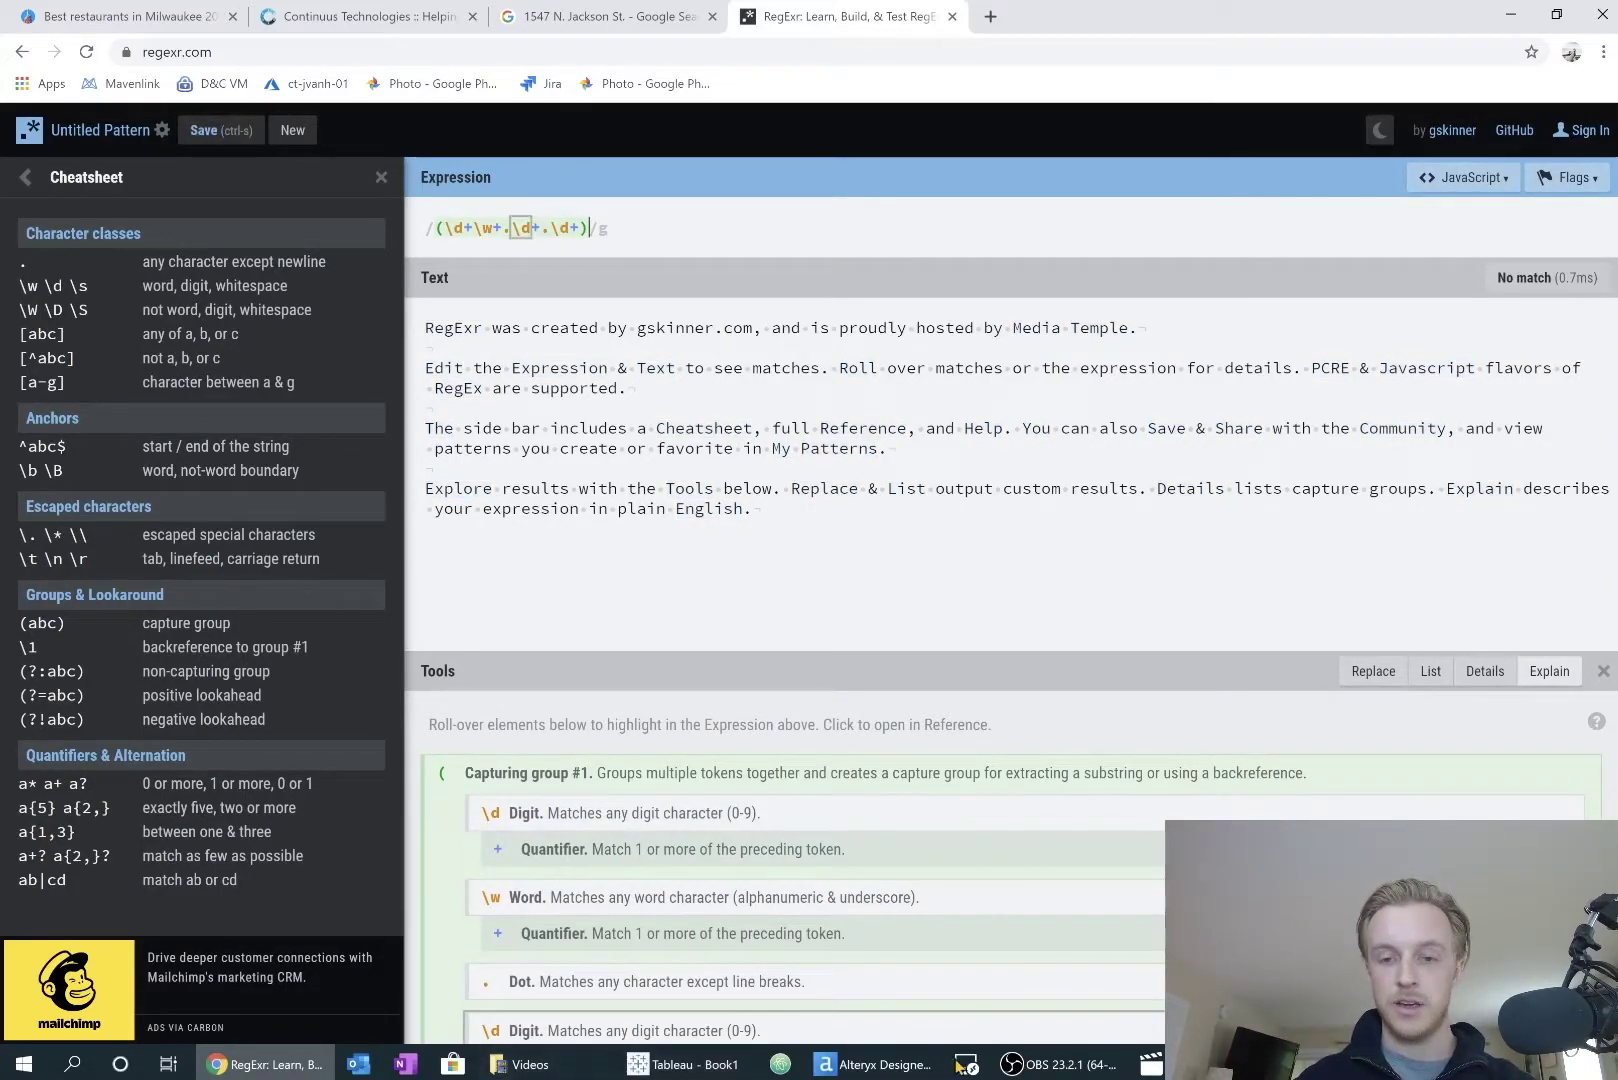
Step: Paste a DownloadData value from Alteryx as RegExr test text, confirming 3 matches
{"action": "left_click", "coordinate": [900, 1066]}
{"action": "left_click", "coordinate": [1160, 965]}
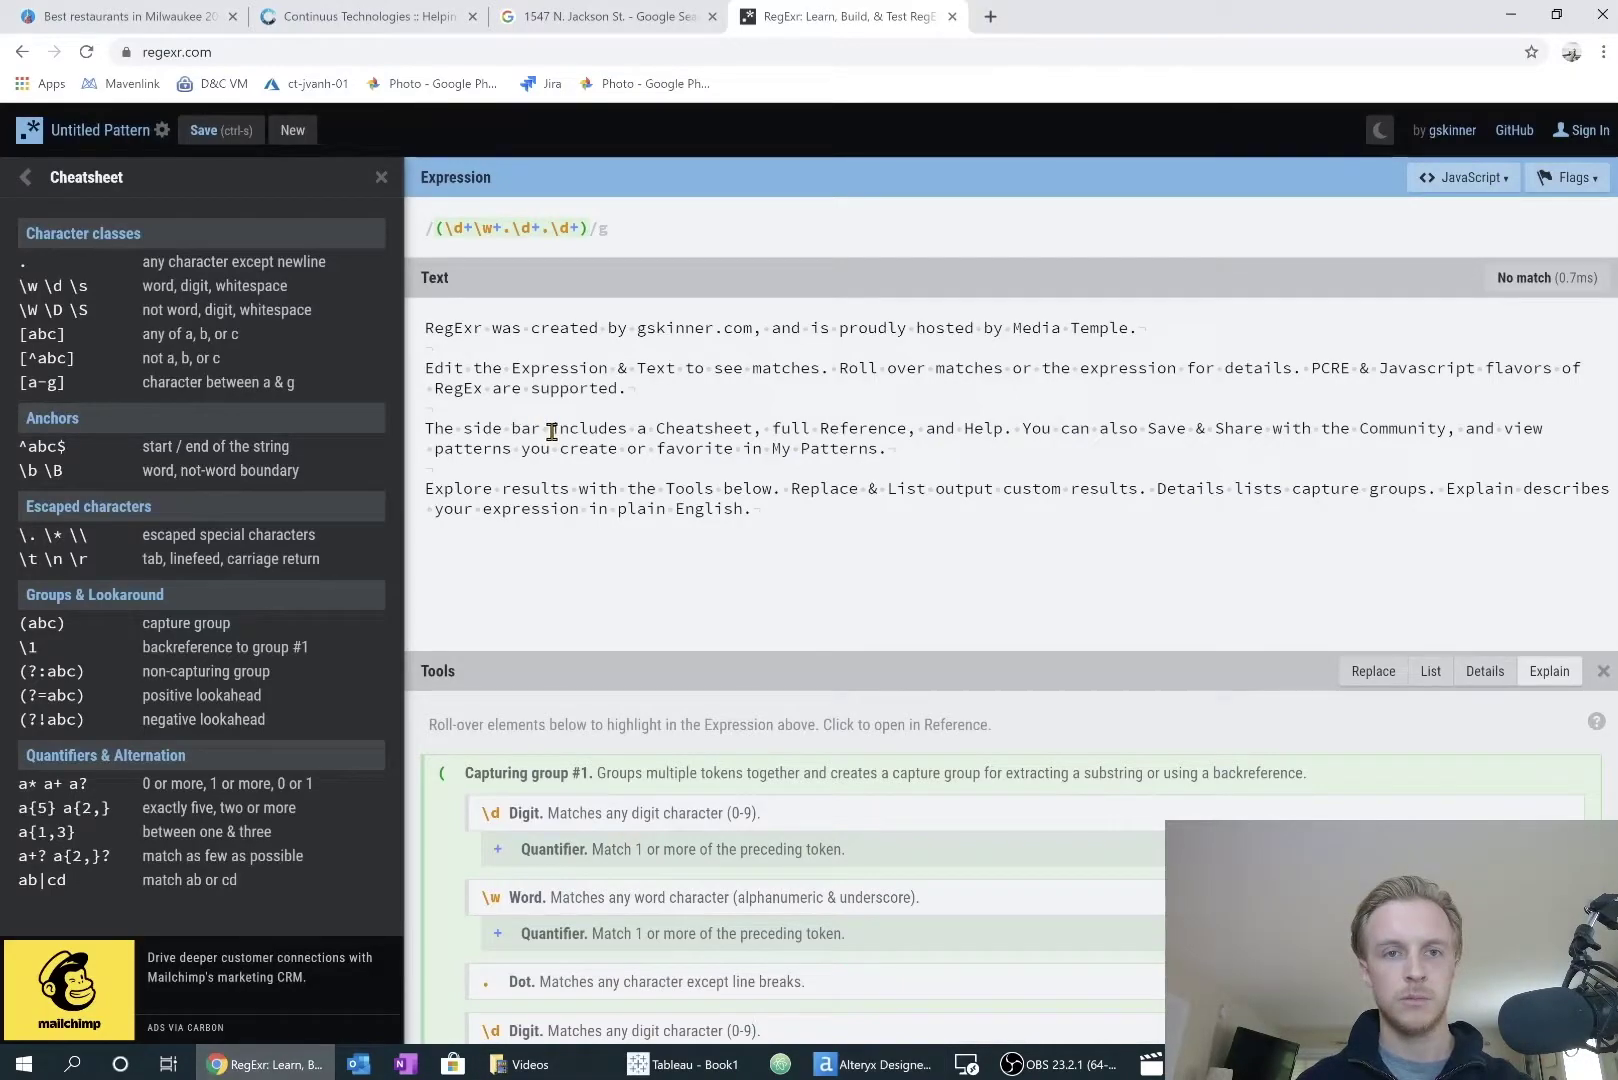
{"action": "key", "text": "ctrl+a"}
{"action": "type", "text": "2C-87.9049765&amp;zoom=17&amp;size=256x256&amp;language=en&amp;sensor=false&amp;client=google-maps-frontend&amp;signature=M7gF8-rlmRPSRieTDaAj9r6naJE\" itemprop=\"image\"> <meta content=\"https://maps.google.com/maps/api/staticmap?center=43.0504486"}
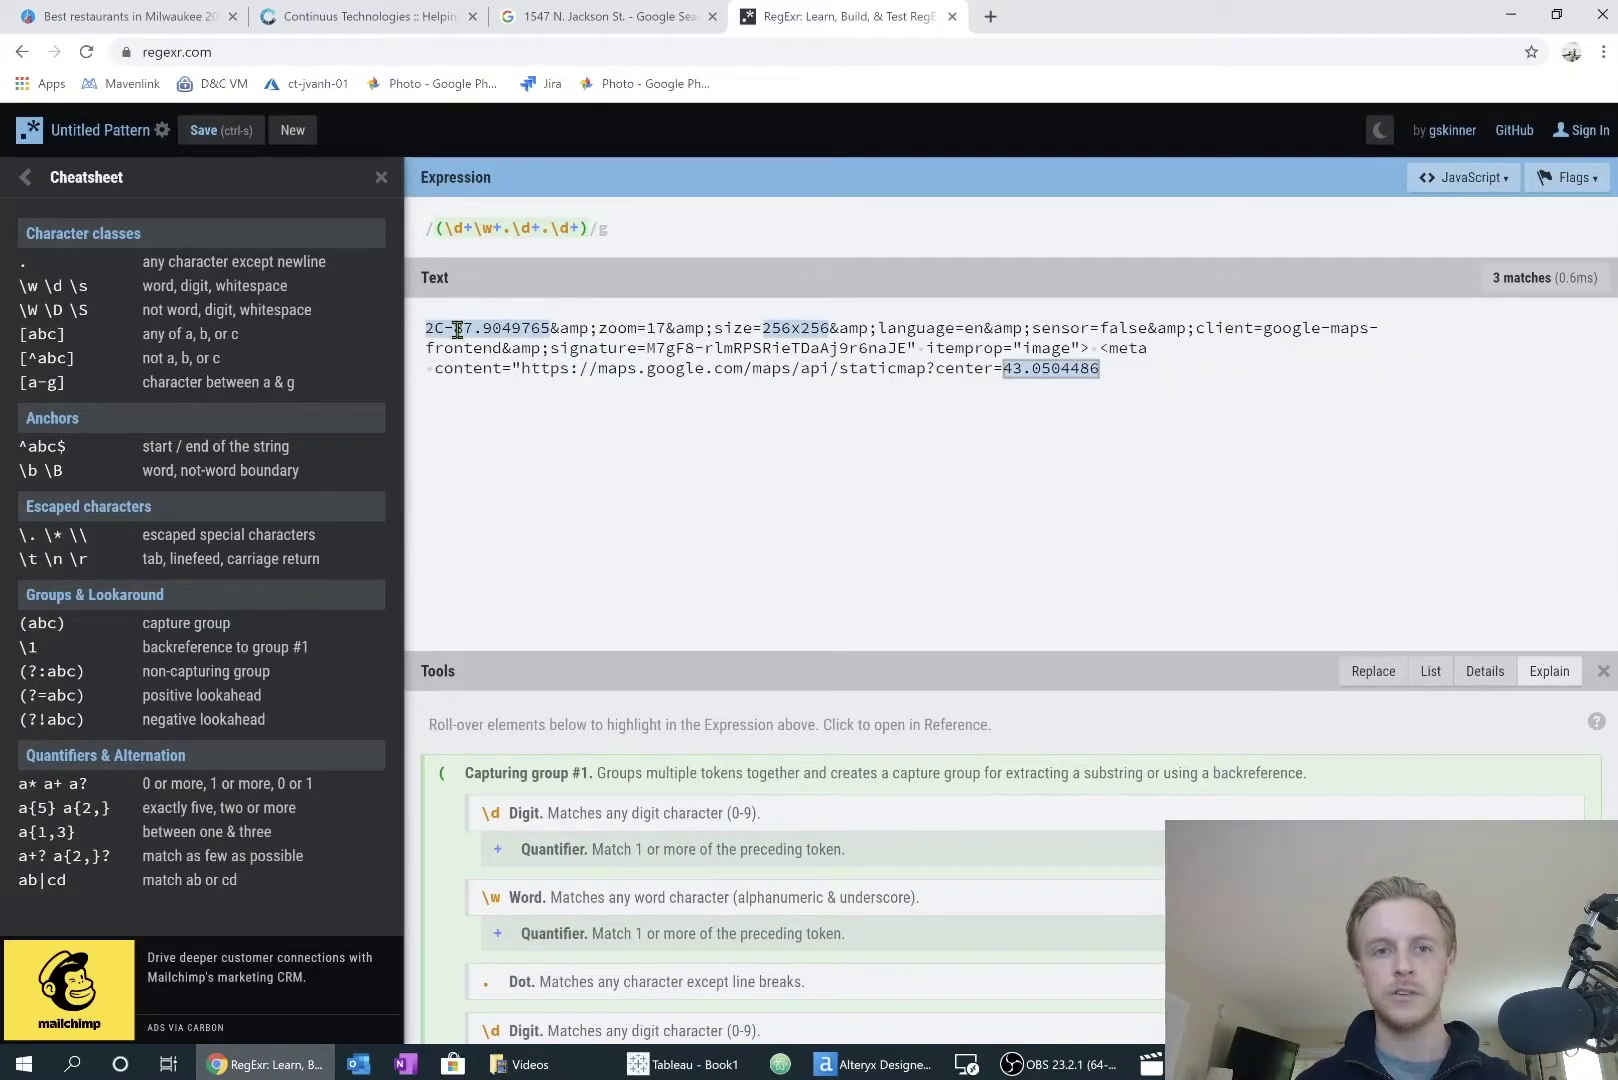
{"action": "mouse_move", "coordinate": [430, 329]}
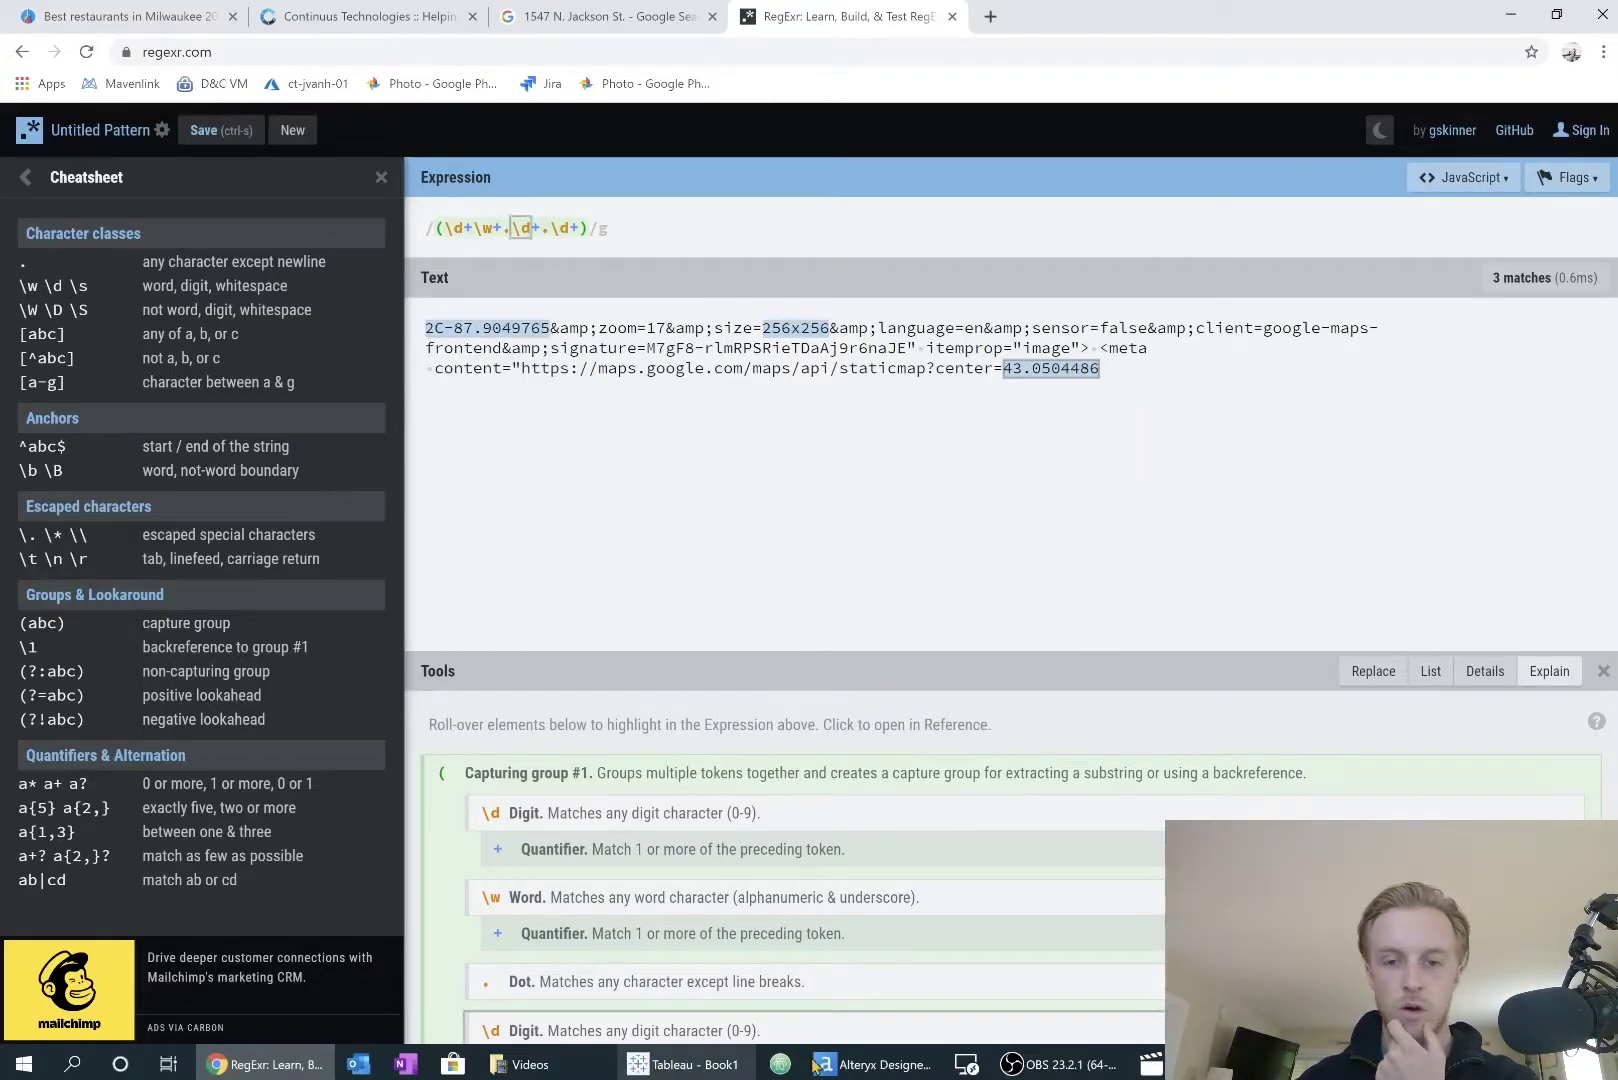
{"action": "key", "text": "alt+Tab"}
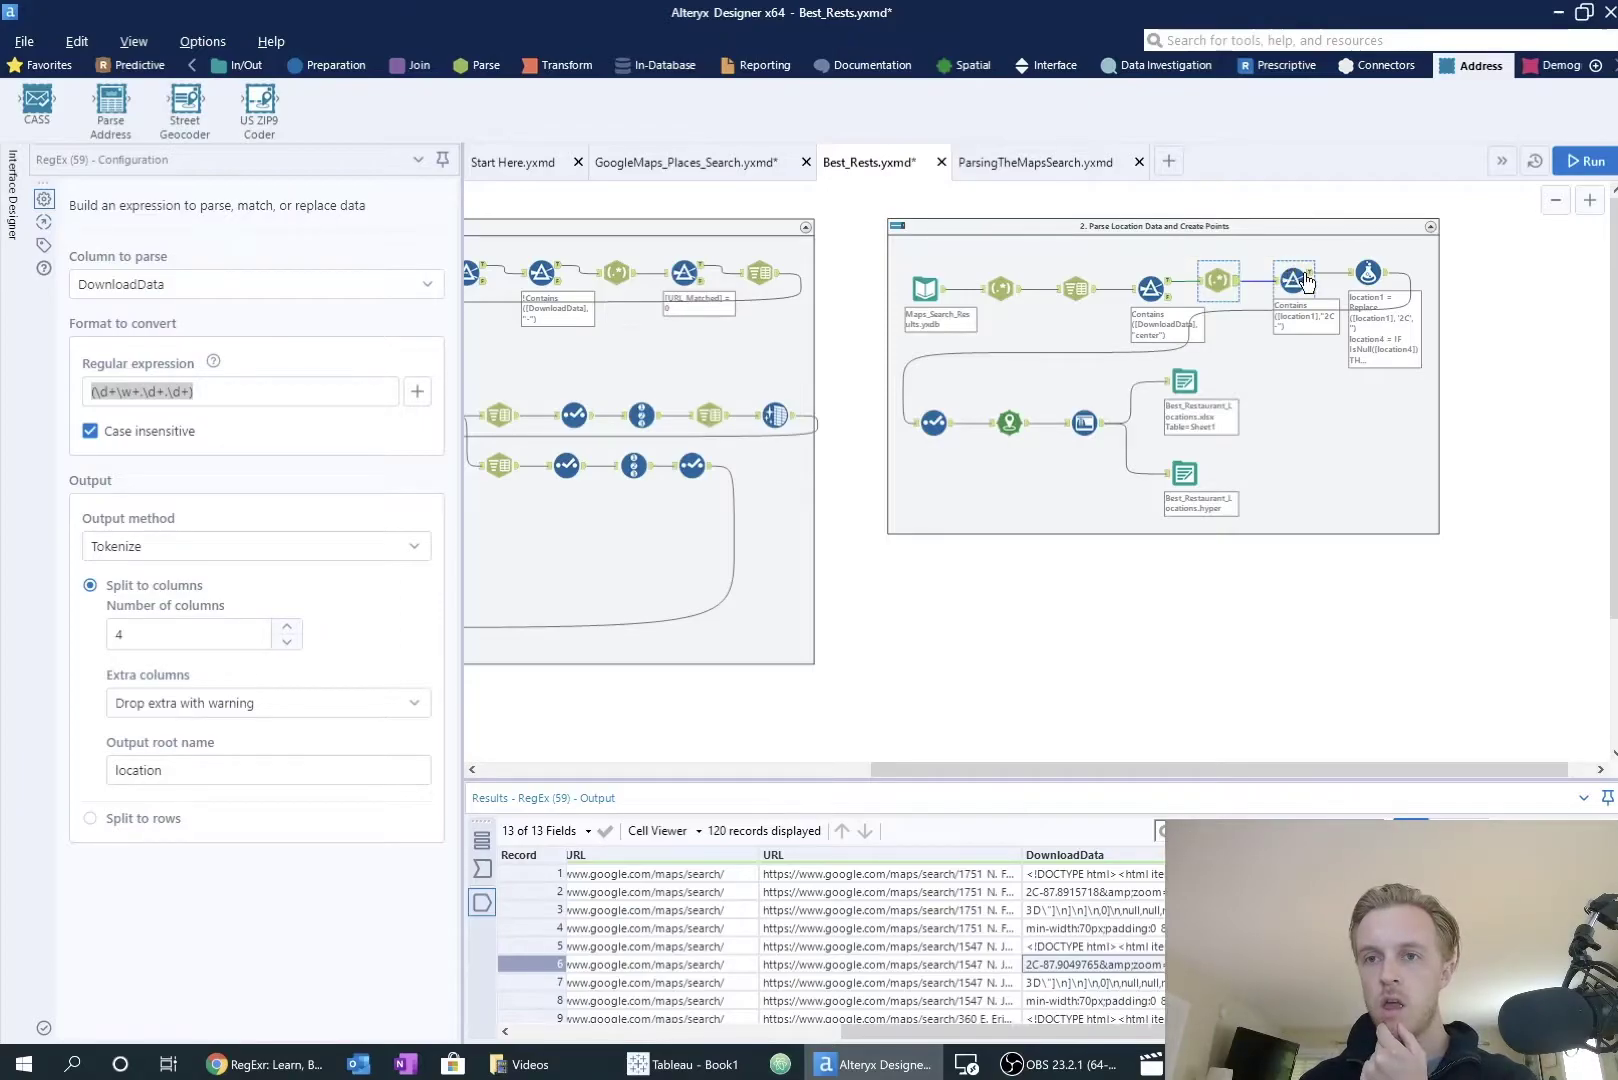
Step: Review the 2C- Filter, 2C-stripping Formula, Select, and Create Points from Longitude and Latitude
{"action": "left_click", "coordinate": [1295, 279]}
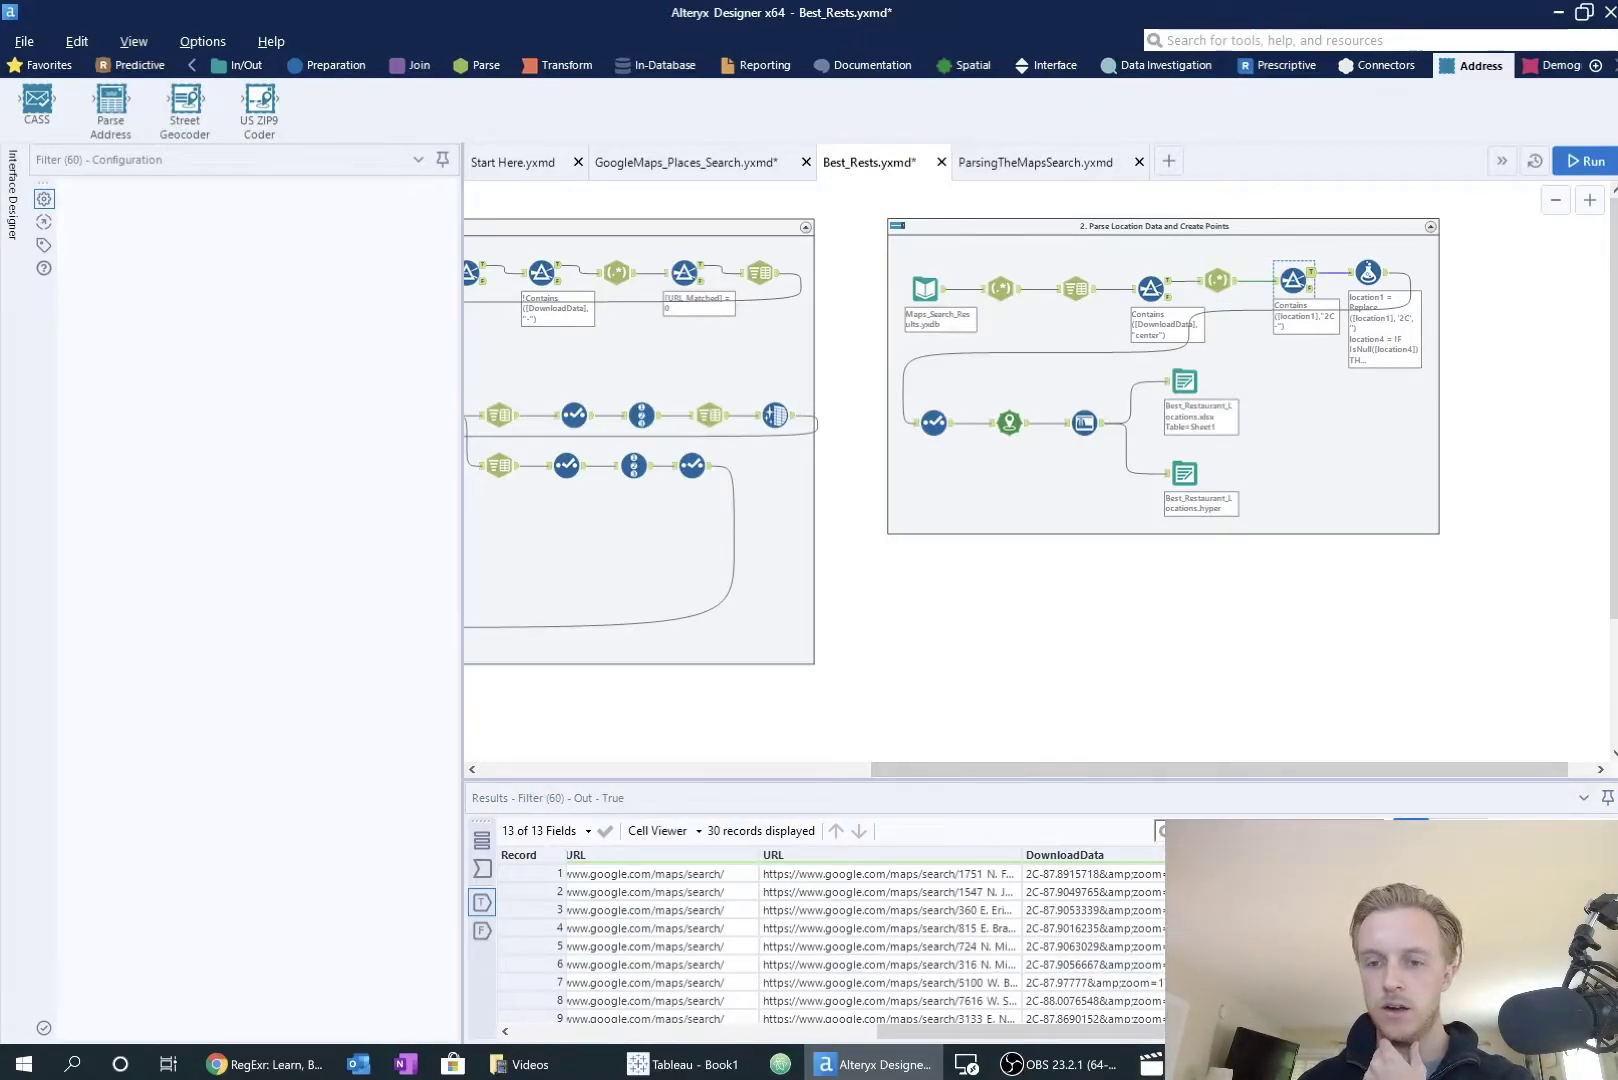
{"action": "scroll", "coordinate": [865, 945], "scroll_direction": "right", "scroll_amount": 5}
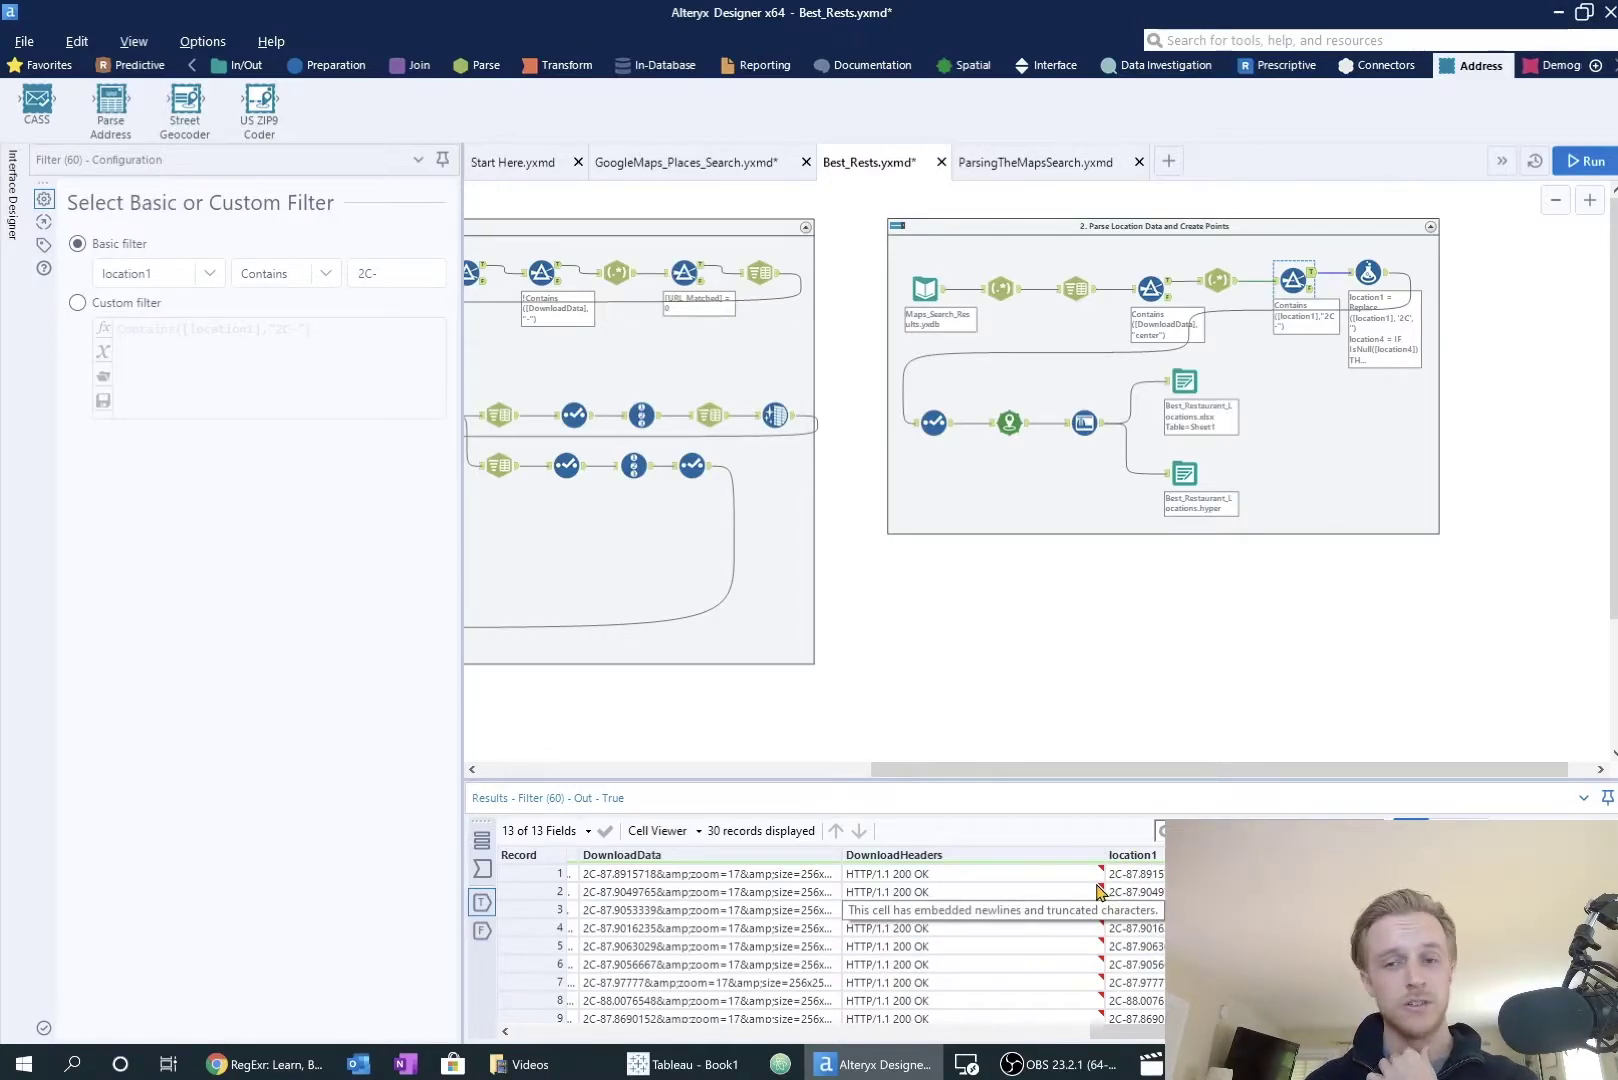
{"action": "left_click", "coordinate": [1368, 274]}
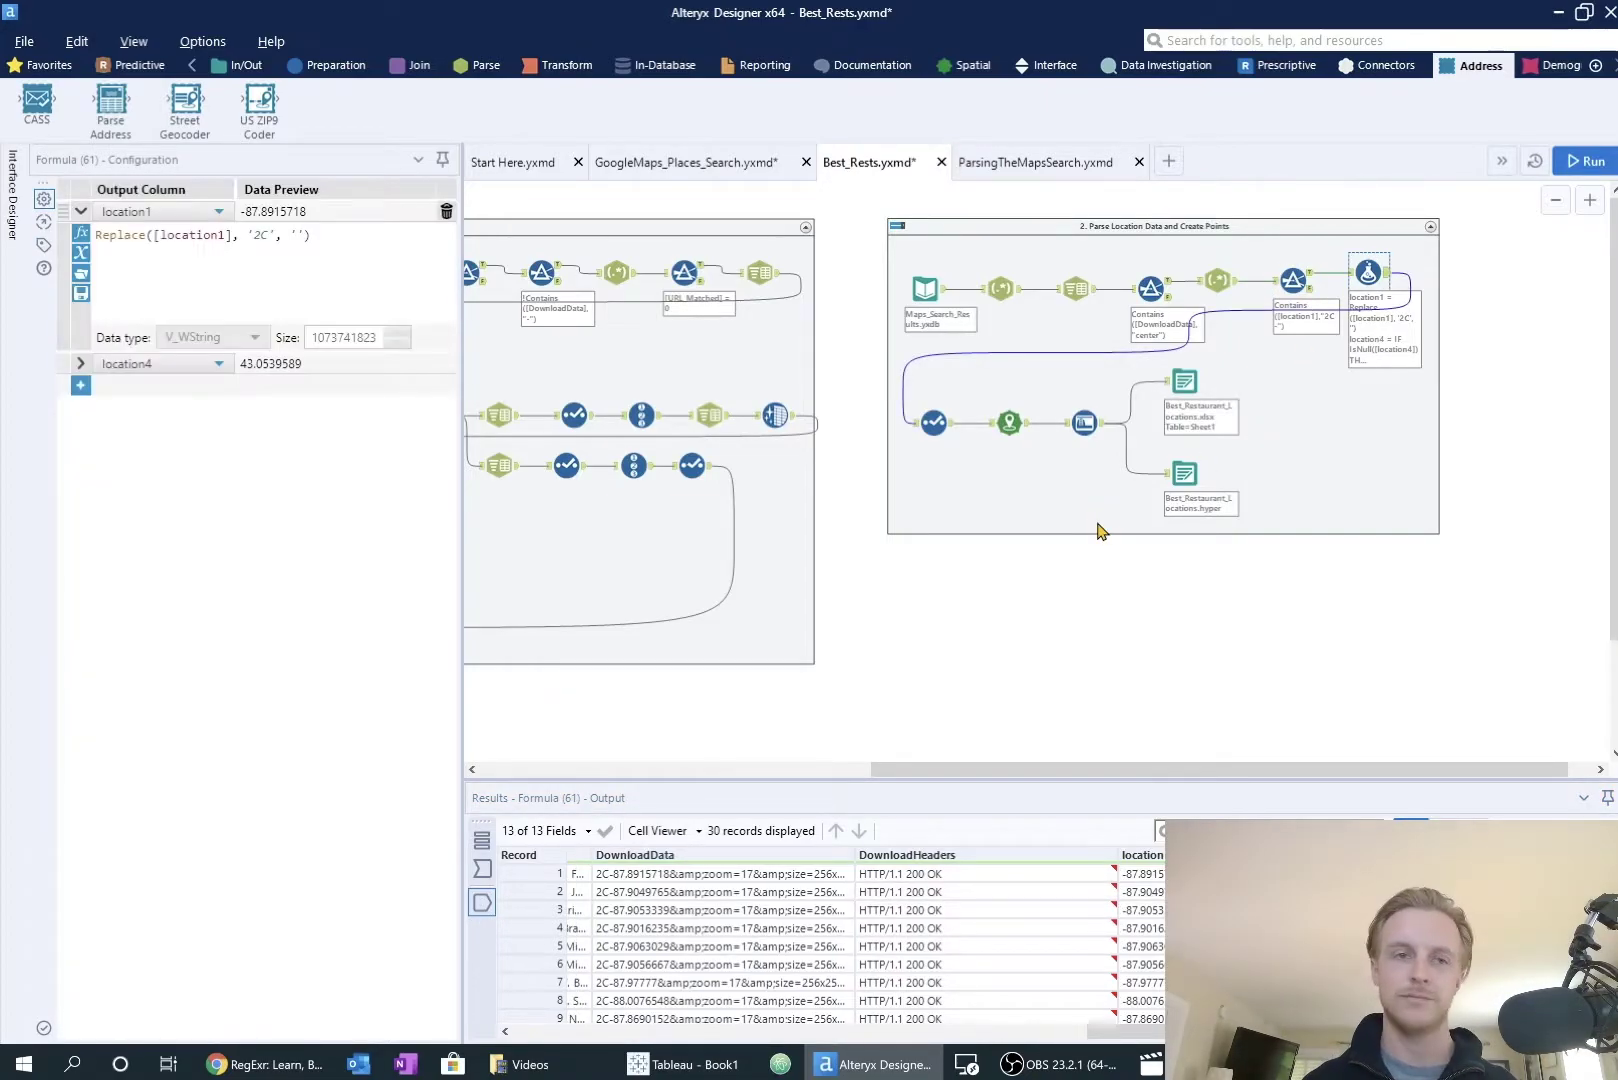
{"action": "left_click", "coordinate": [943, 425]}
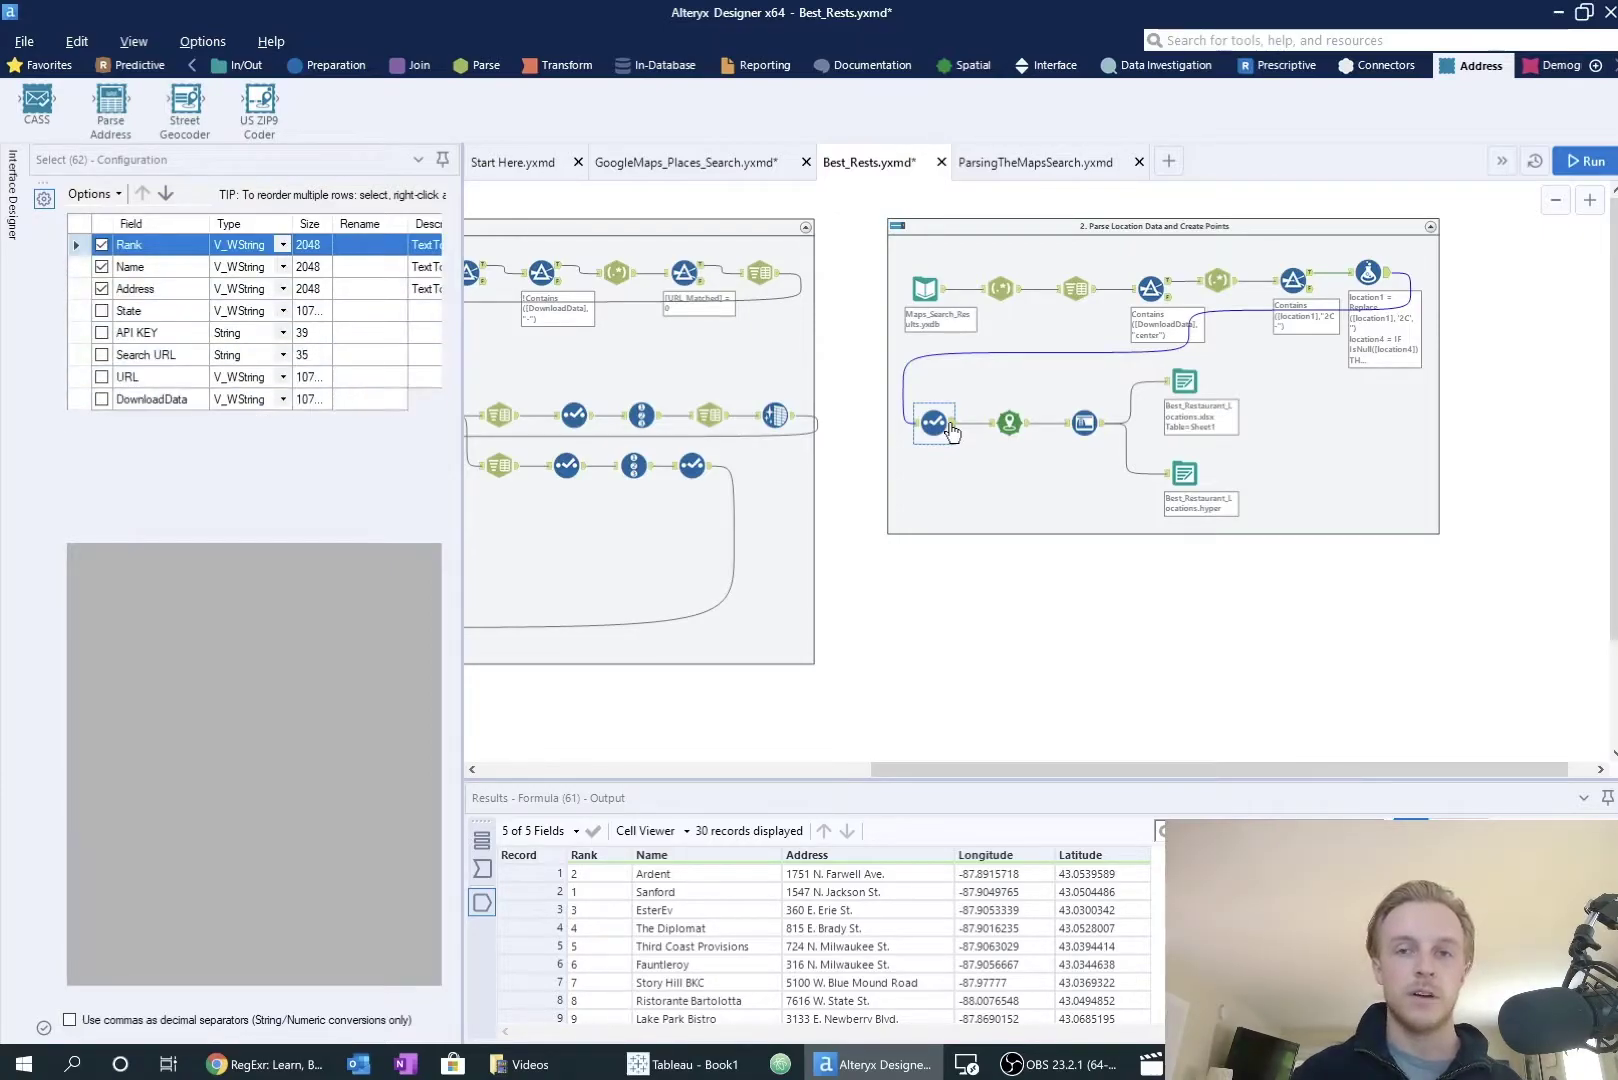
{"action": "left_click", "coordinate": [1009, 422]}
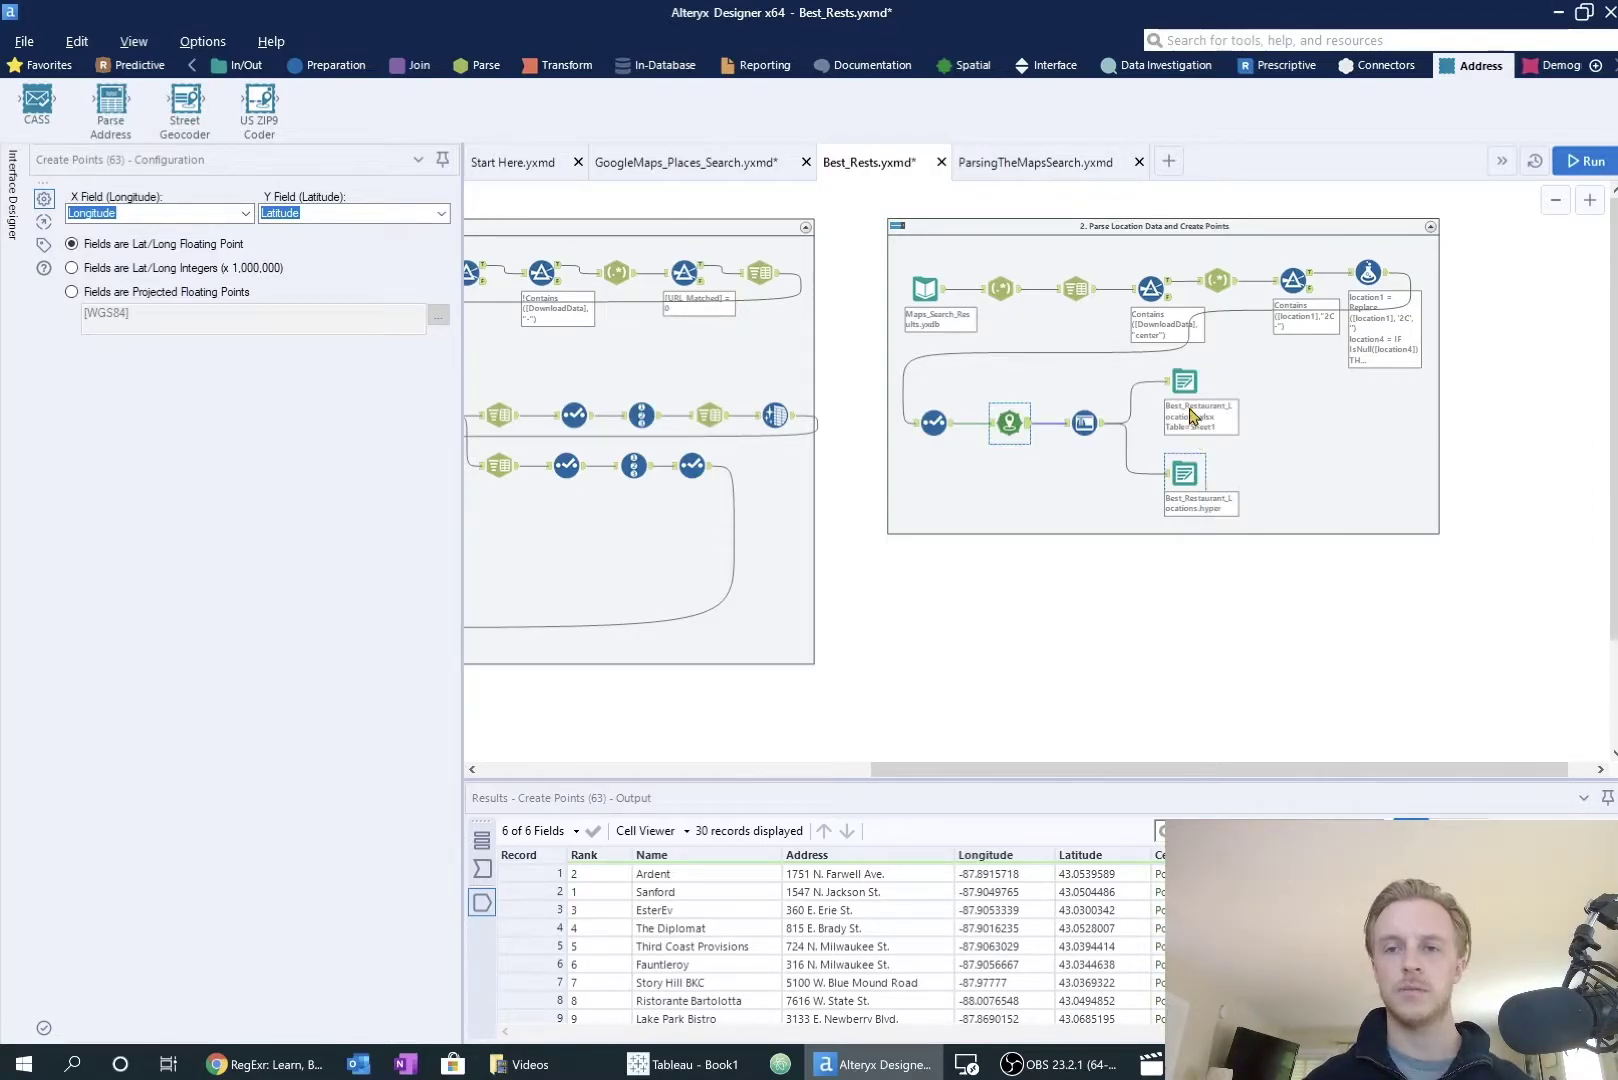
{"action": "mouse_move", "coordinate": [684, 1066]}
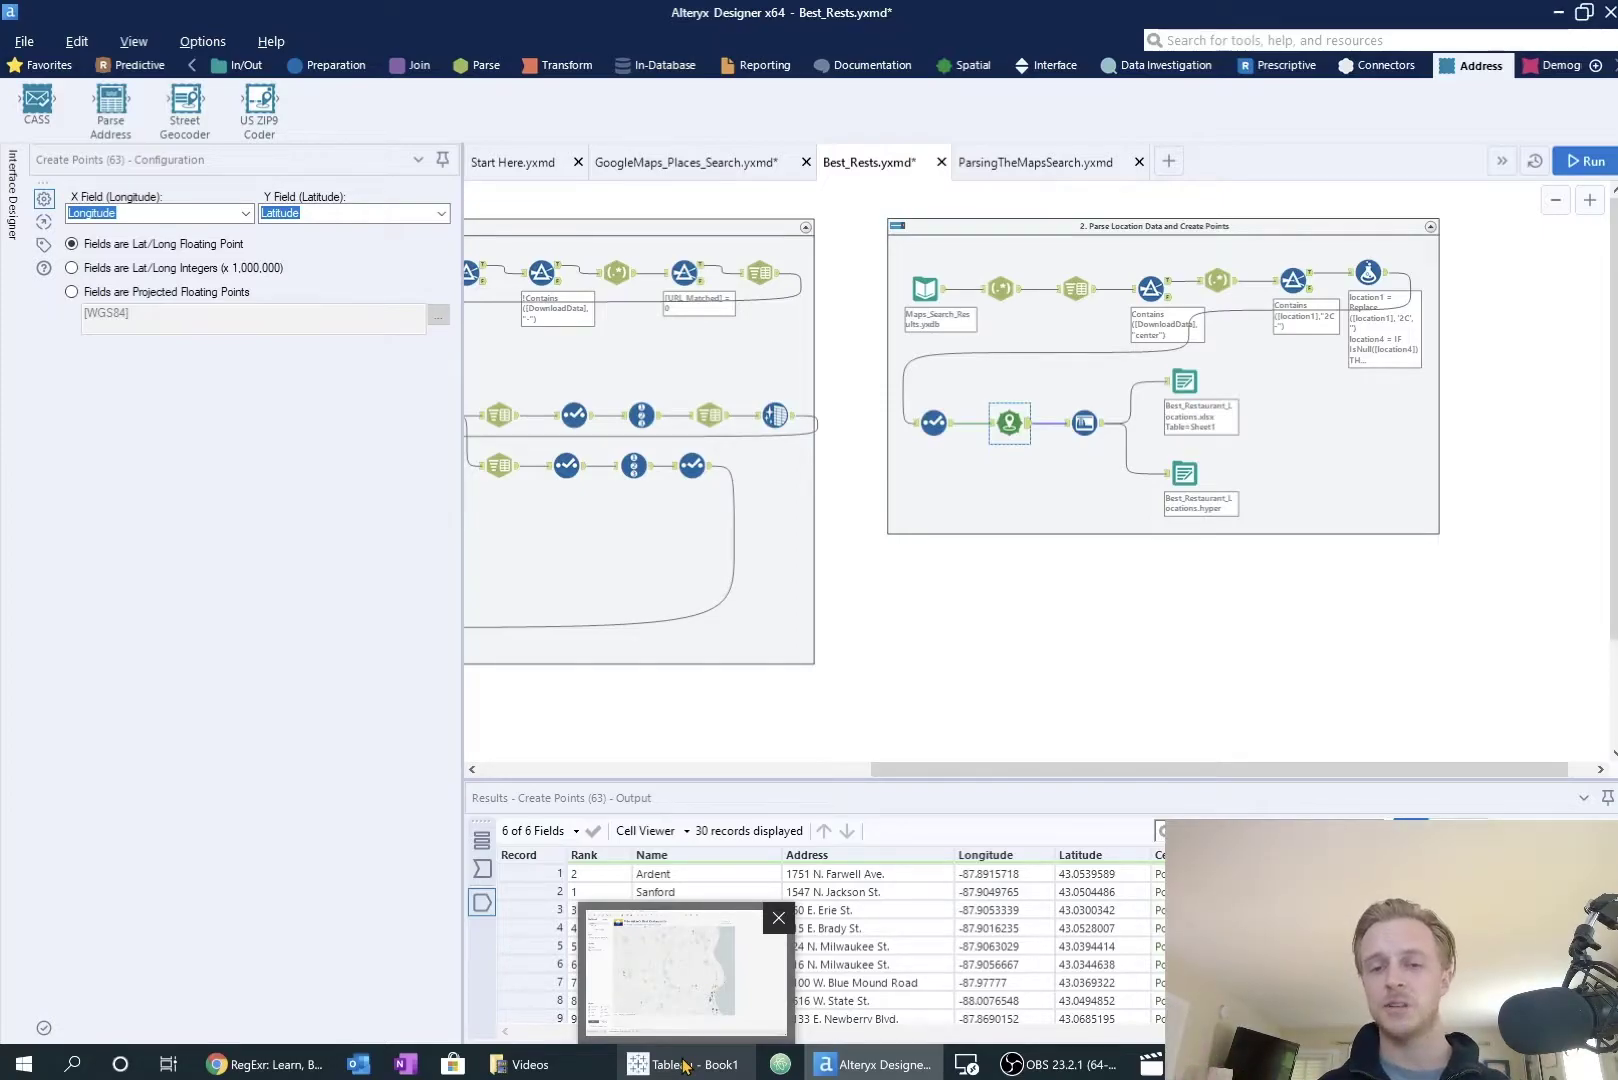
Step: In Tableau's Map sheet, change the mark shape to the filled pin from the Blogs palette
{"action": "left_click", "coordinate": [684, 1066]}
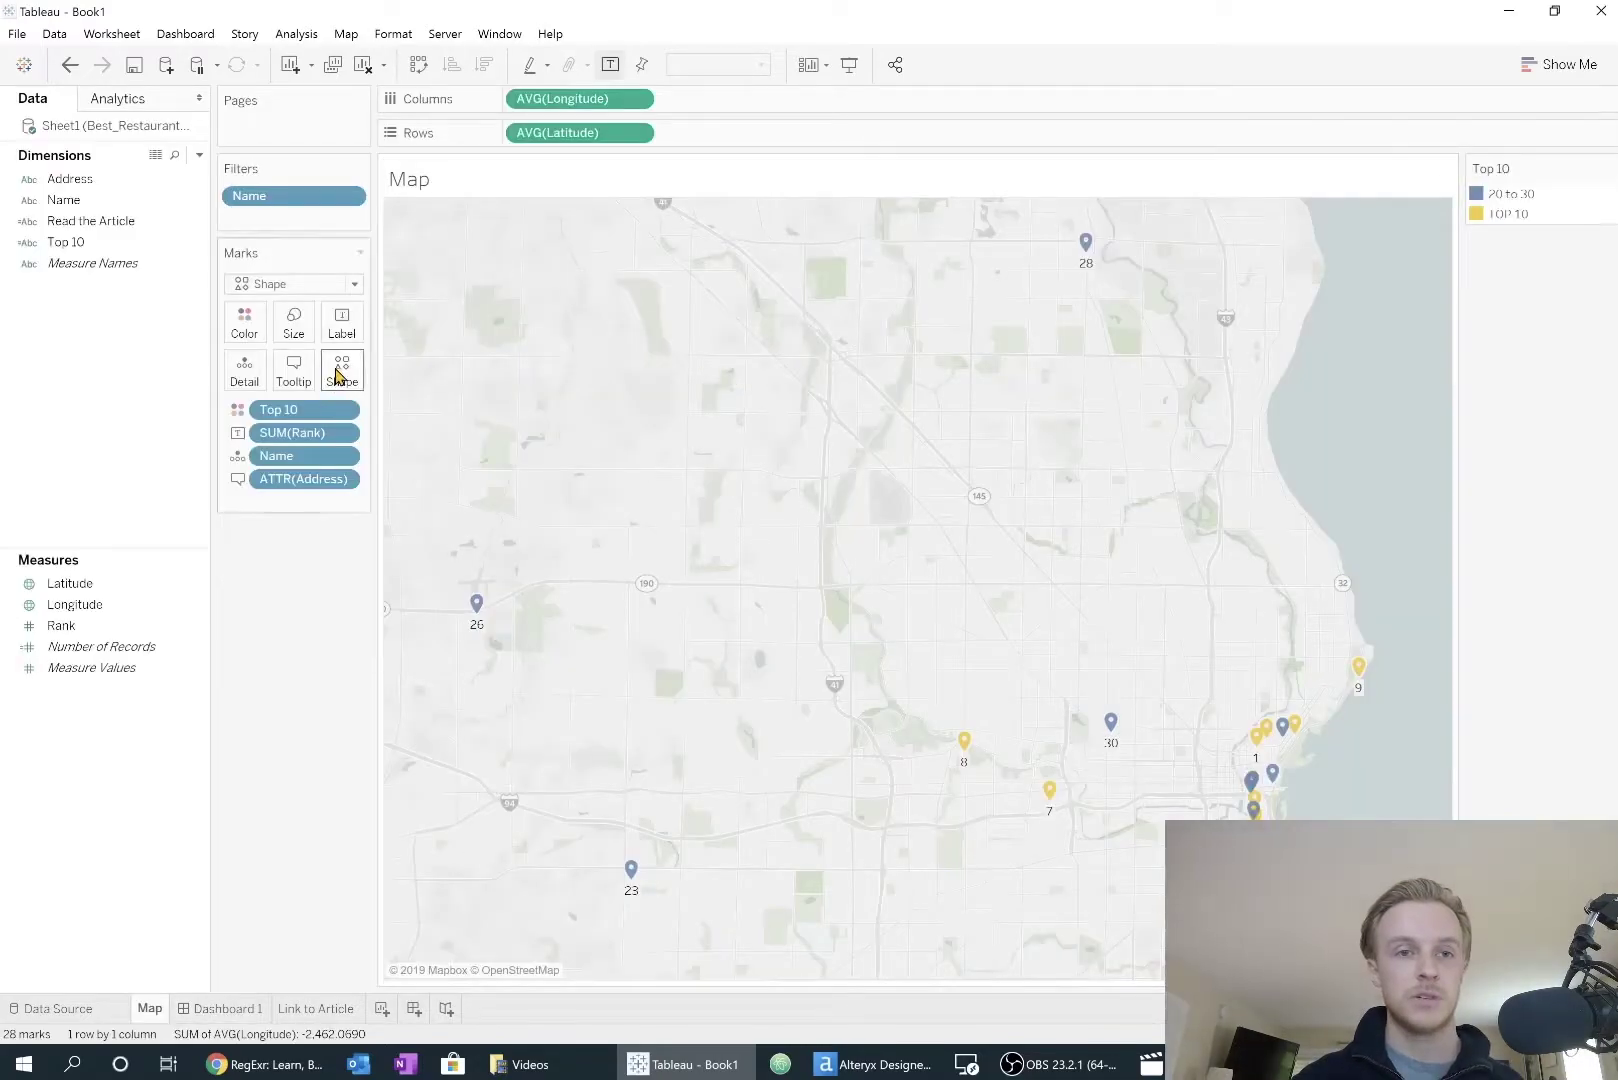
{"action": "left_click", "coordinate": [341, 374]}
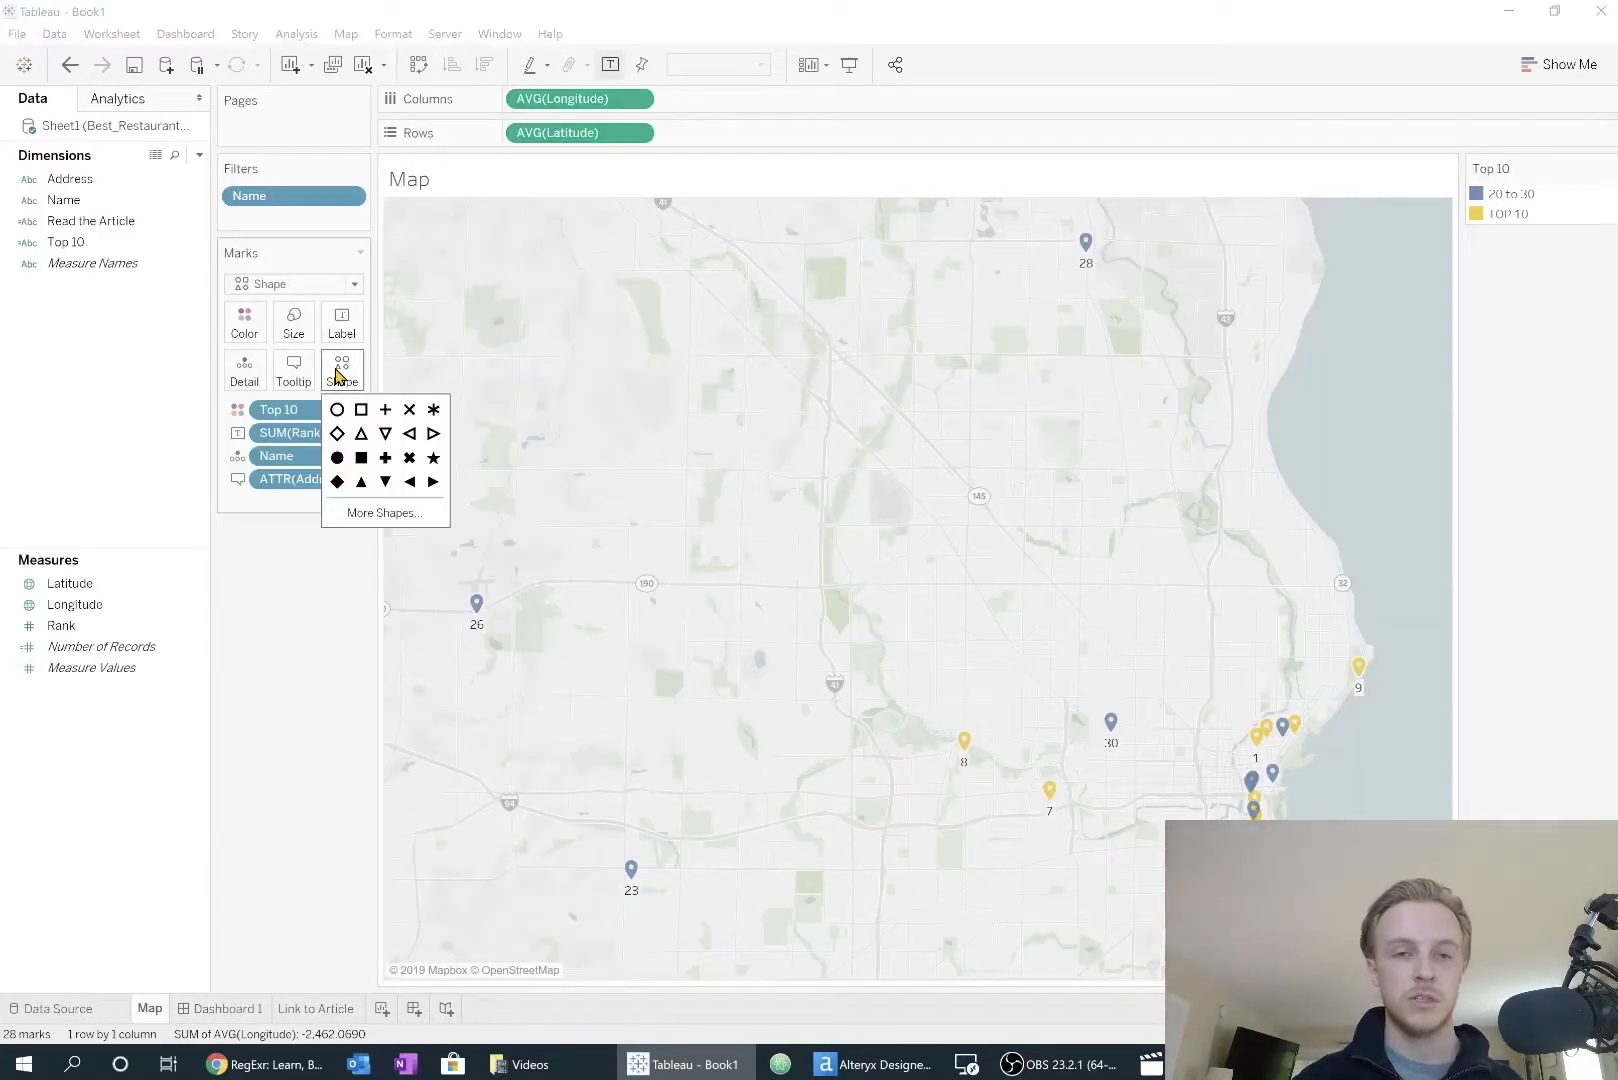
{"action": "left_click", "coordinate": [374, 511]}
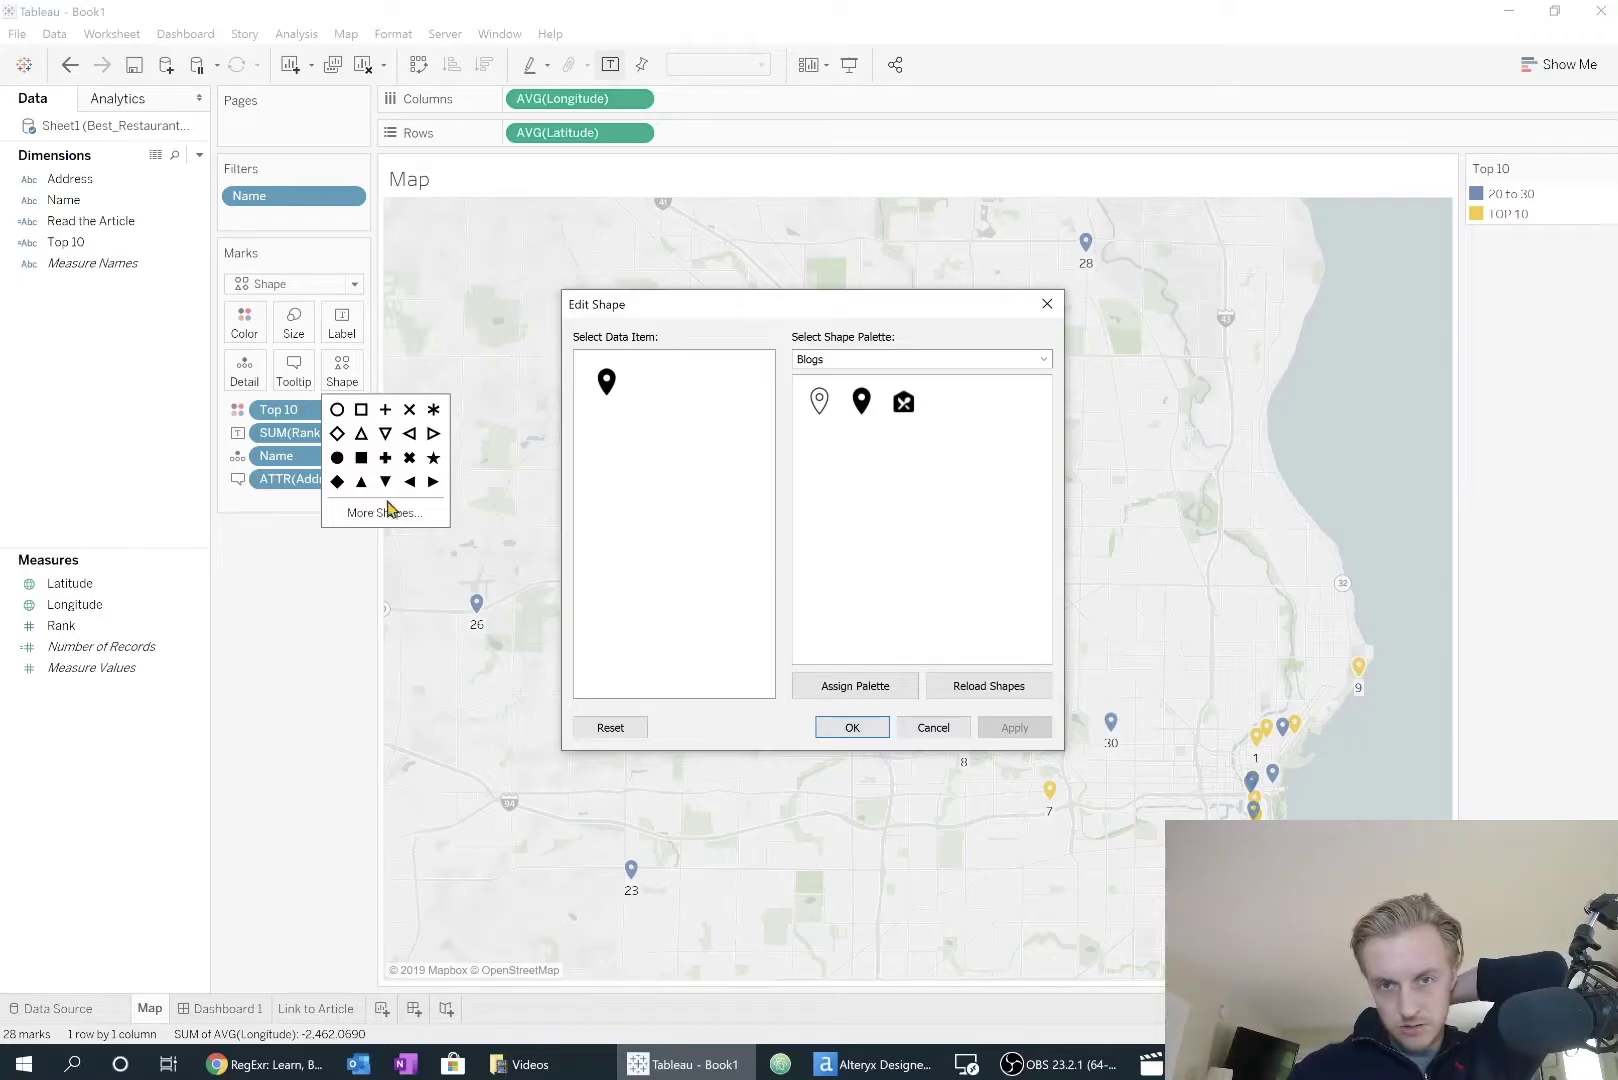
{"action": "left_click", "coordinate": [1045, 361]}
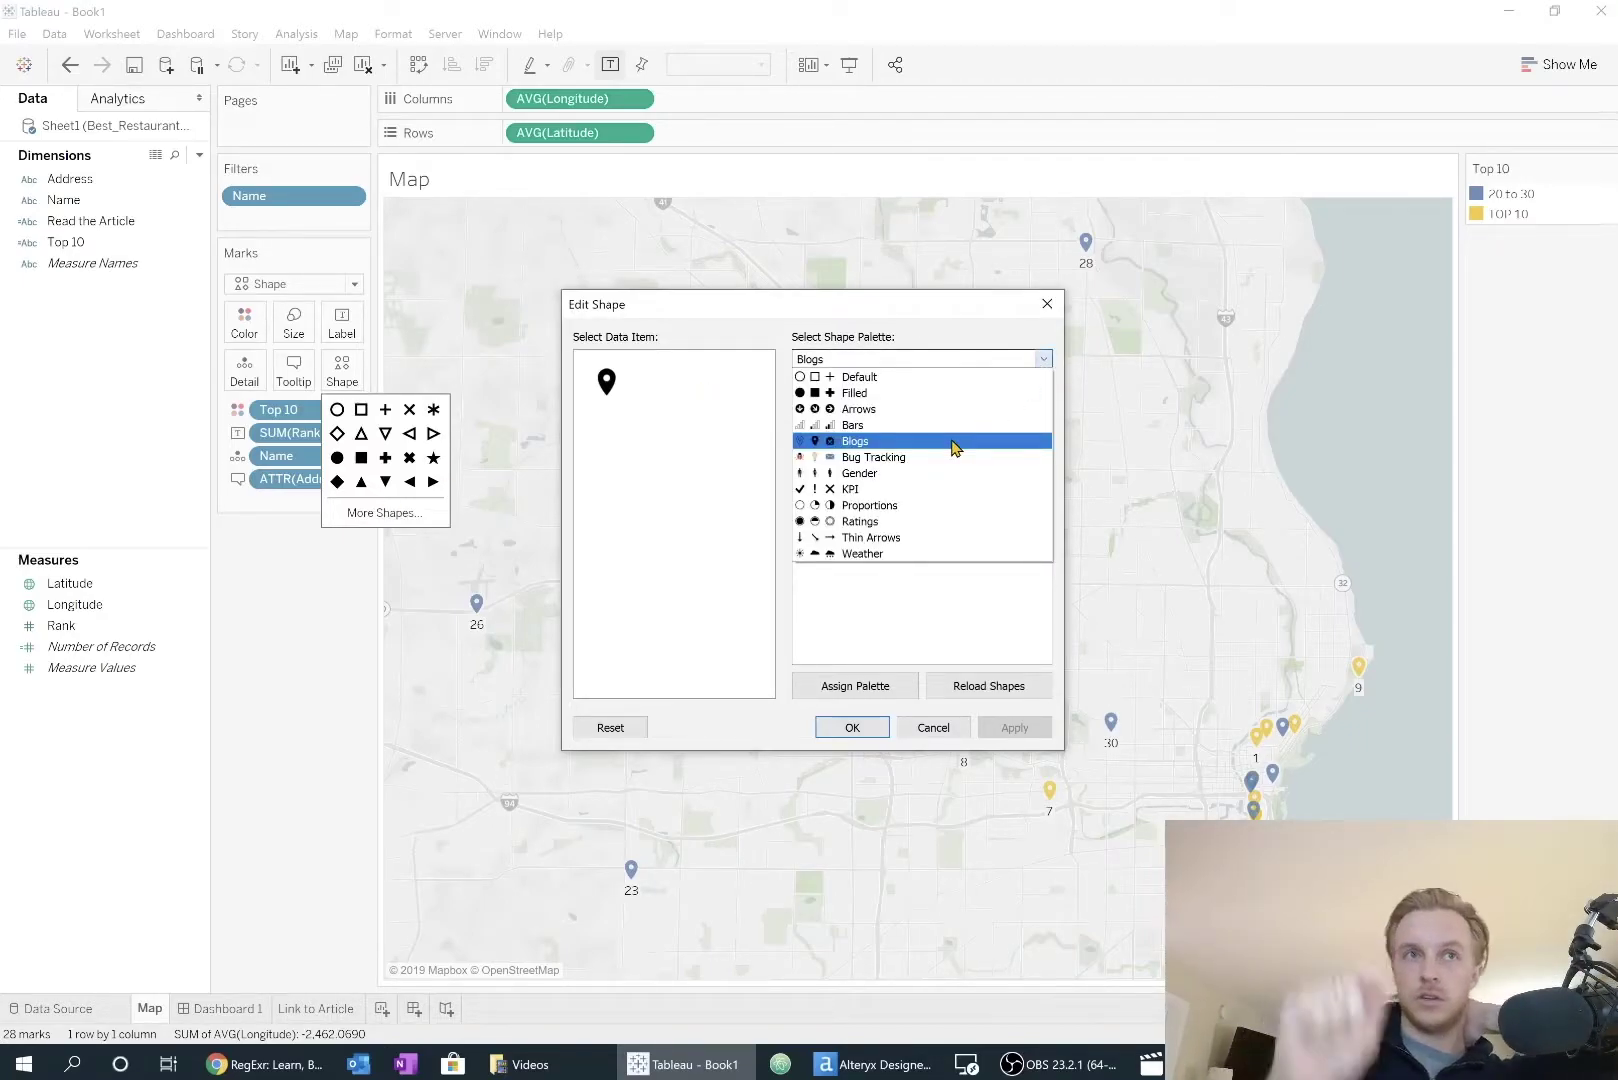
{"action": "left_click", "coordinate": [921, 443]}
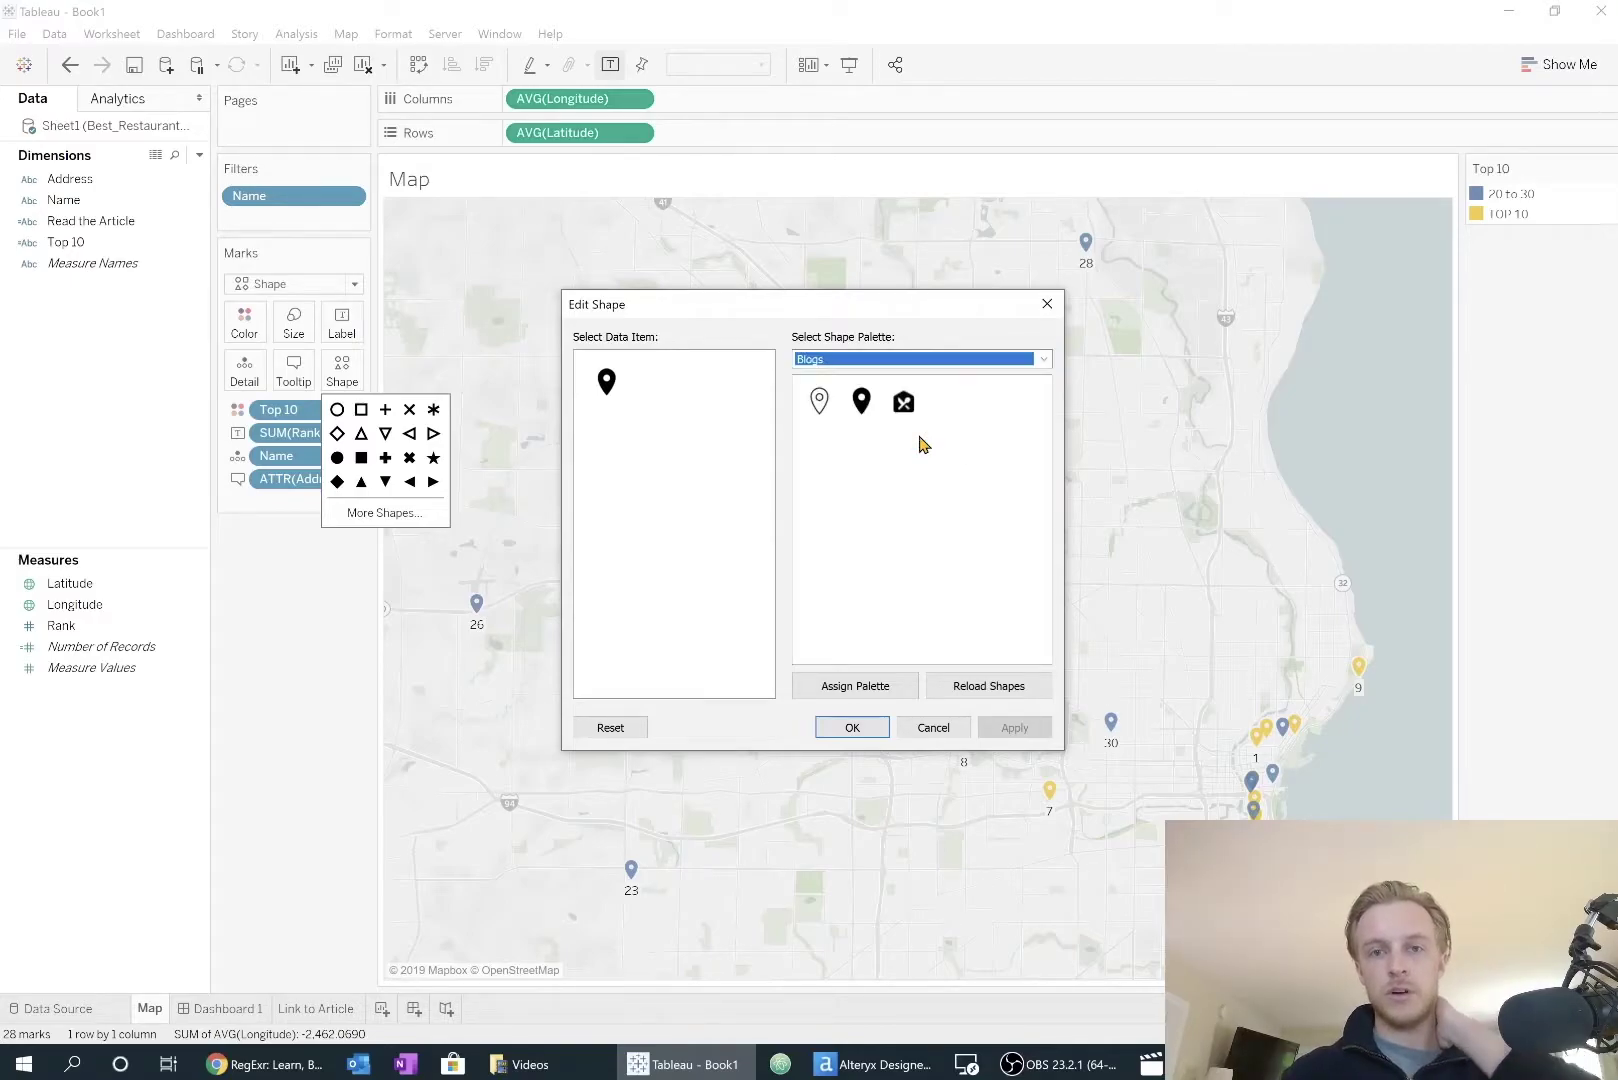
{"action": "left_click", "coordinate": [615, 386]}
{"action": "left_click", "coordinate": [852, 727]}
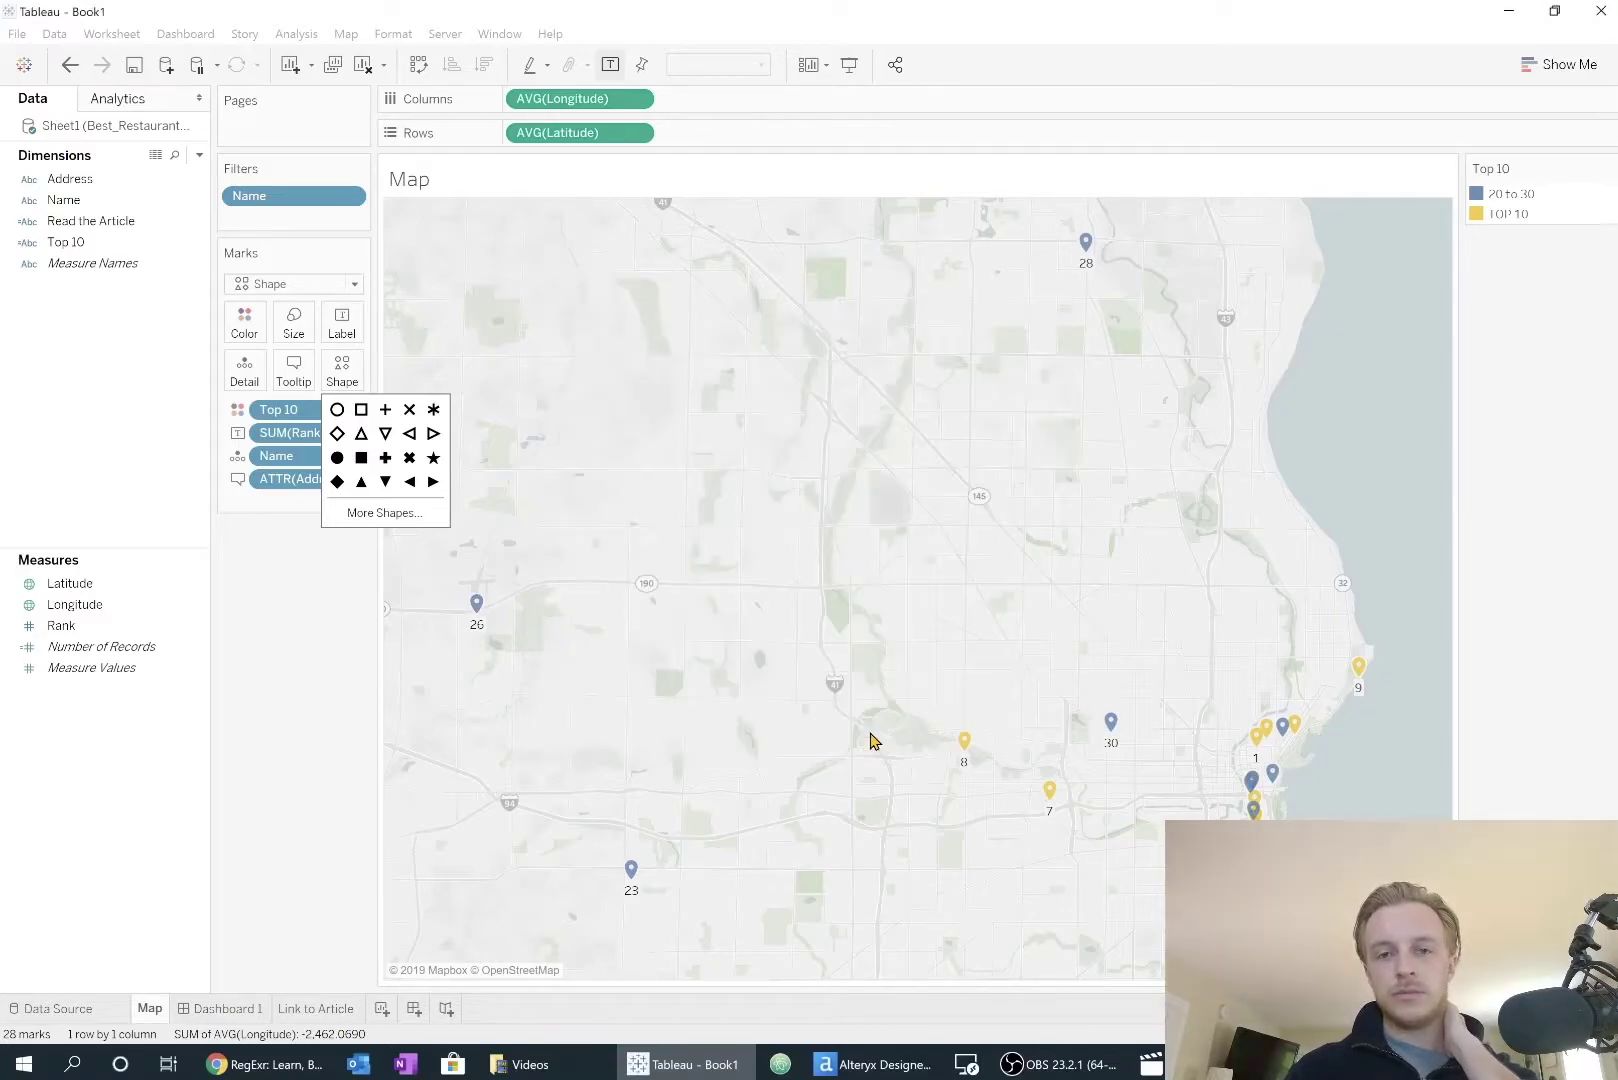
{"action": "left_click", "coordinate": [330, 695]}
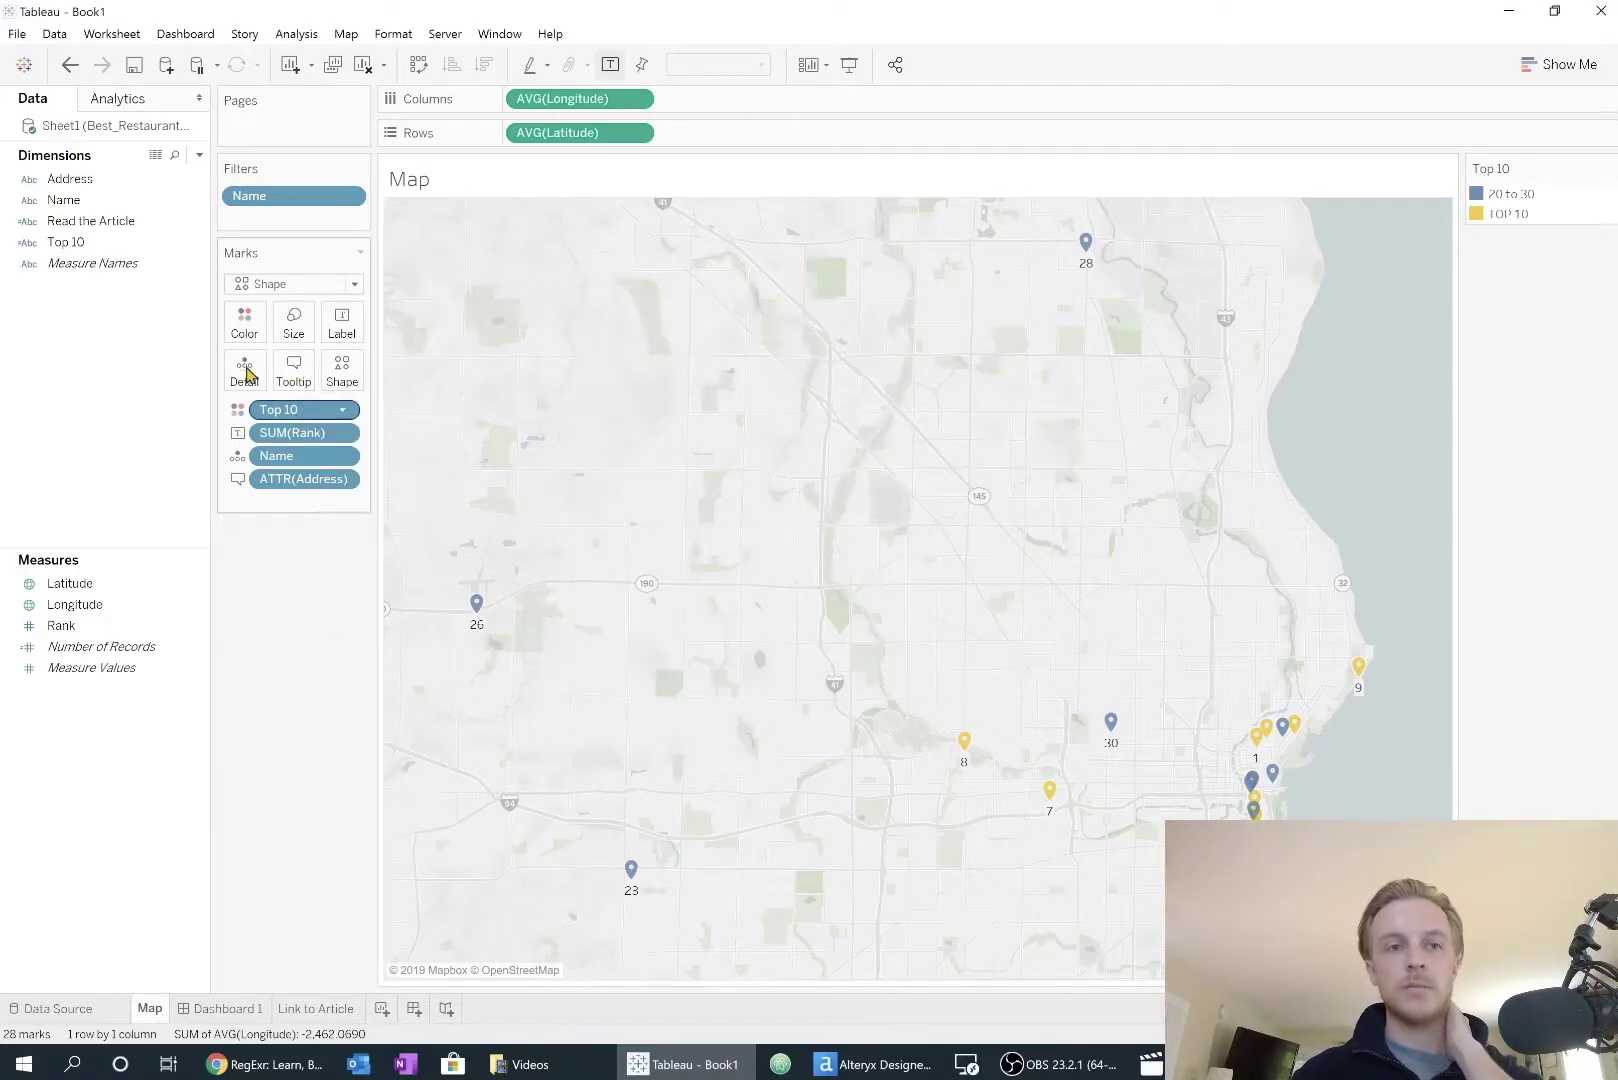
Step: Open the Top 10 calculated field to review its formula, then close it
{"action": "left_click", "coordinate": [198, 245]}
{"action": "left_click", "coordinate": [250, 352]}
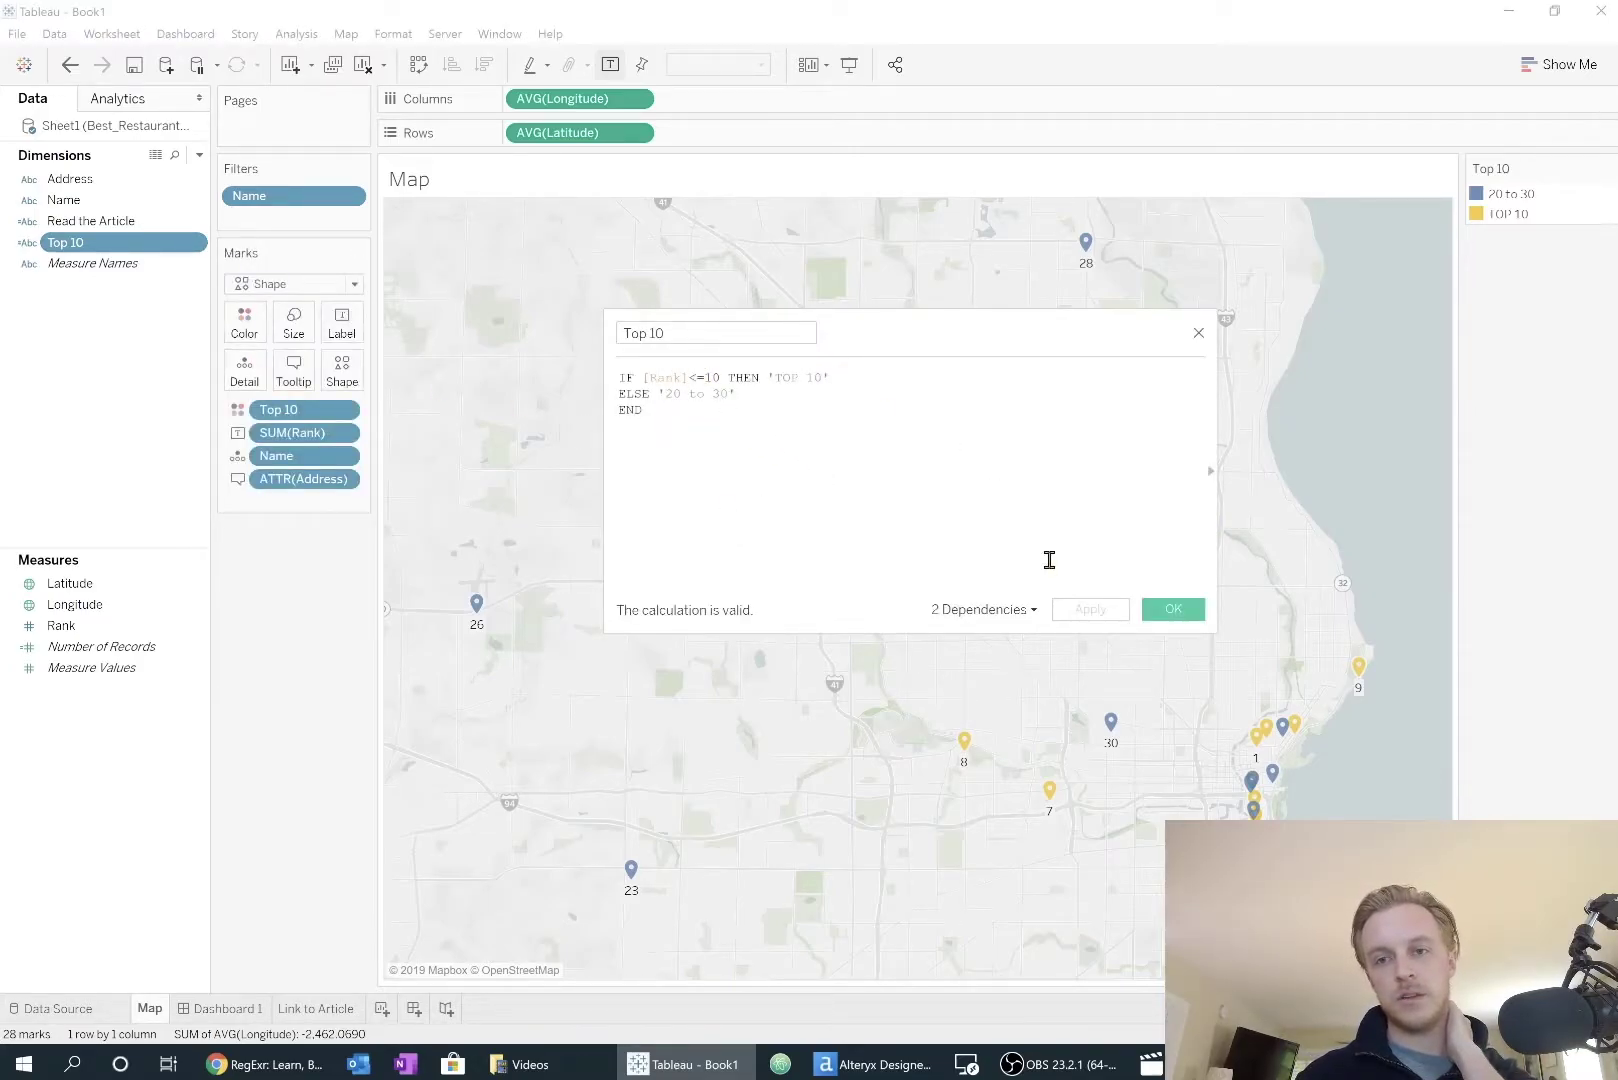
{"action": "left_click", "coordinate": [1170, 612]}
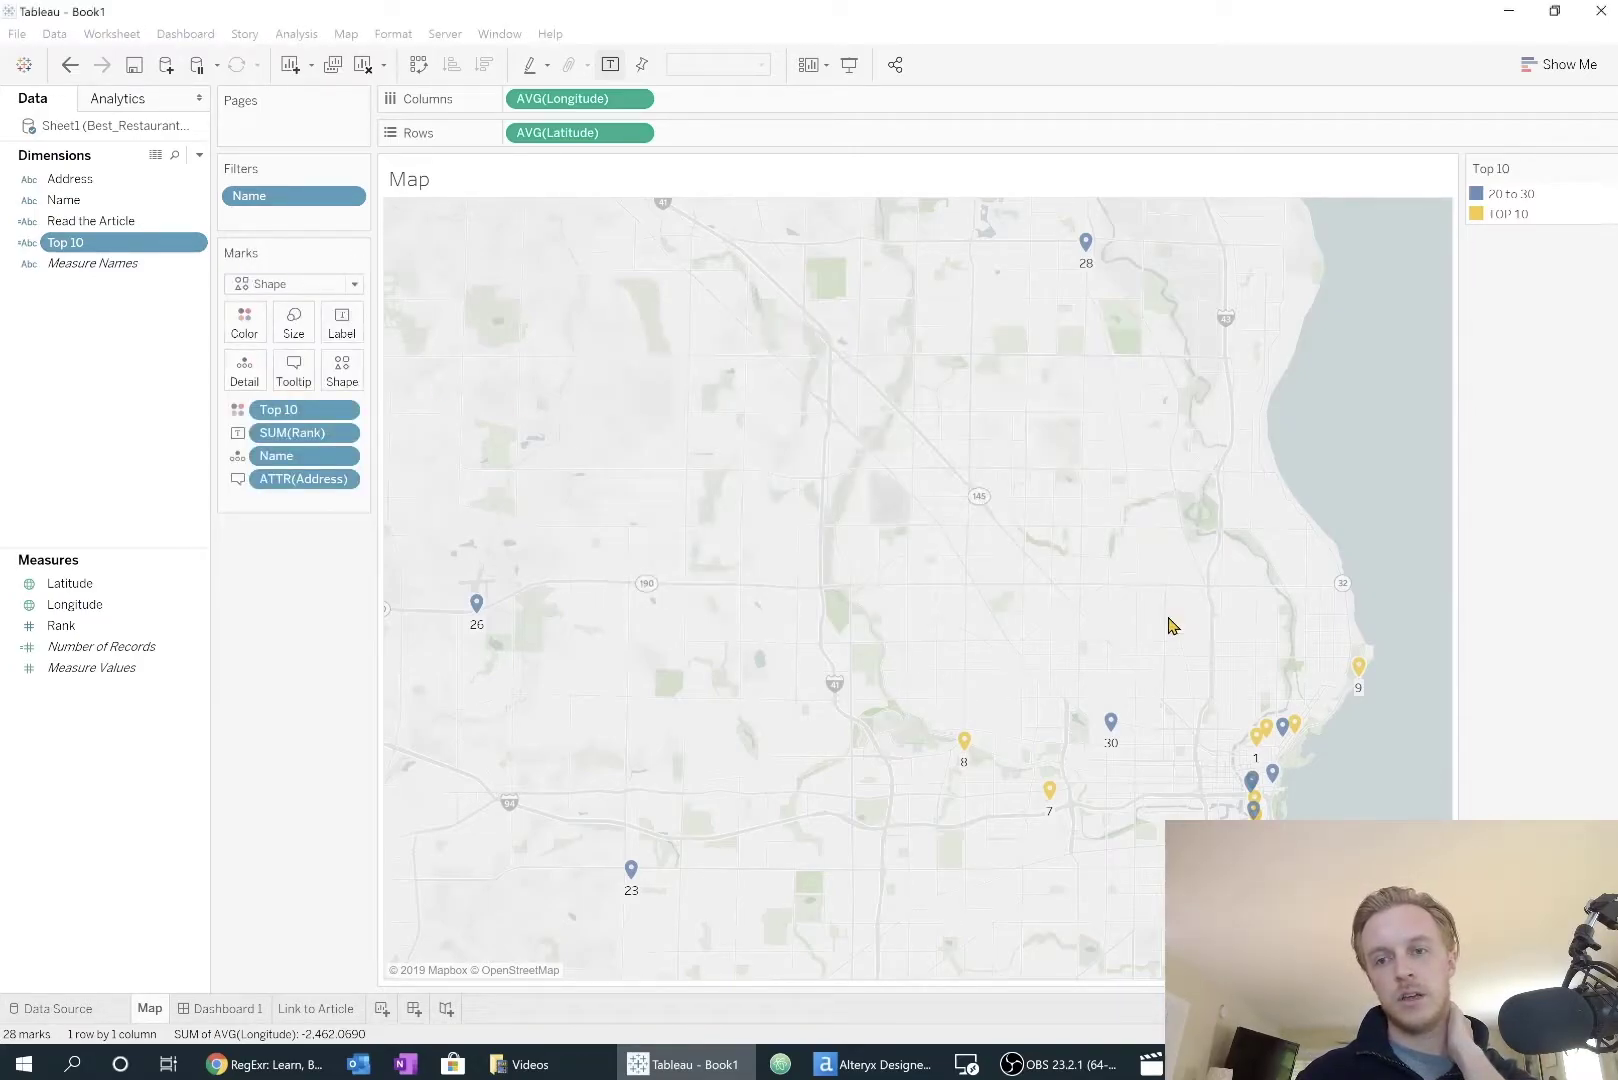
Step: Highlight the TOP 10 restaurants on the map, then view Dashboard 1
{"action": "left_click", "coordinate": [1502, 217]}
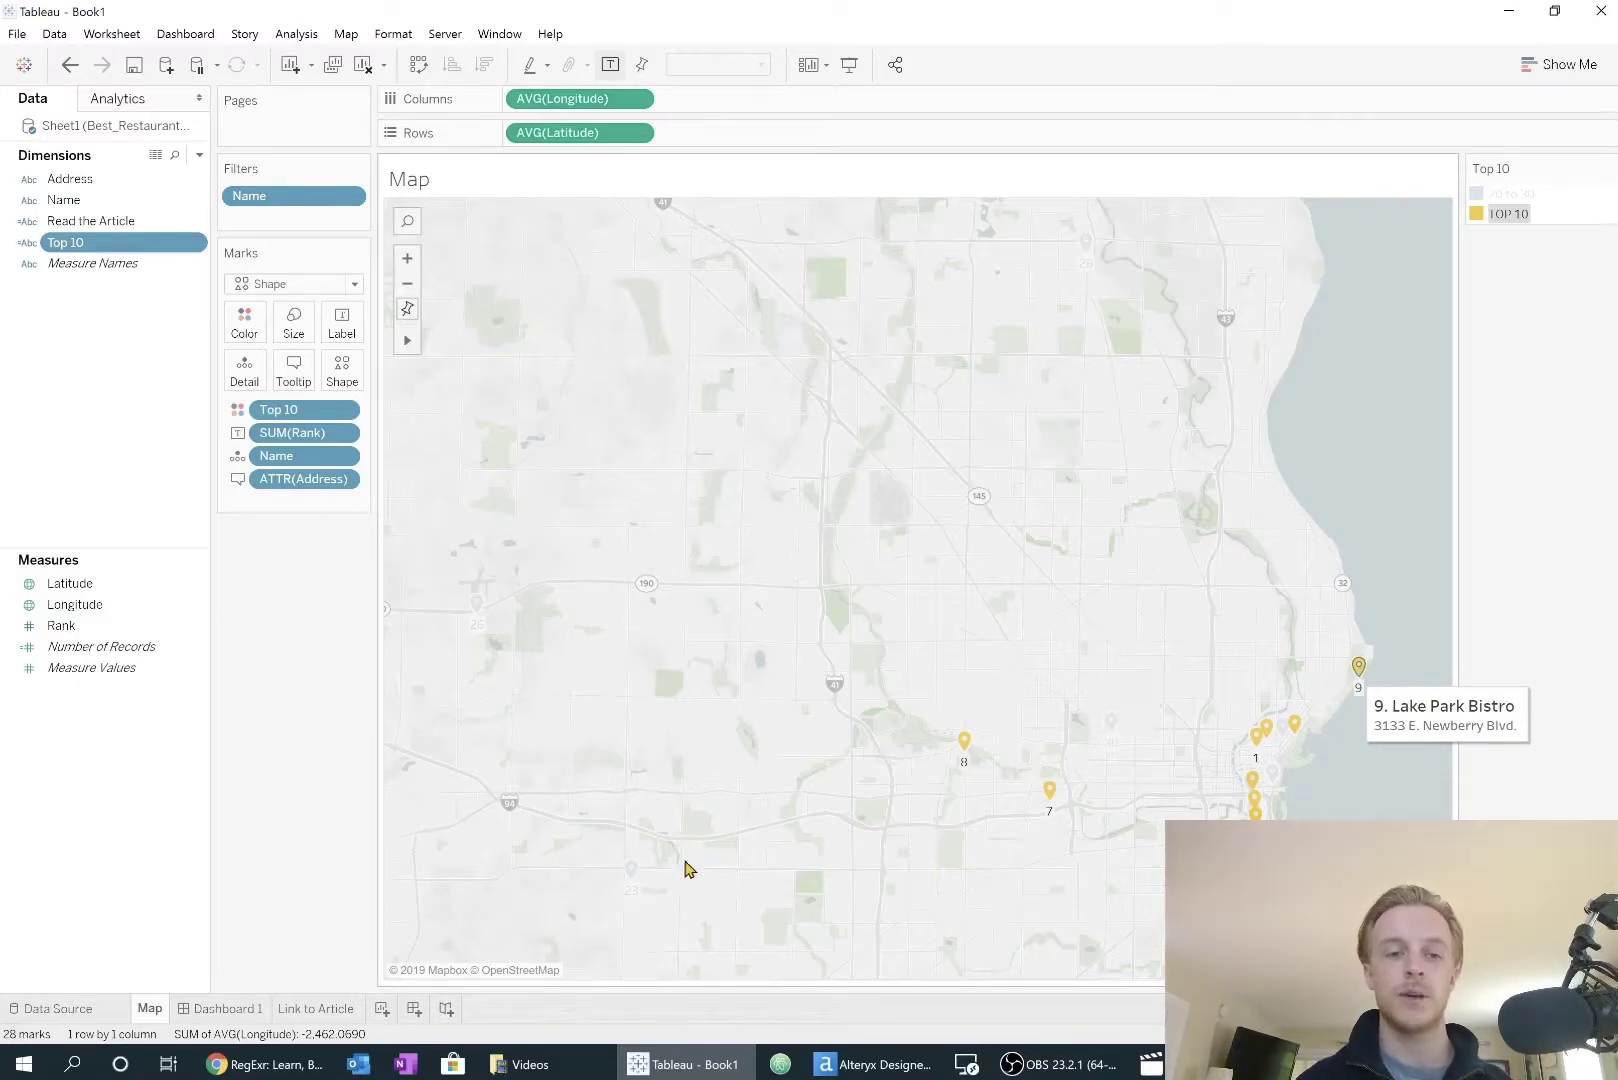
{"action": "left_click", "coordinate": [229, 1009]}
{"action": "left_click", "coordinate": [513, 946]}
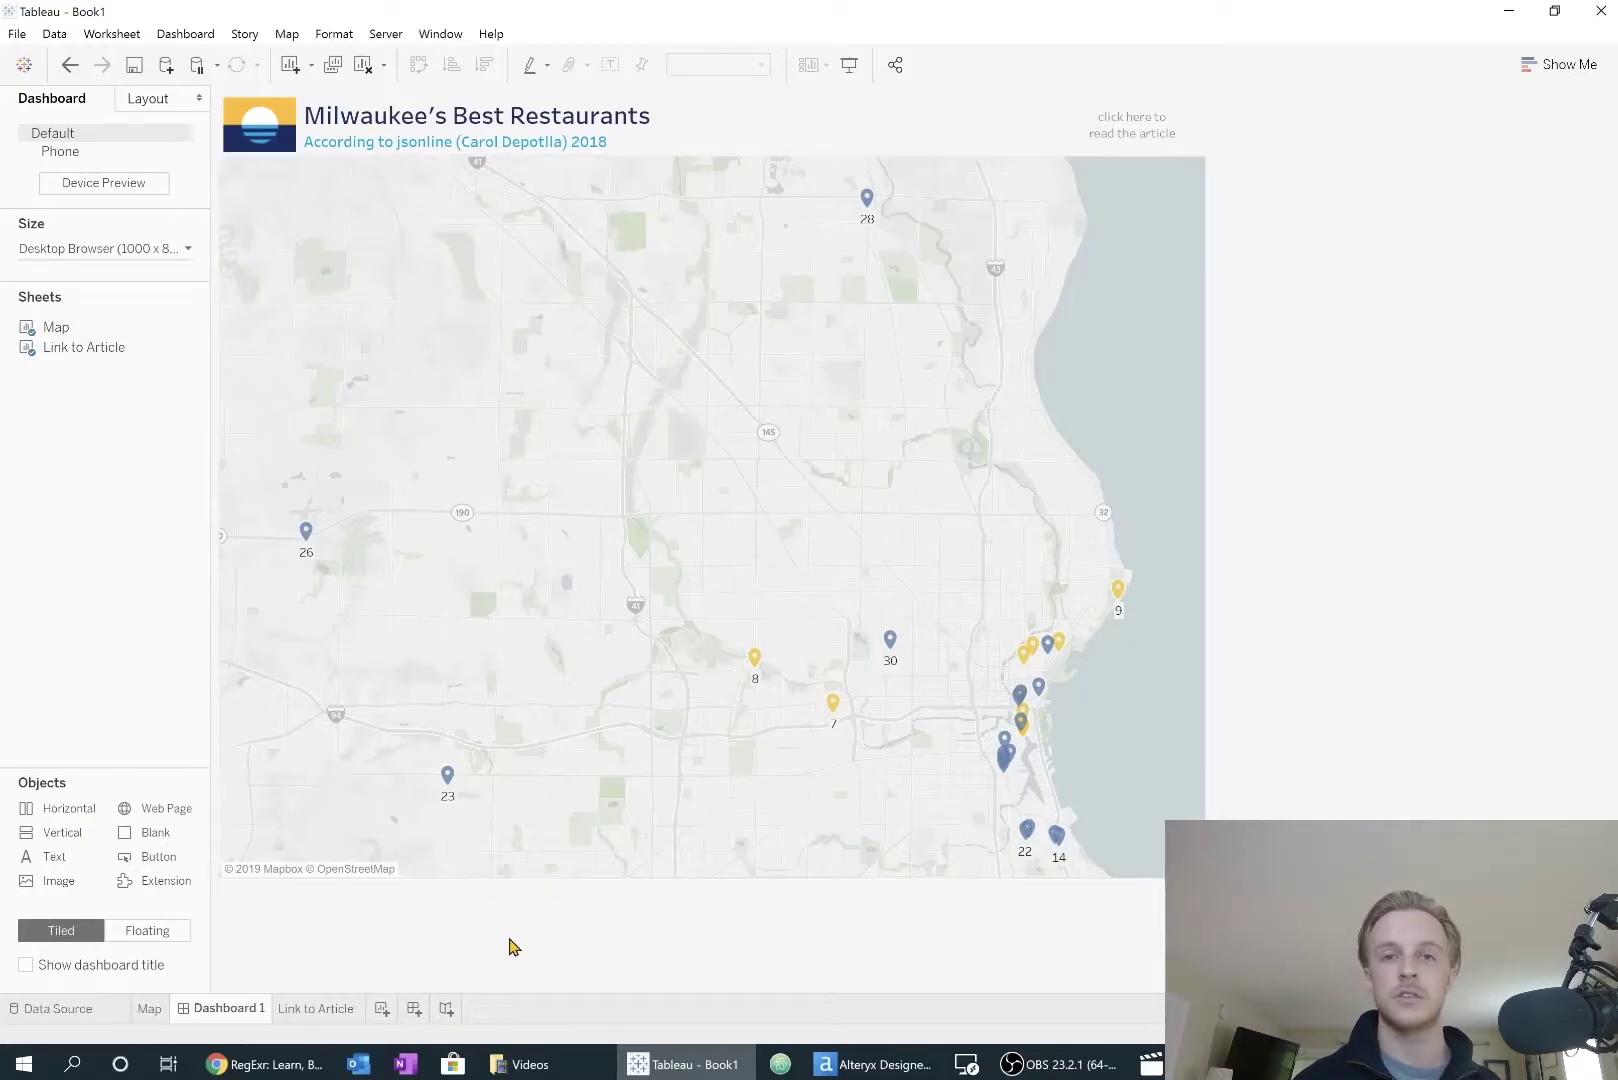